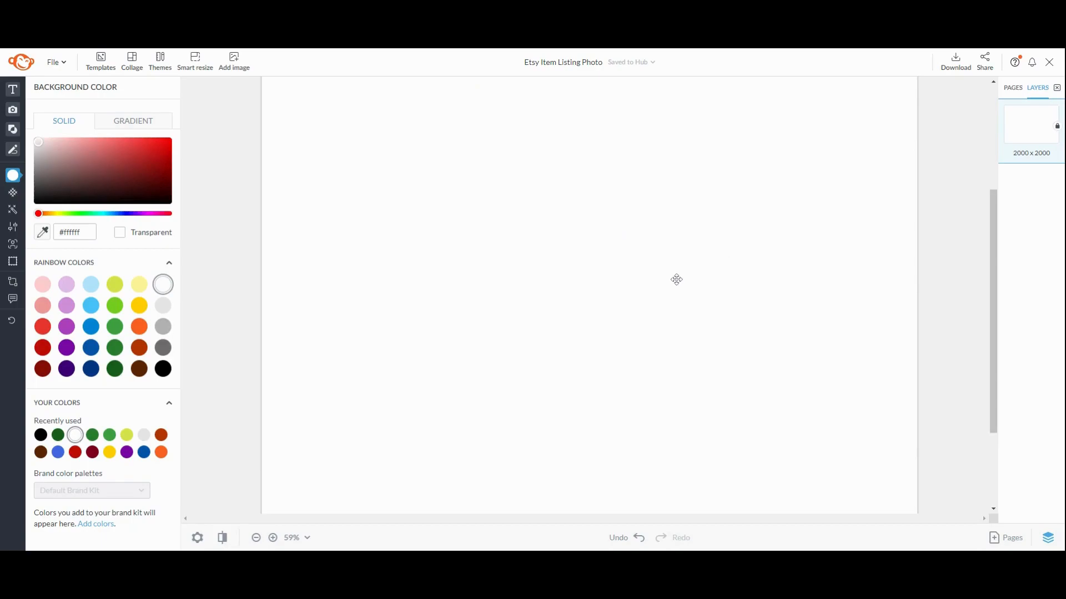
click(13, 92)
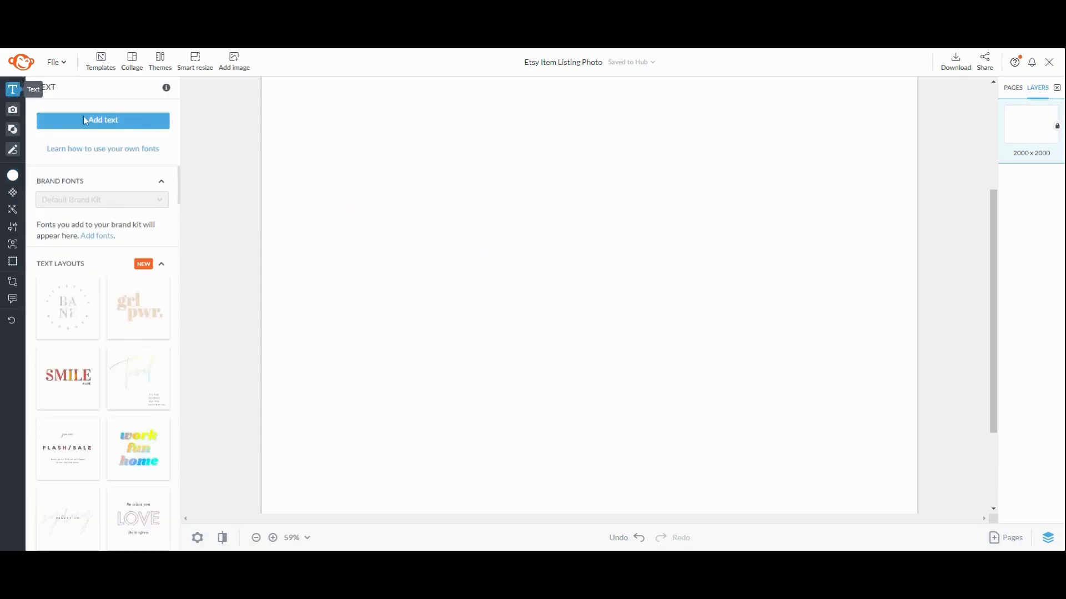
click(133, 121)
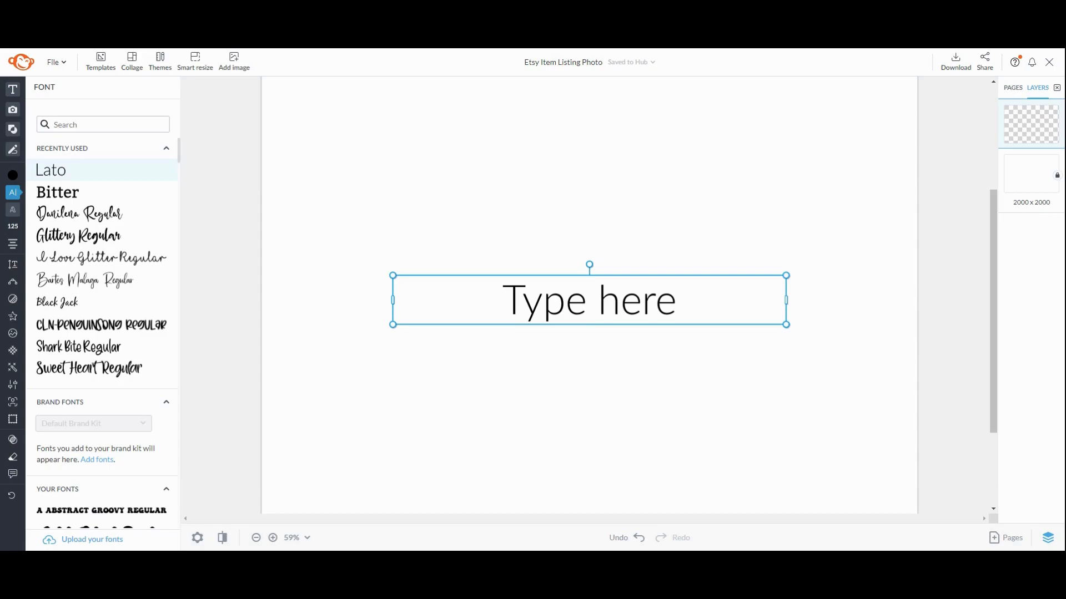
double_click(595, 287)
click(598, 275)
key(Delete)
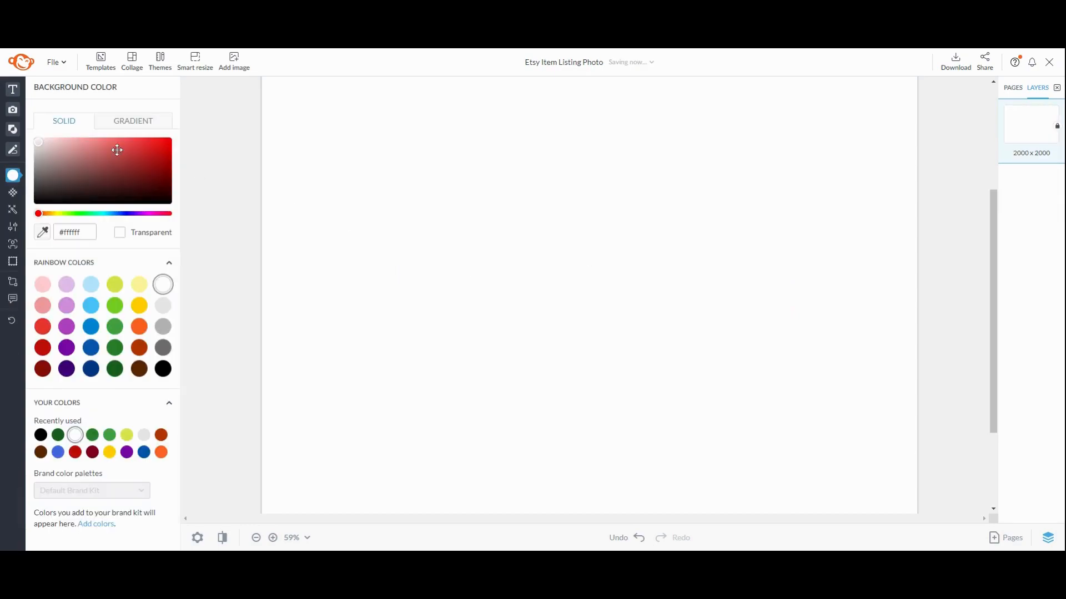
Search the graphics for "pott", add the Potted Aloe Plant, and enlarge it on the right half of the canvas
mouse_move(4, 148)
click(35, 132)
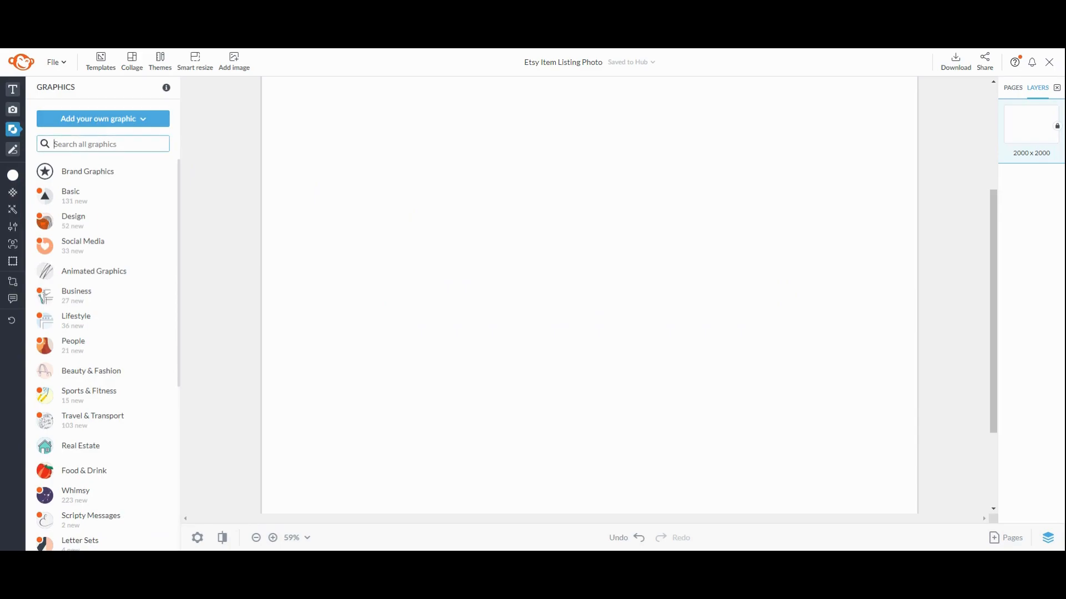
text(pott)
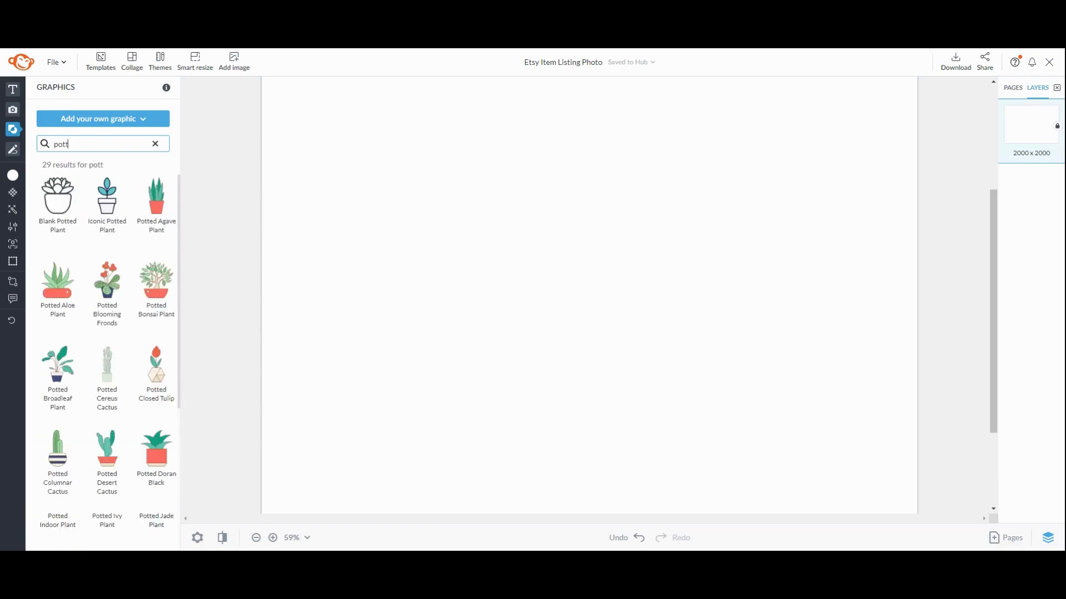
click(68, 295)
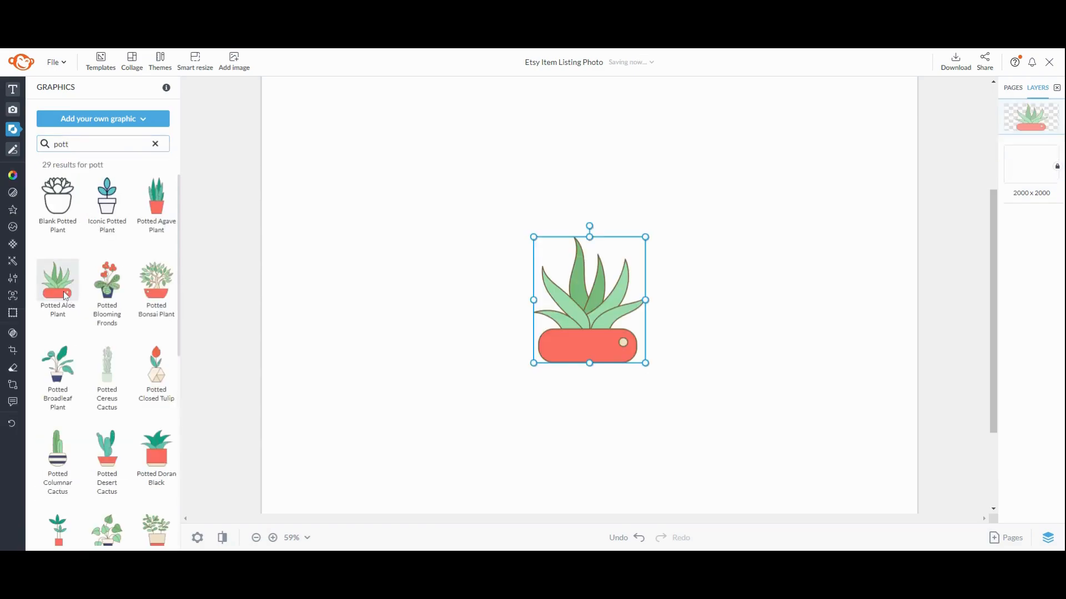
drag(646, 365, 737, 318)
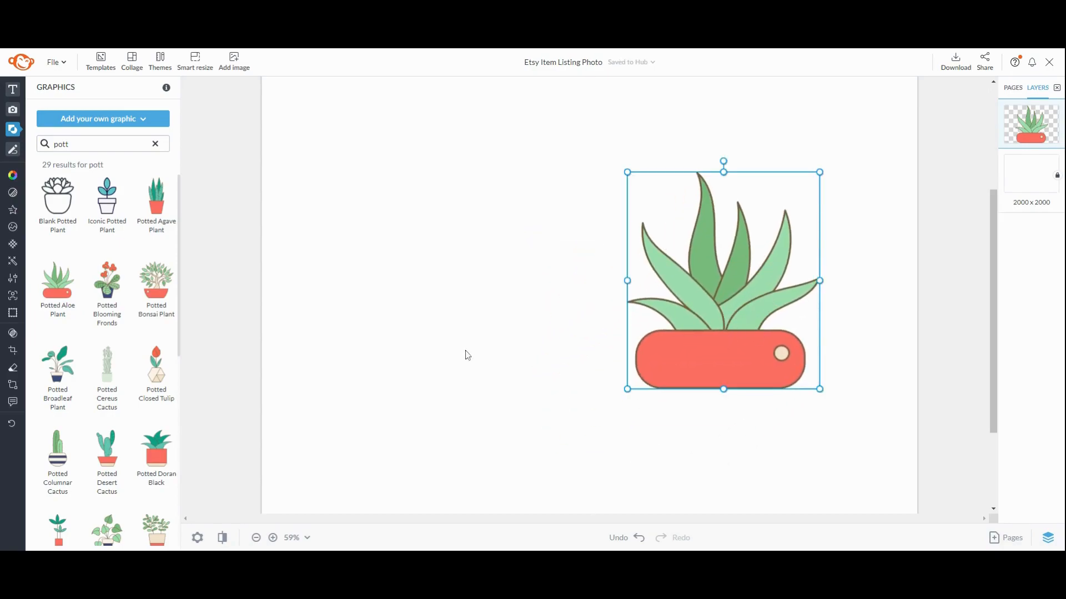
Add the text "Aloe" in Danilena Regular and narrow its text box to fit the word
click(16, 90)
click(89, 122)
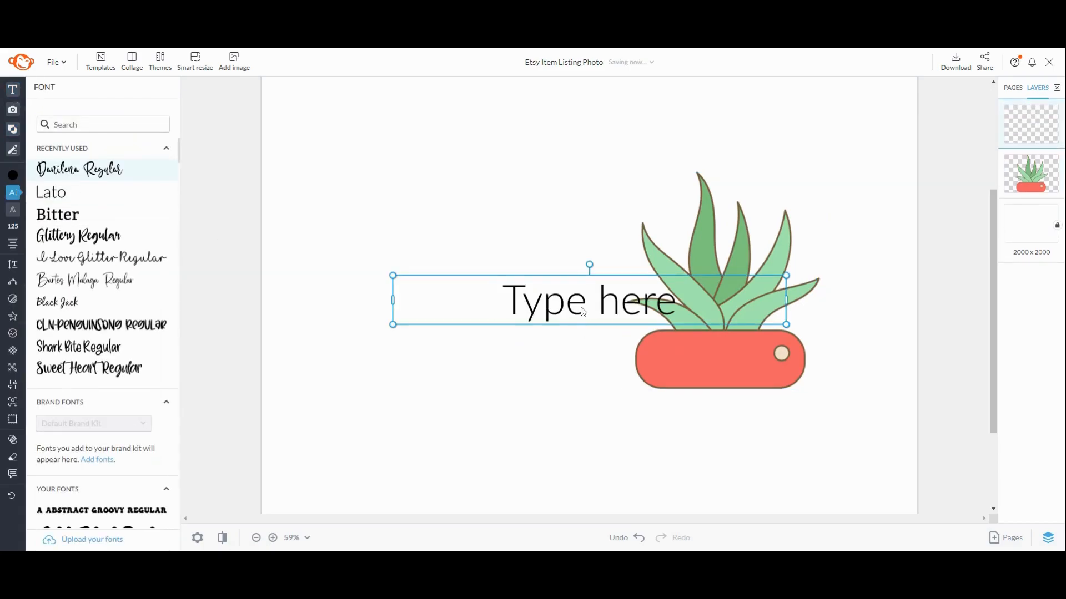
double_click(574, 306)
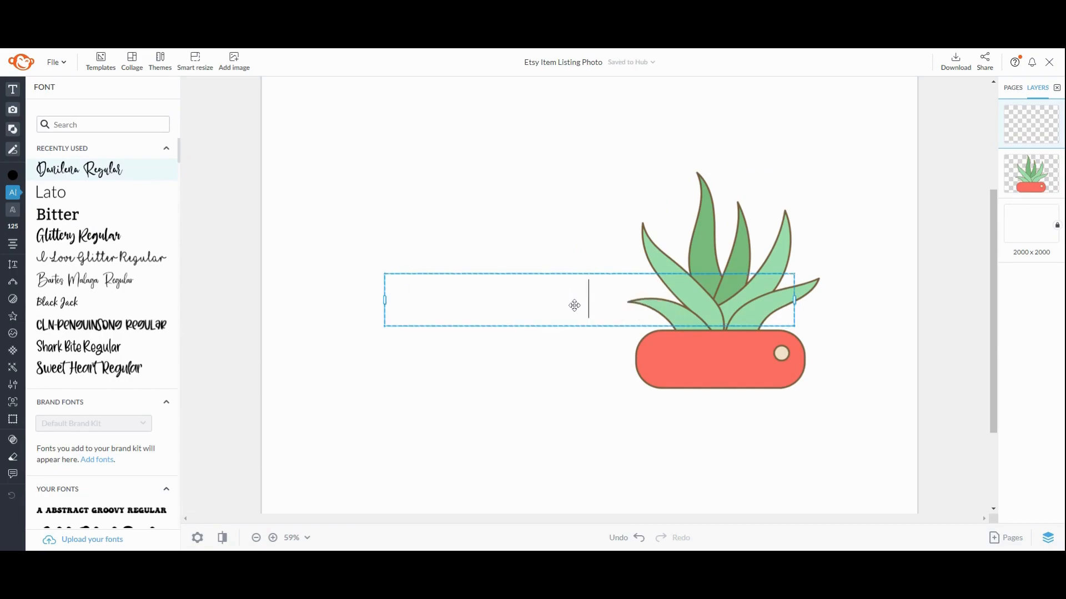
text(Aloe)
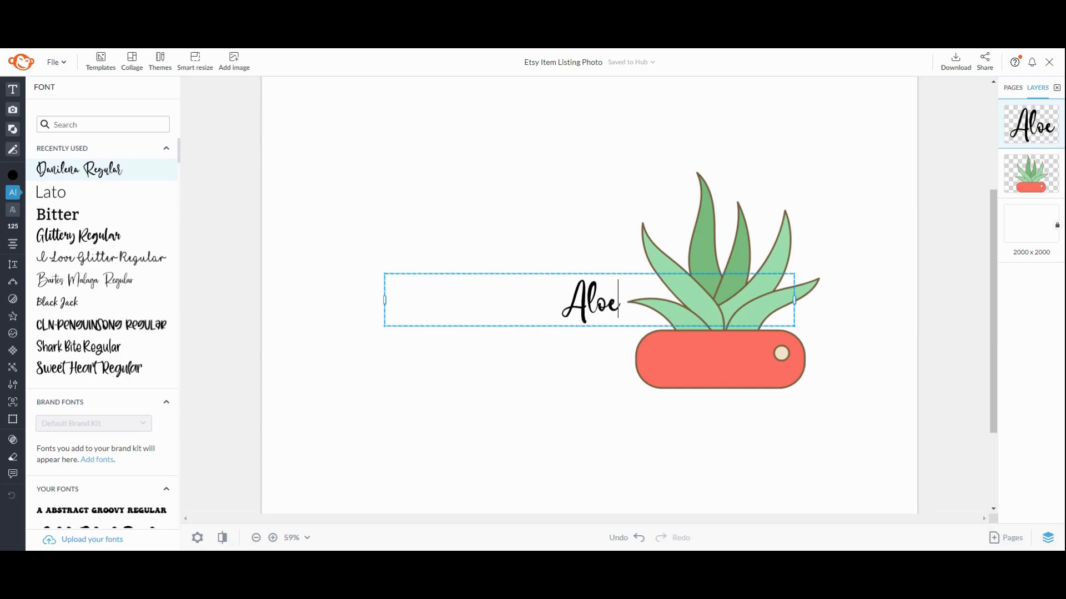
drag(383, 302, 677, 300)
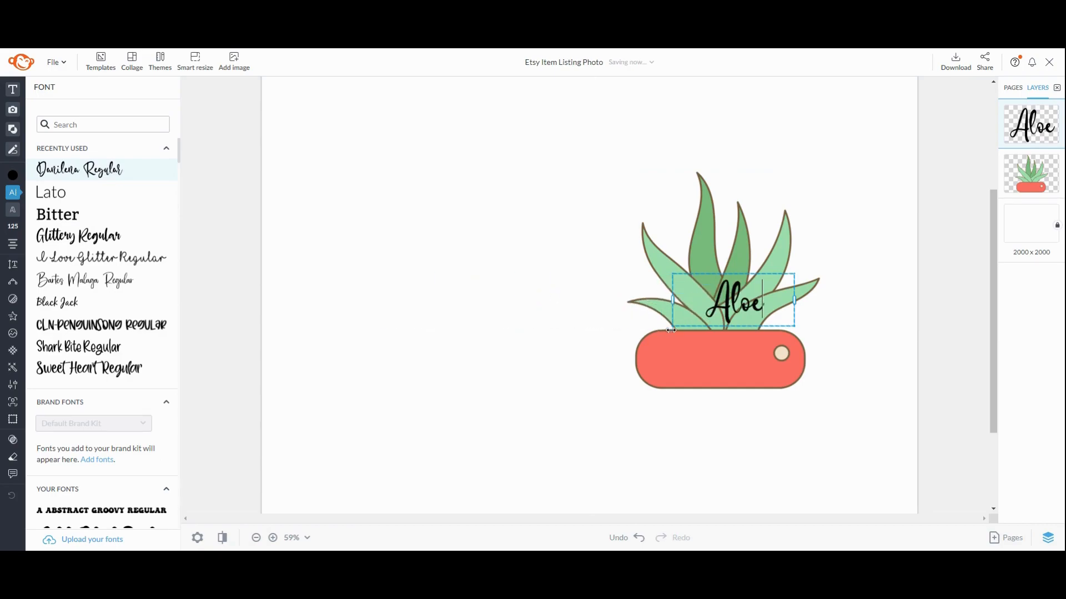
click(861, 343)
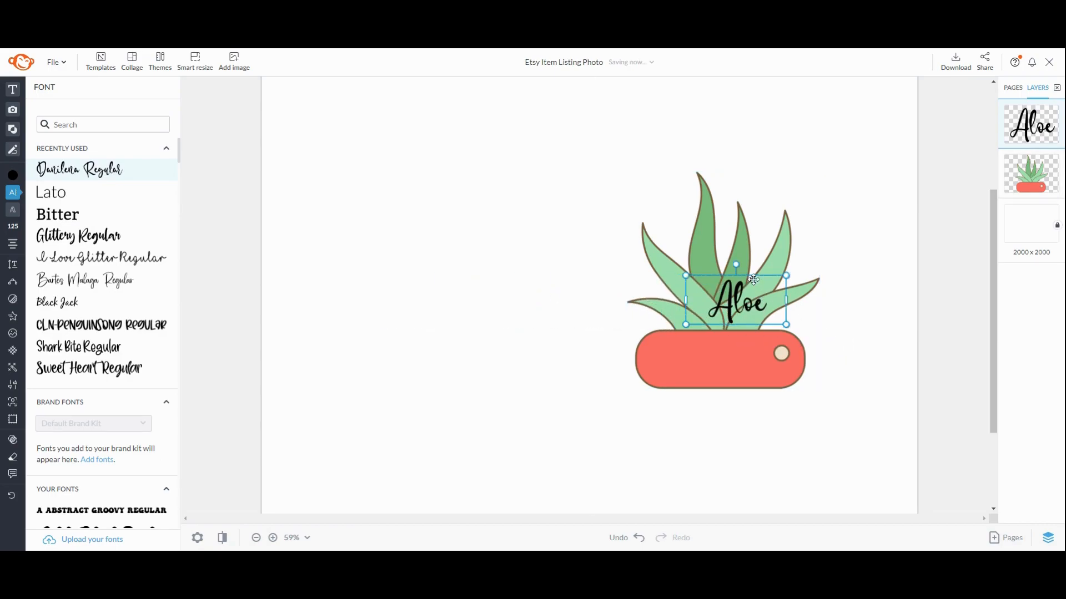
Enlarge the "Aloe" text to about size 434 and place it to the left of the plant
drag(755, 275, 464, 228)
drag(498, 278, 644, 432)
drag(532, 280, 508, 236)
drag(374, 316, 310, 347)
drag(493, 287, 534, 268)
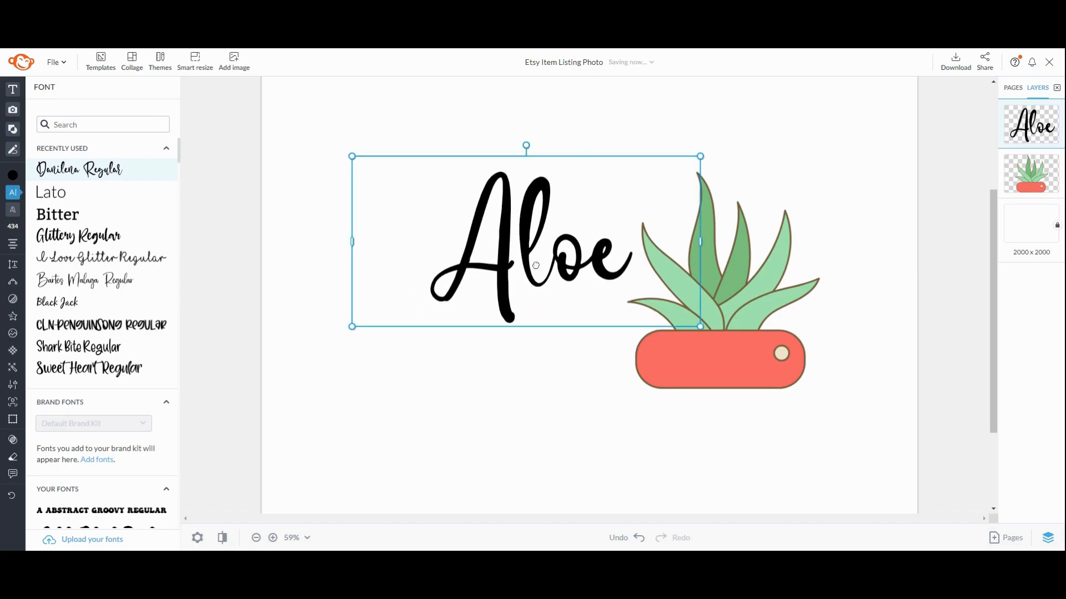
Try the Lato font on the "Aloe" text and restore Danilena Regular
click(63, 198)
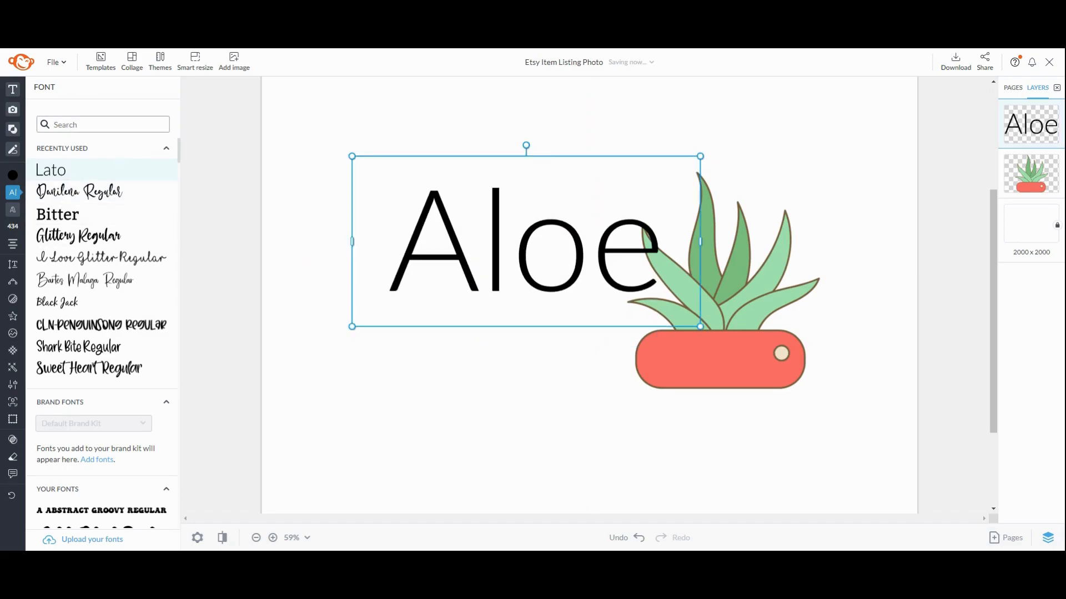
key(ctrl+z)
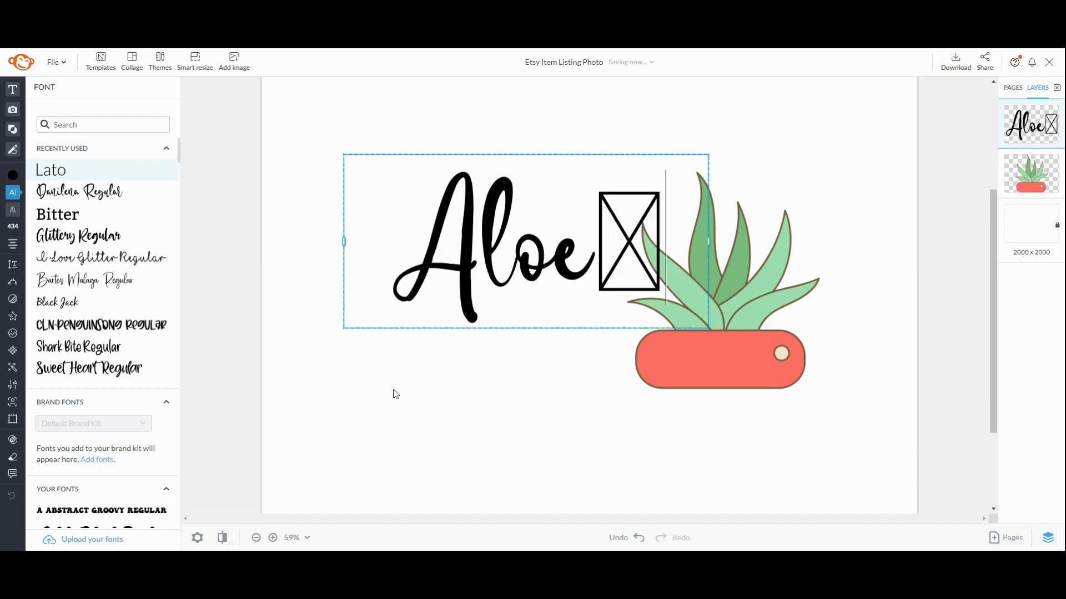
double_click(592, 233)
click(665, 237)
key(BackSpace)
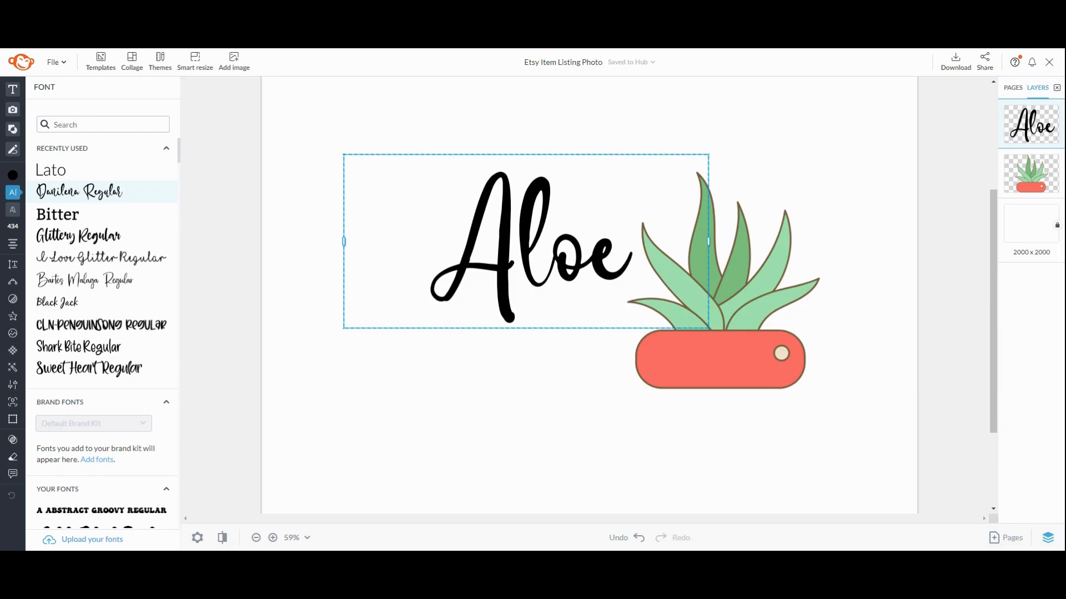
key(Escape)
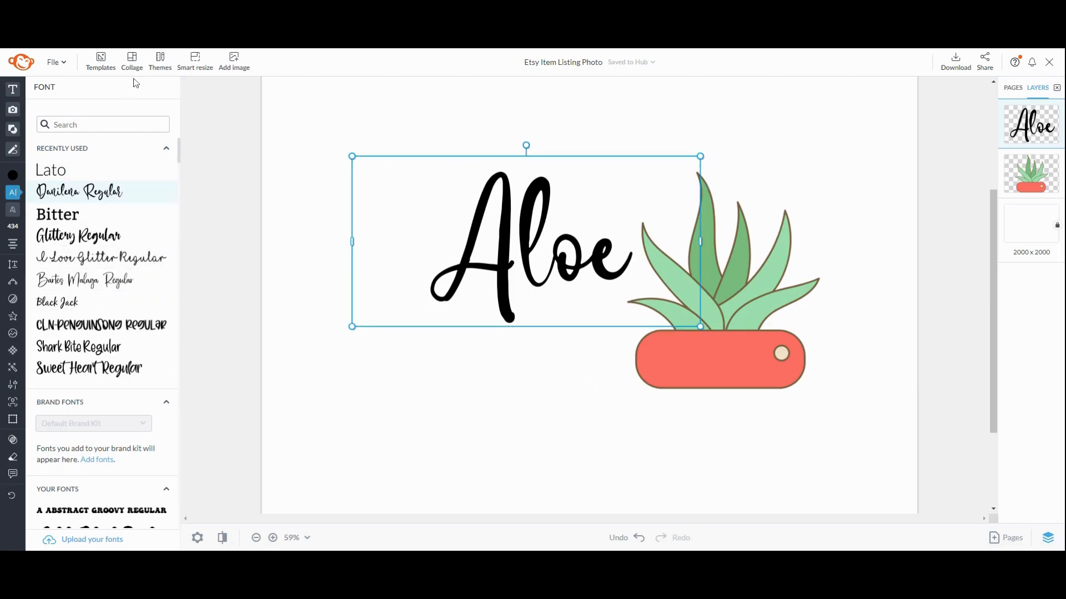
Add a second text box in Lato, shrink it to about size 151, and place it below "Aloe"
click(14, 90)
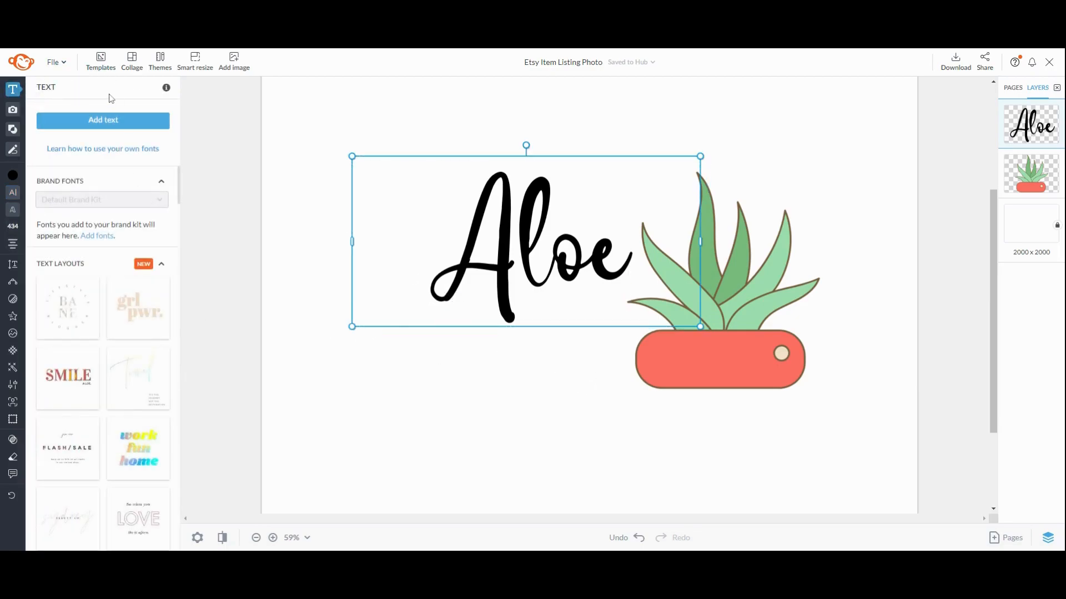
click(103, 122)
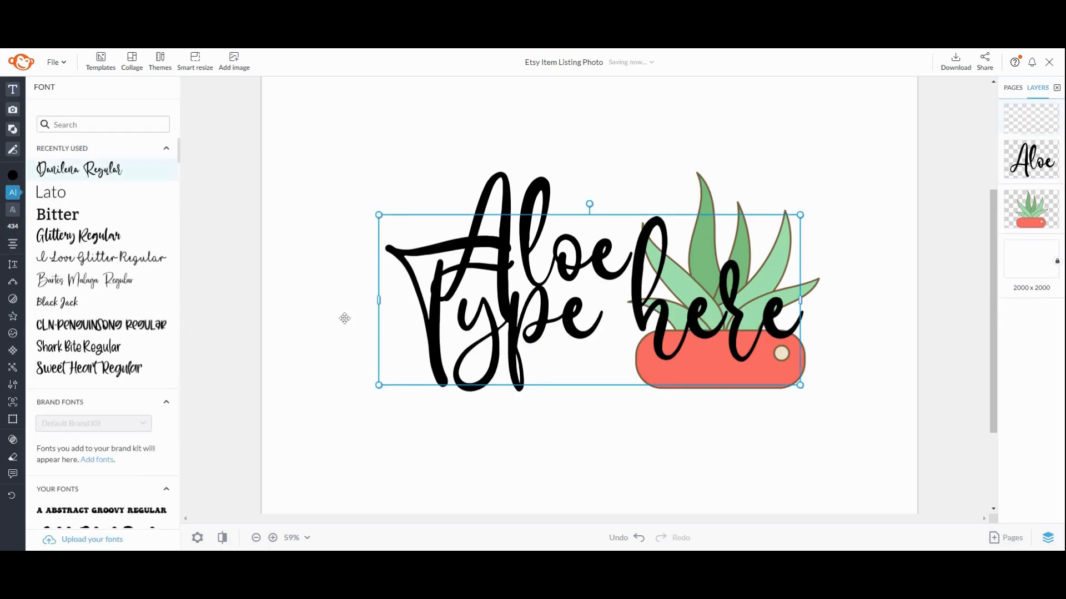
click(72, 194)
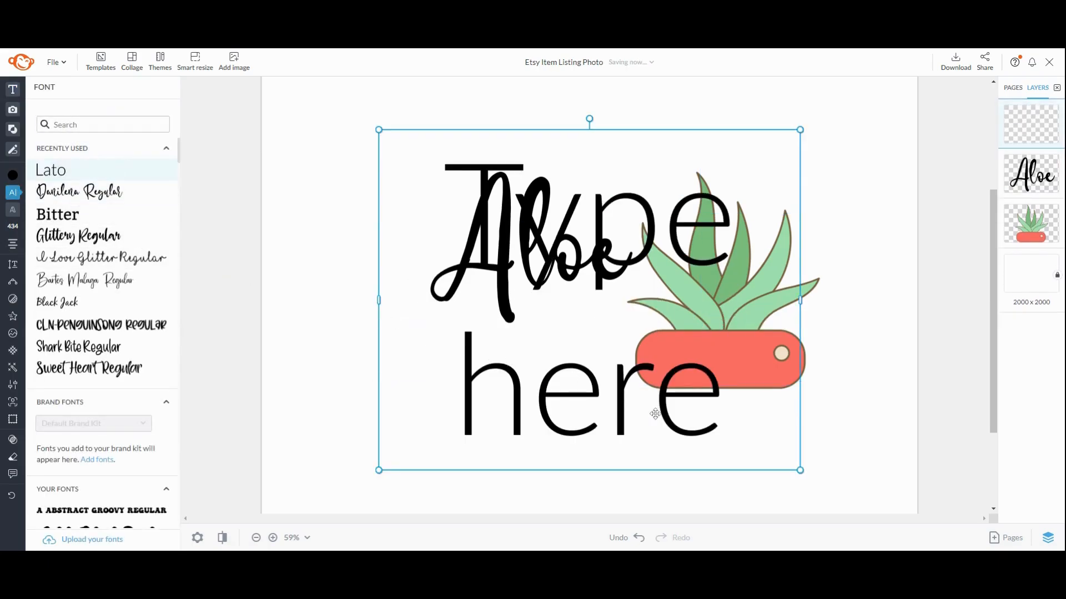
drag(788, 456, 523, 245)
drag(463, 172, 534, 335)
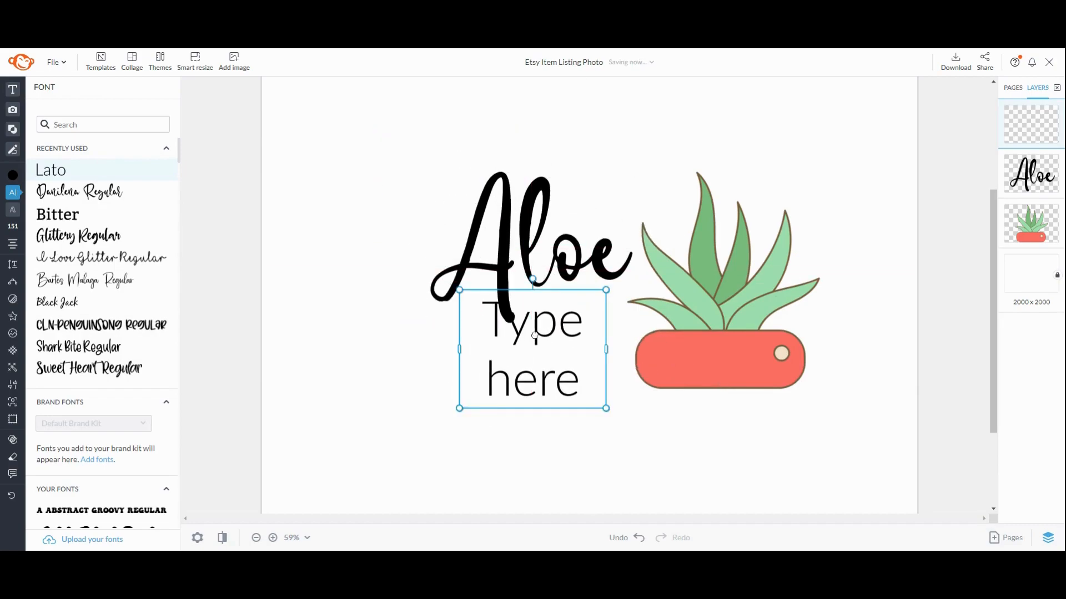
Replace the placeholder in the lower text box with the lowercase word "there"
double_click(532, 338)
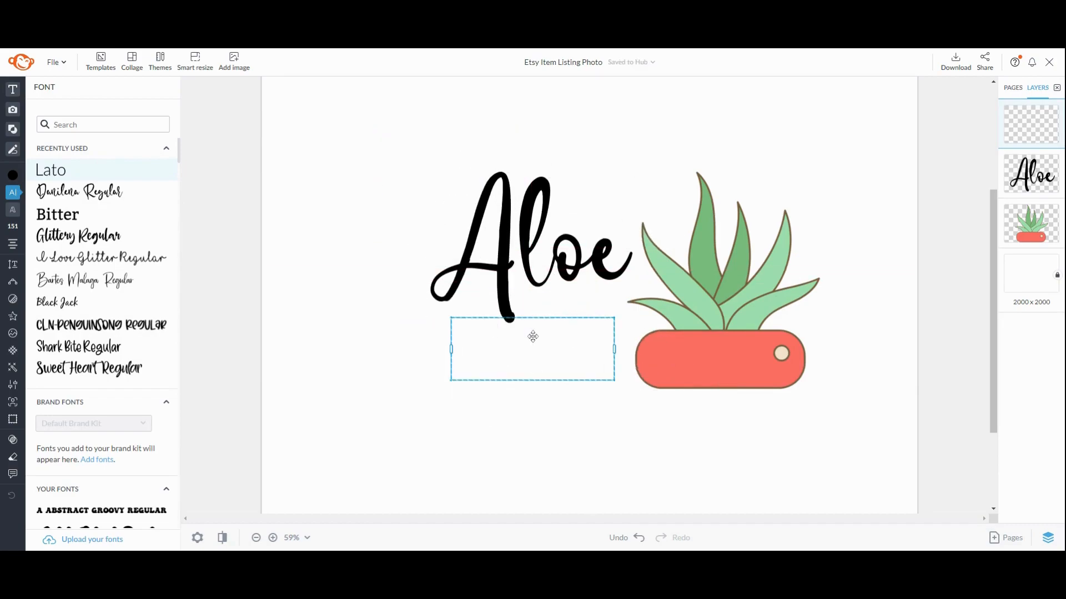
text(Ther)
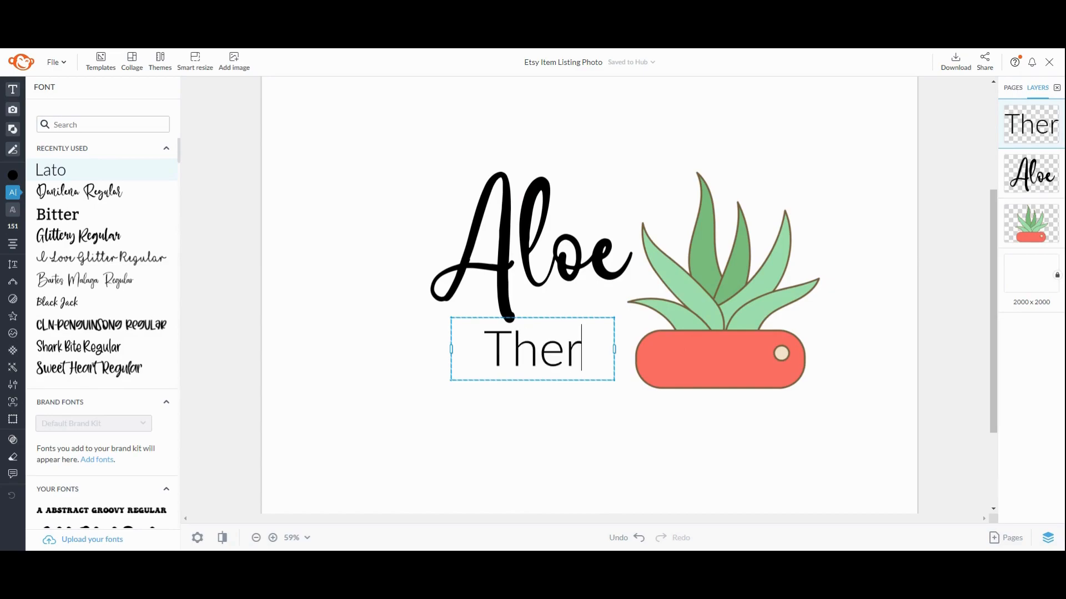
key(BackSpace)
key(BackSpace)
key(BackSpace)
key(BackSpace)
text(tjer)
key(BackSpace)
key(BackSpace)
key(BackSpace)
key(BackSpace)
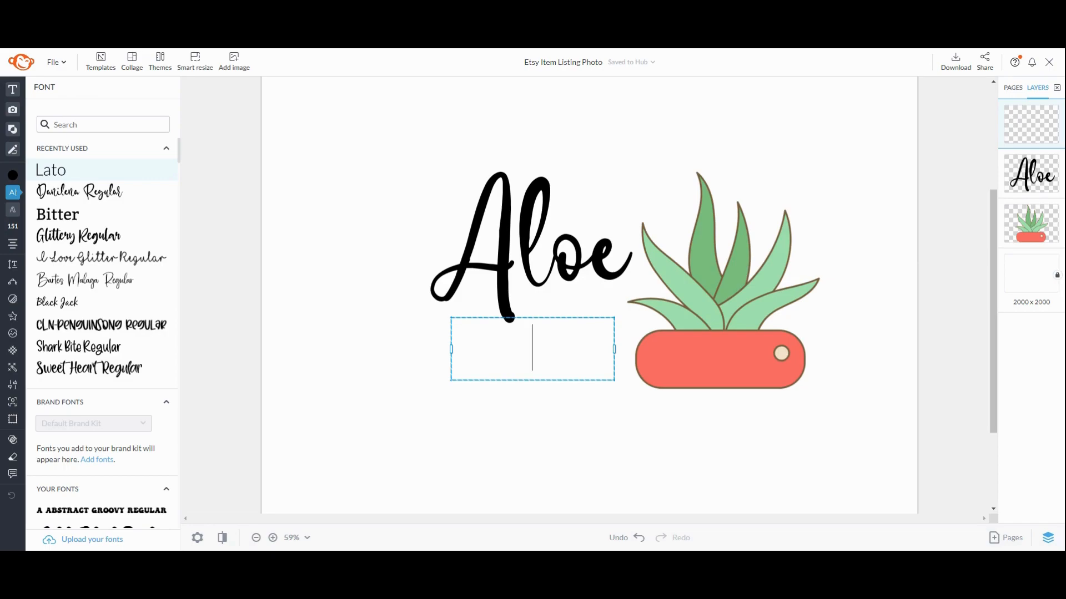
text(there)
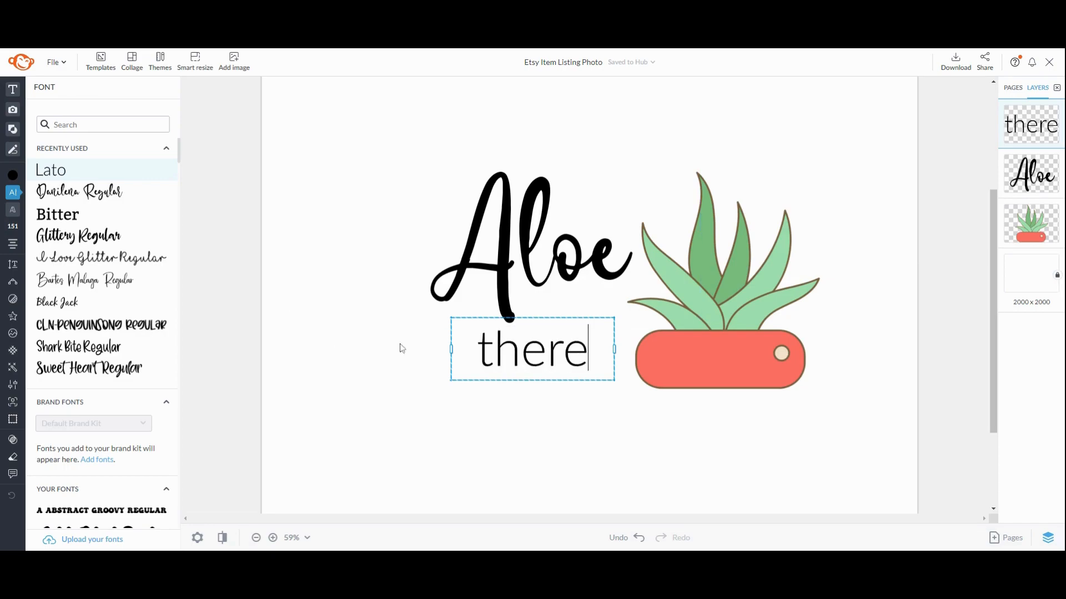
Change the font of the word "there" to Bitter
key(shift+Left)
key(shift+Left)
key(shift+Left)
key(shift+Left)
key(shift+Left)
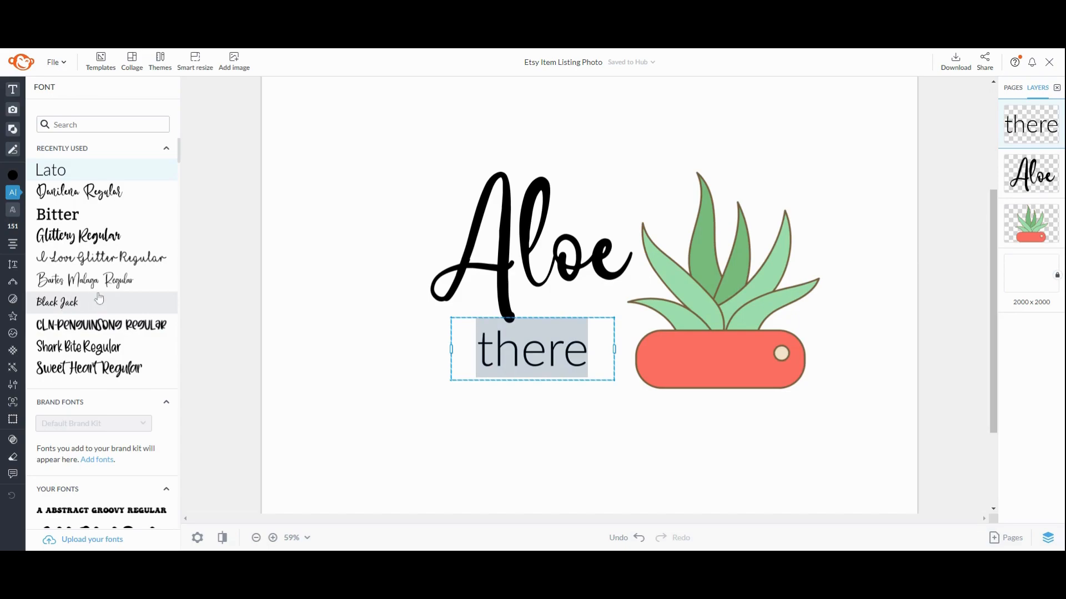
click(57, 215)
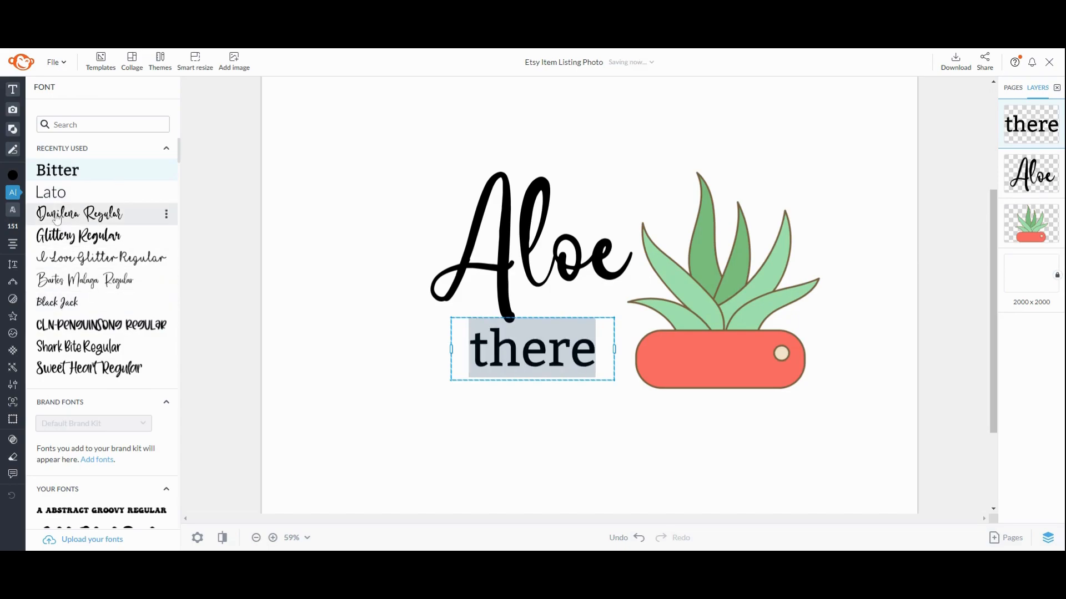
key(Escape)
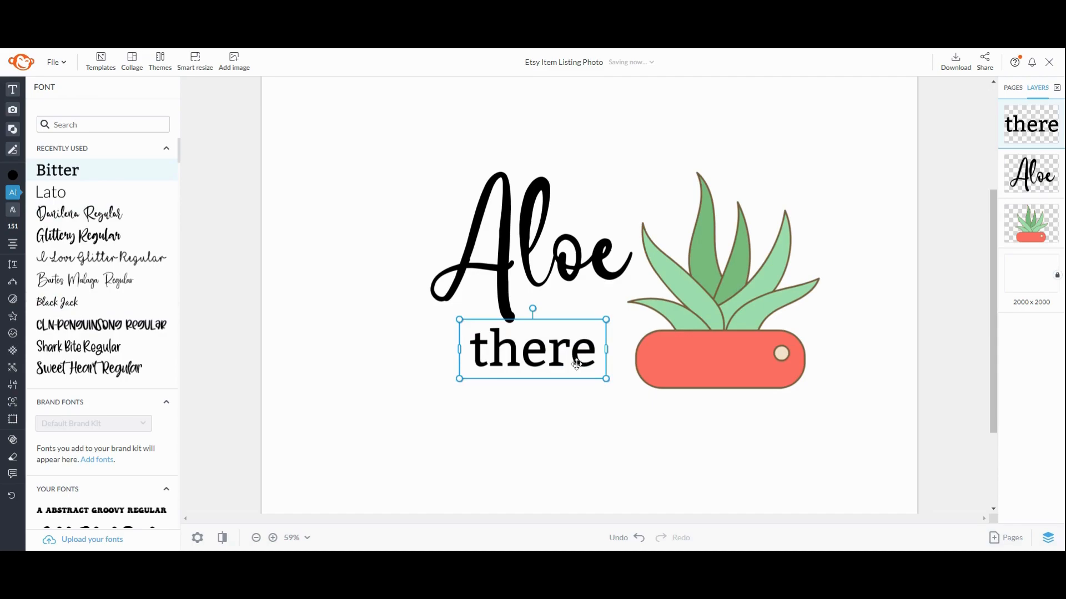
Narrow the "Aloe" text box from its right side and move the plant closer to the text
click(539, 287)
double_click(561, 263)
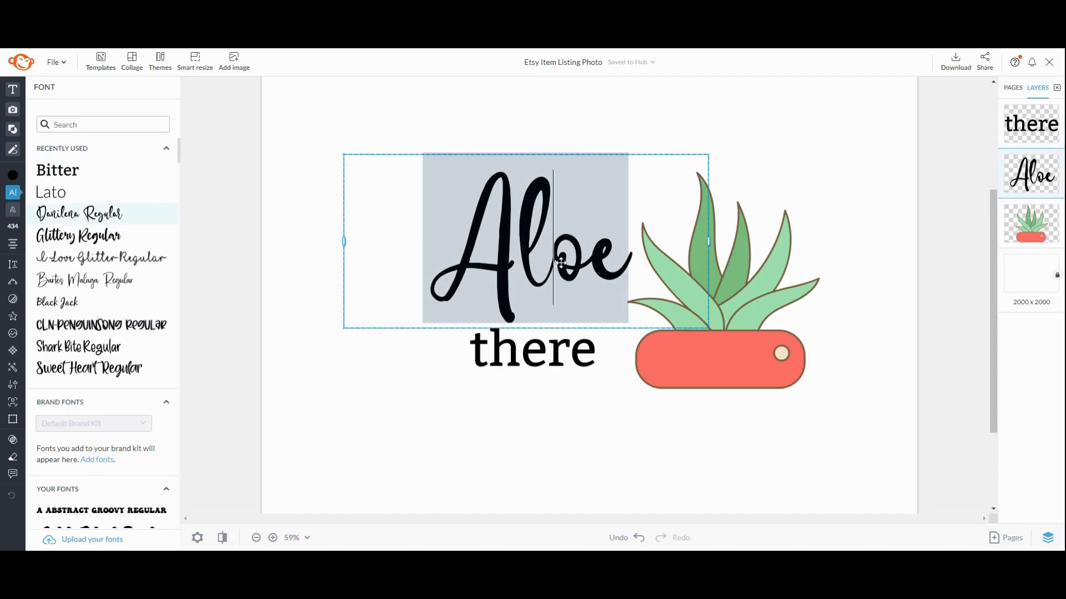
drag(711, 242, 614, 243)
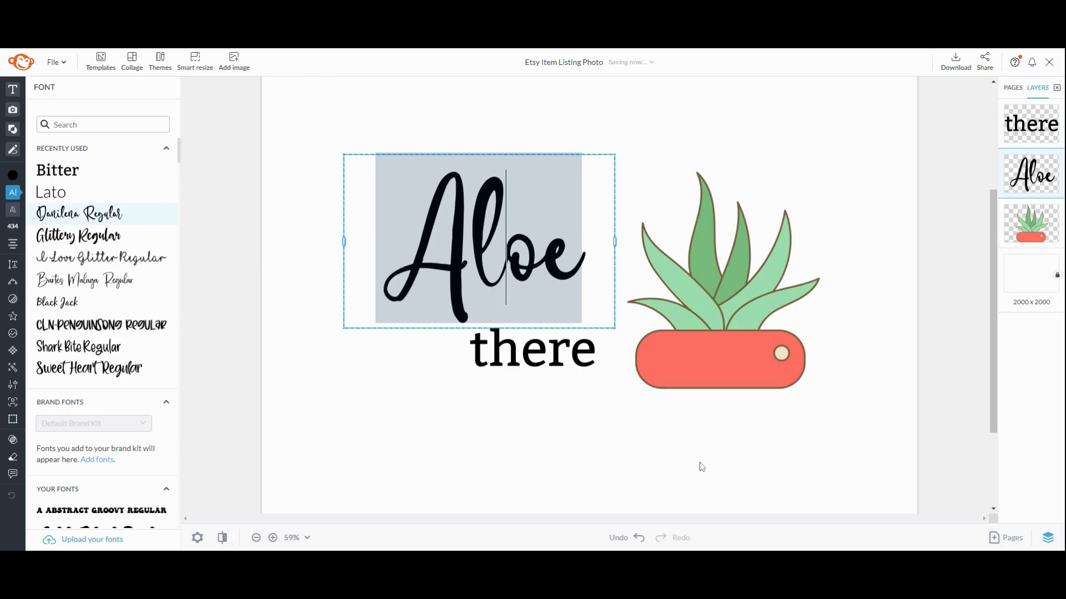
drag(717, 368, 684, 343)
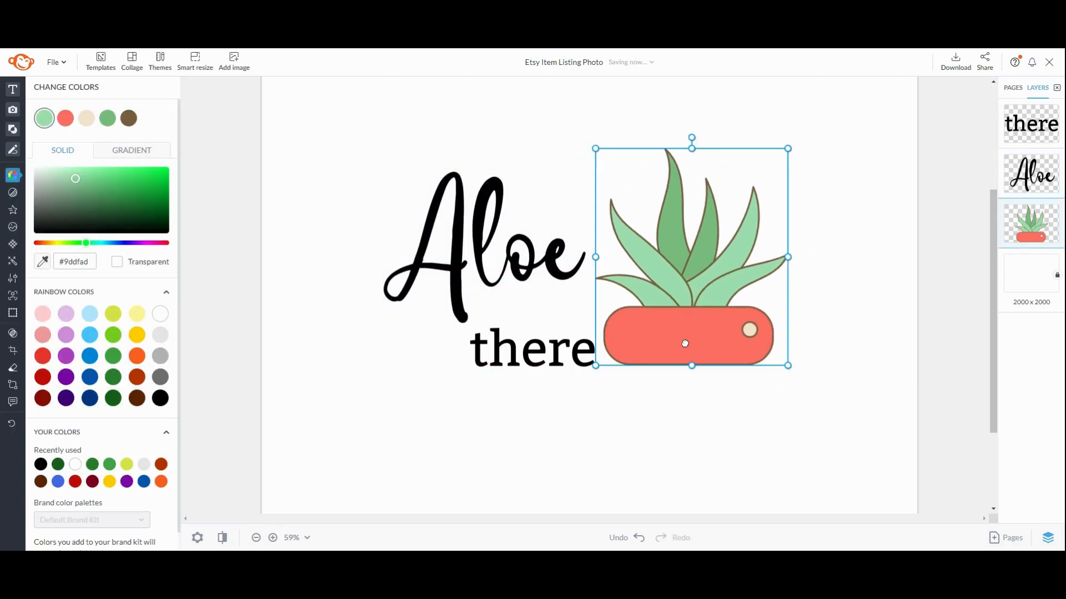
Move the "Aloe" text down and left so that "there" tucks in beneath its last letters
click(631, 417)
click(533, 273)
click(507, 285)
drag(507, 285, 510, 304)
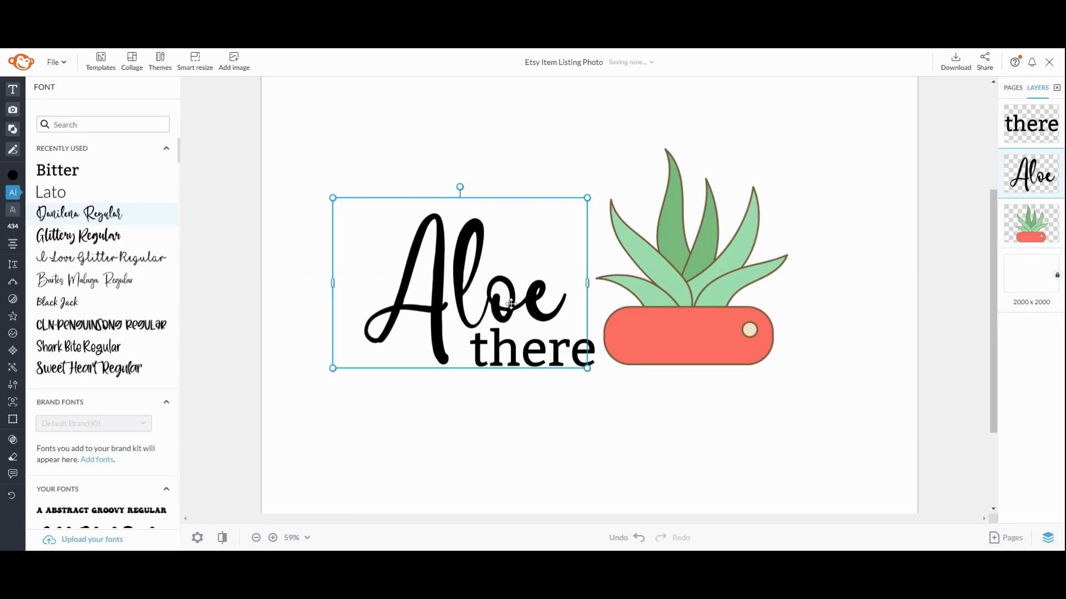
Reposition the plant above and to the right of the text, and recolor its brown outlines to black (#000000)
drag(707, 344, 666, 347)
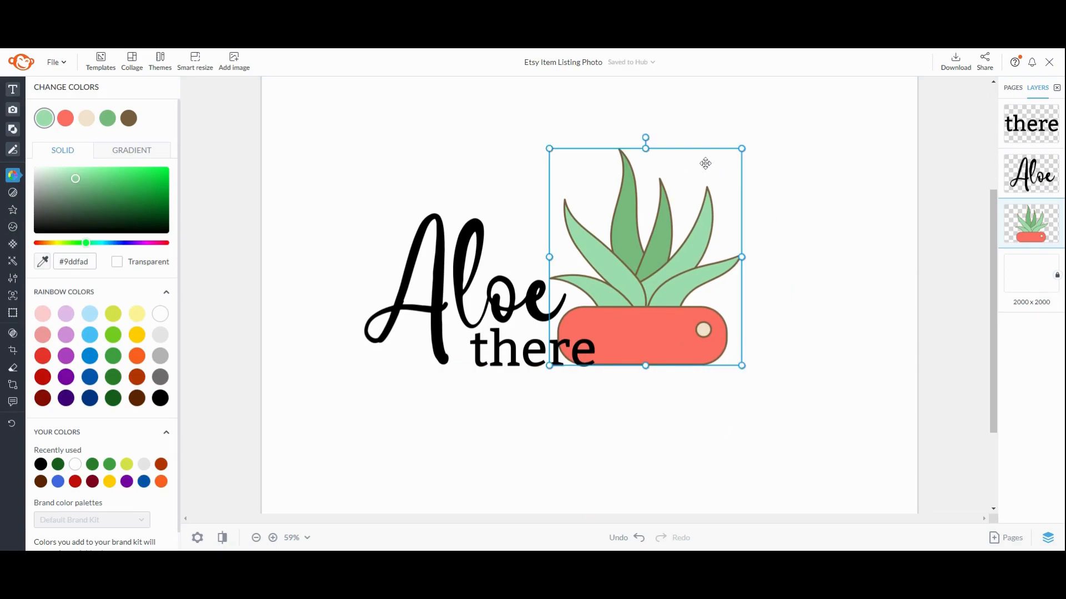
drag(641, 262, 711, 222)
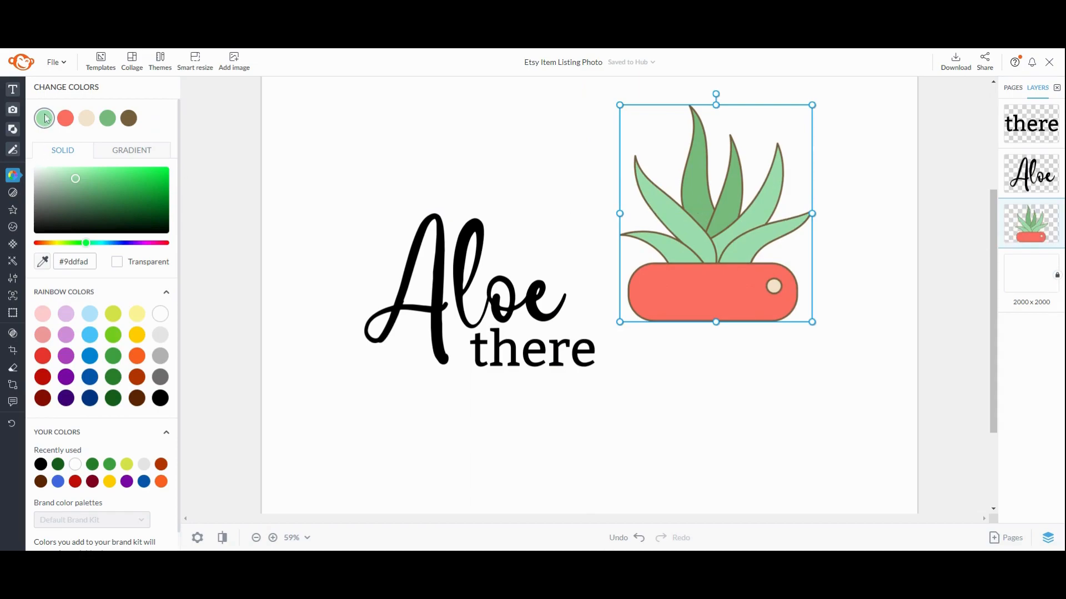
click(134, 122)
click(161, 399)
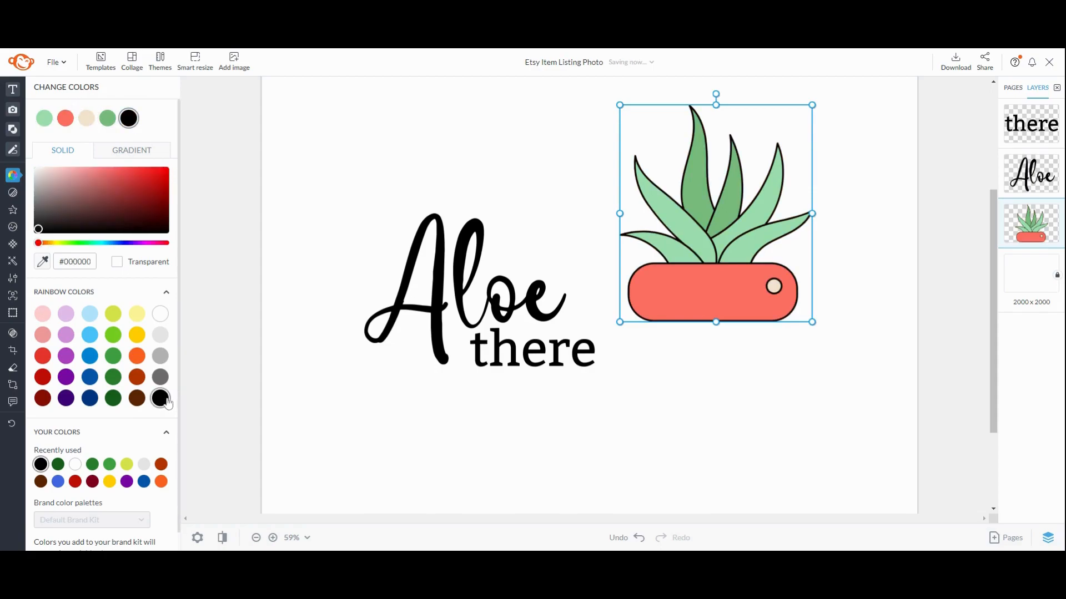
Make the potted plant's four fill colors (dark green, beige, coral and light green) transparent, leaving only its black outlines
click(112, 122)
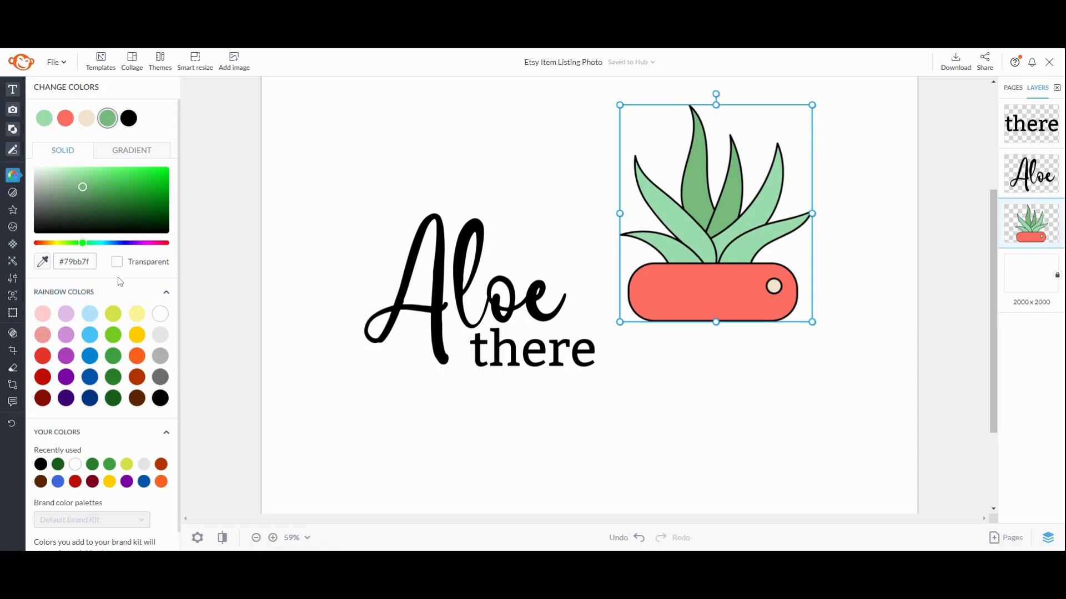
click(116, 262)
click(86, 118)
click(117, 262)
click(64, 118)
click(116, 262)
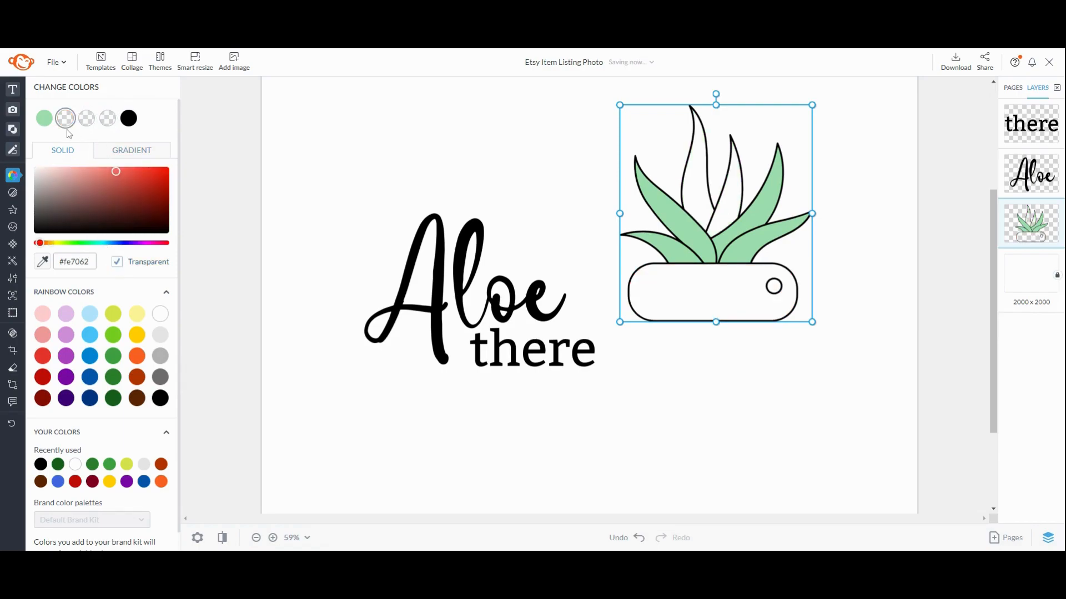
click(44, 119)
click(119, 263)
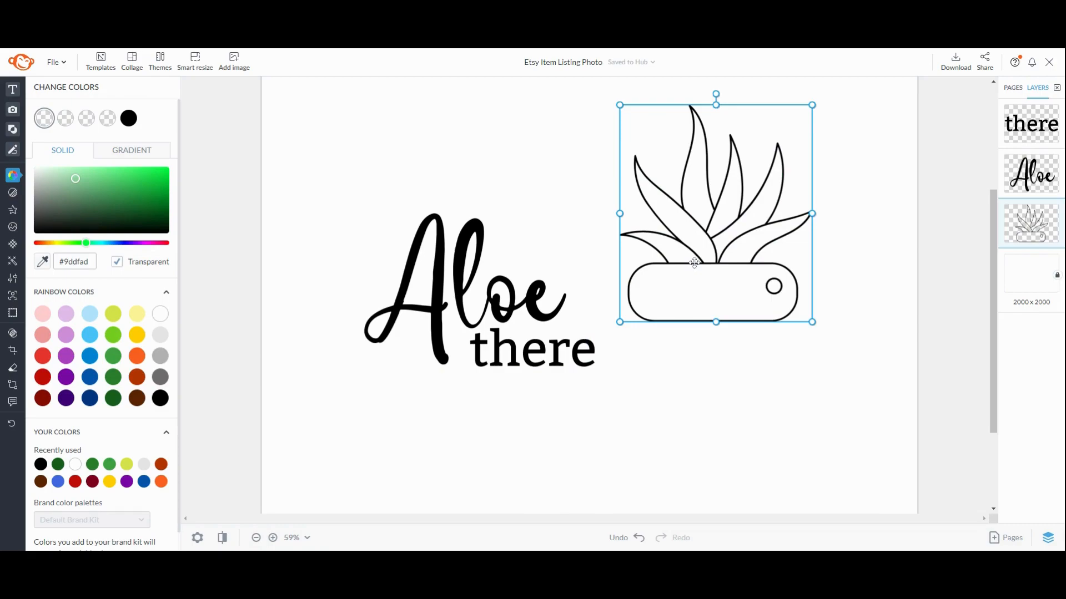
Duplicate the outlined potted plant and place the copy directly below the original
key(ctrl+d)
drag(709, 247, 713, 407)
mouse_move(22, 360)
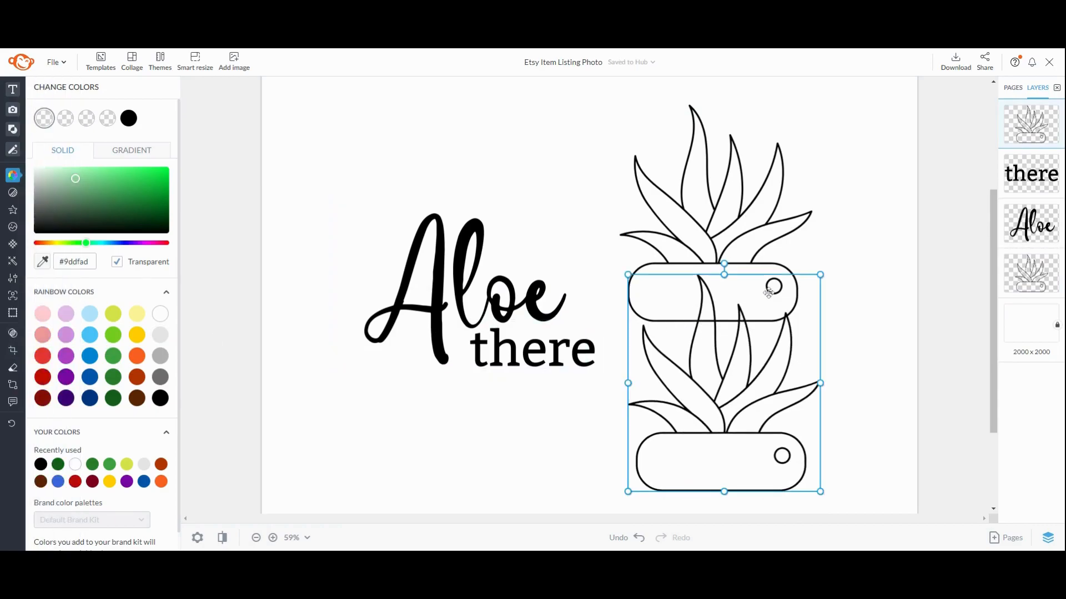
mouse_move(722, 295)
mouse_down()
mouse_move(718, 364)
mouse_move(718, 281)
mouse_up()
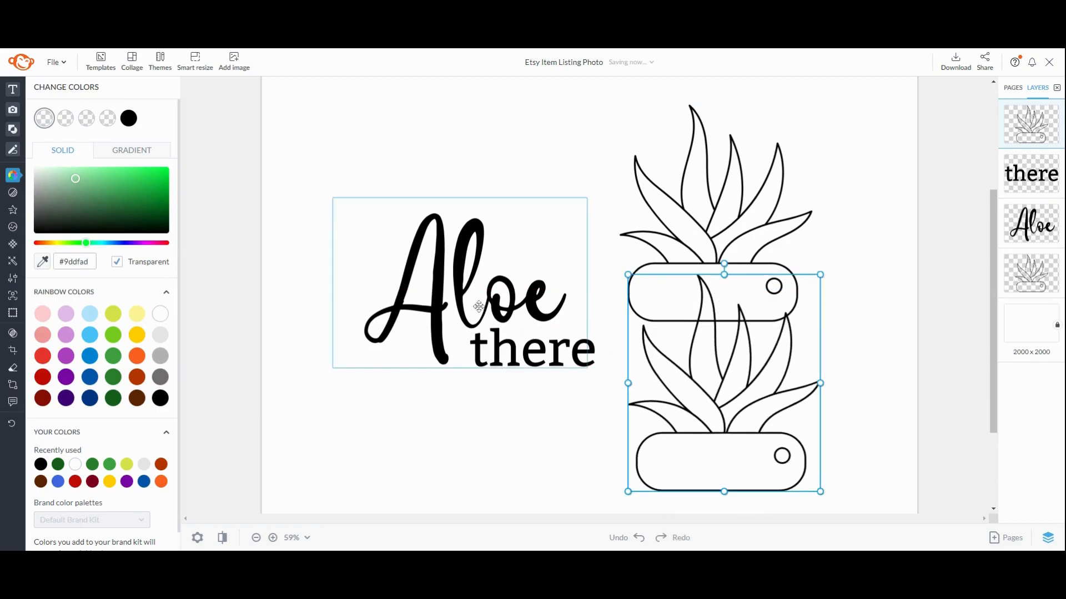
Crop the lower plant copy from above so that only its pot remains, and apply the crop
click(13, 350)
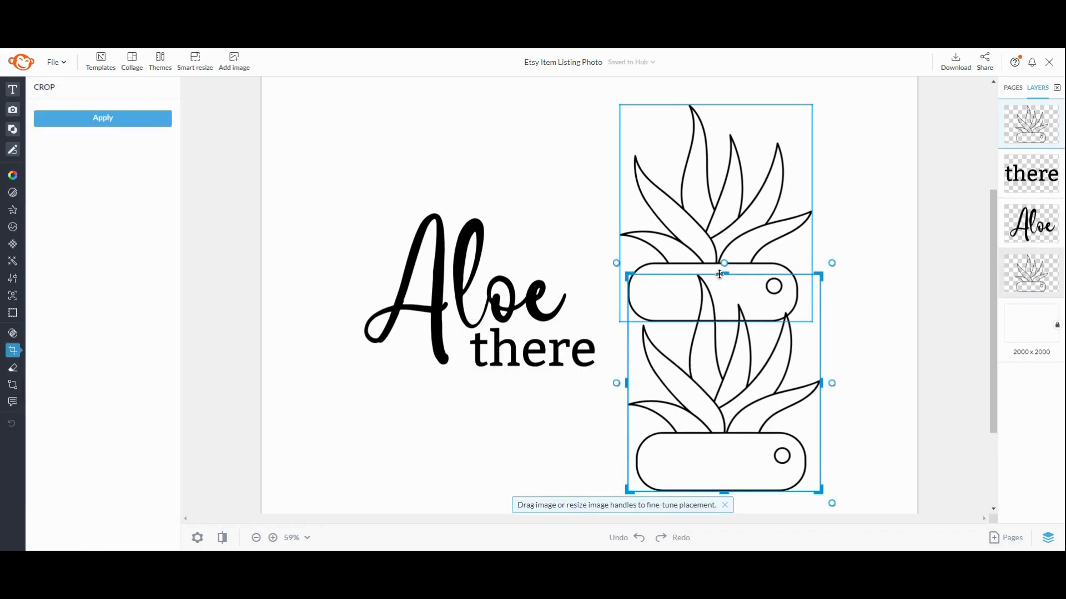
drag(724, 274, 723, 431)
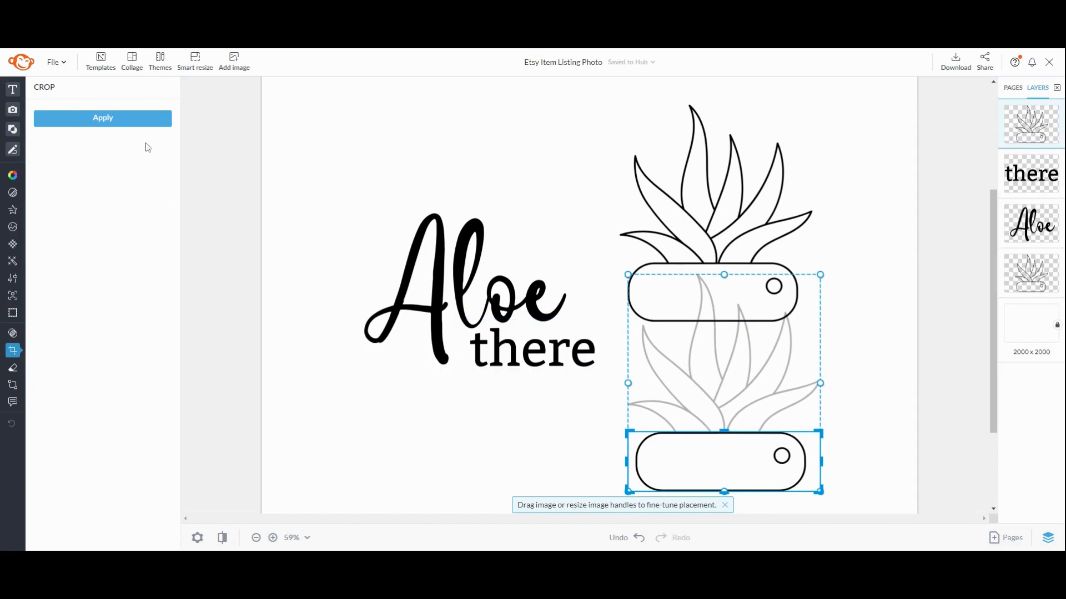
click(131, 118)
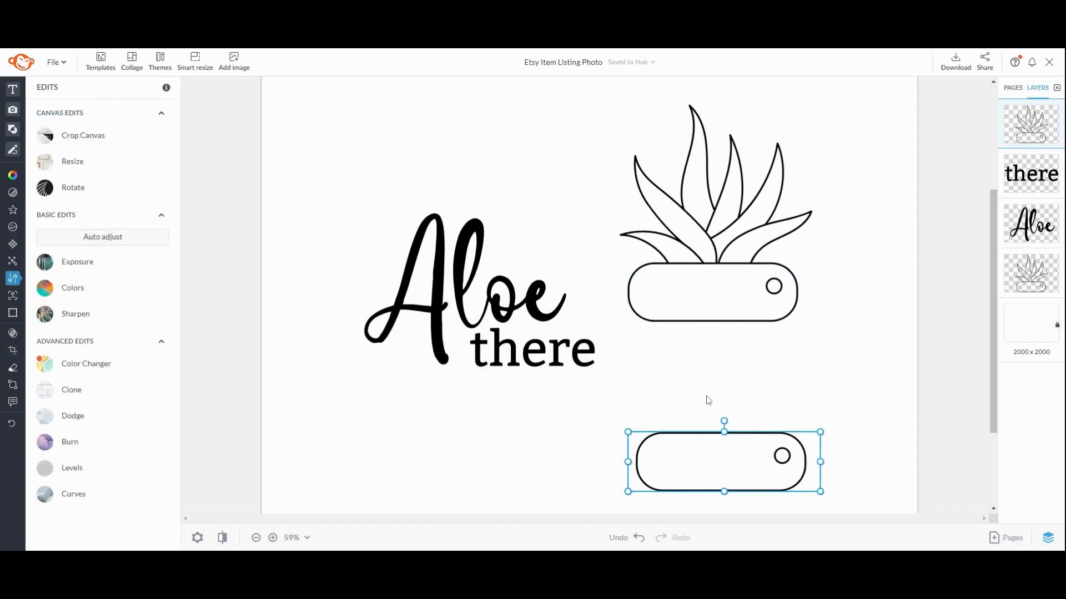
Try to fill the full potted plant with an image from the computer
click(696, 234)
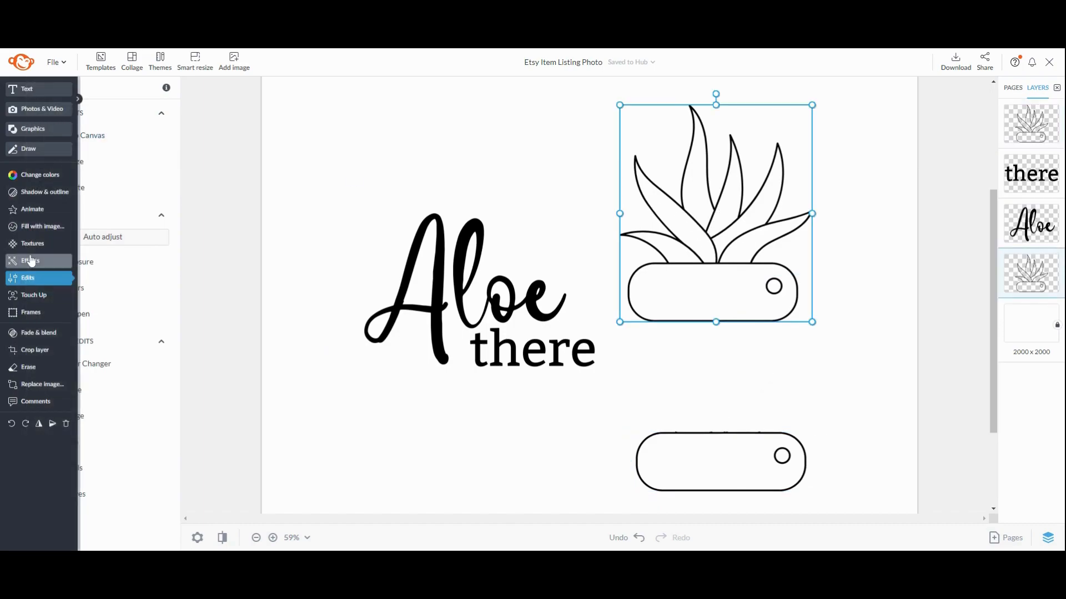
click(38, 227)
click(60, 276)
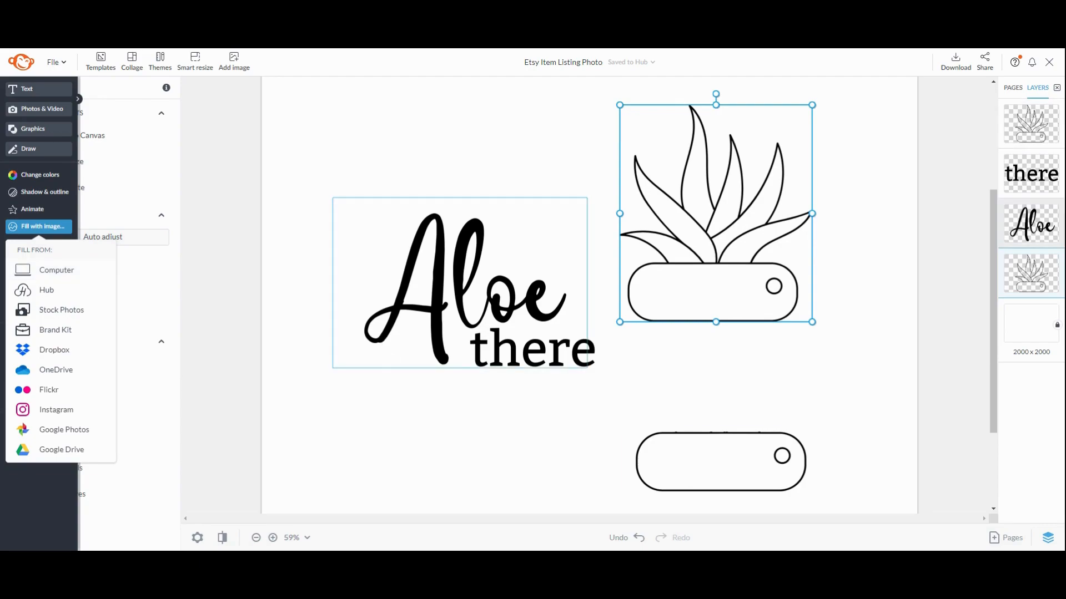
click(39, 272)
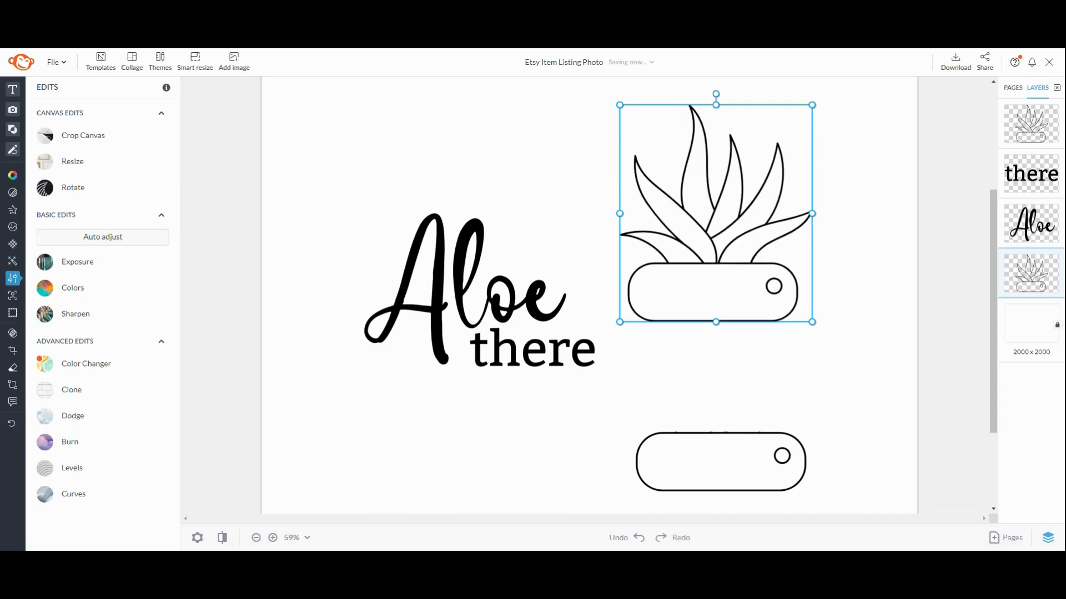
Recolor the full plant's four transparent fills to white (#ffffff)
mouse_move(50, 150)
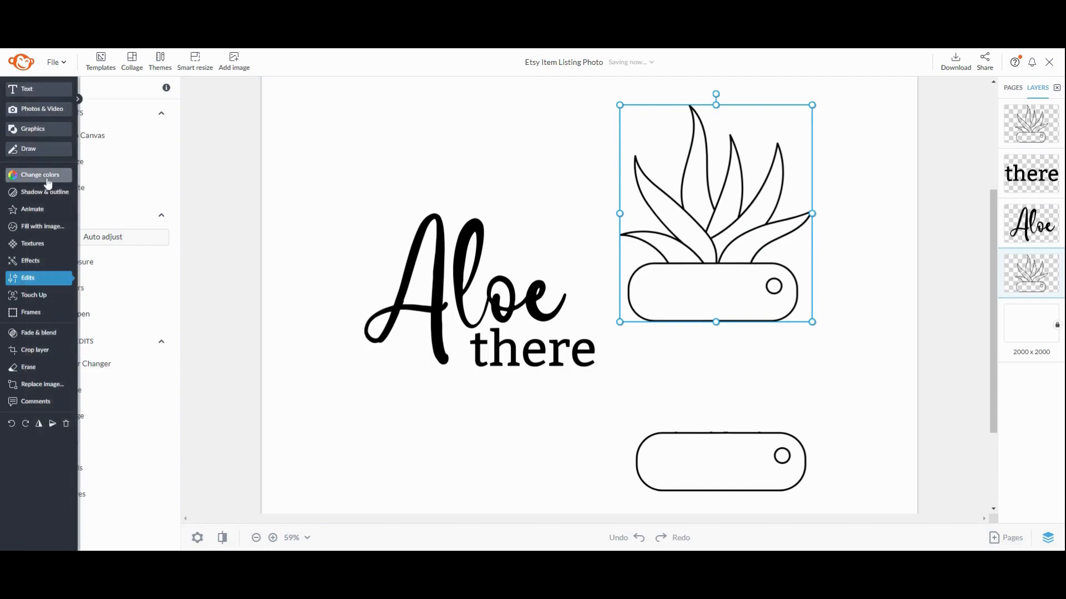
click(48, 177)
click(161, 314)
click(68, 117)
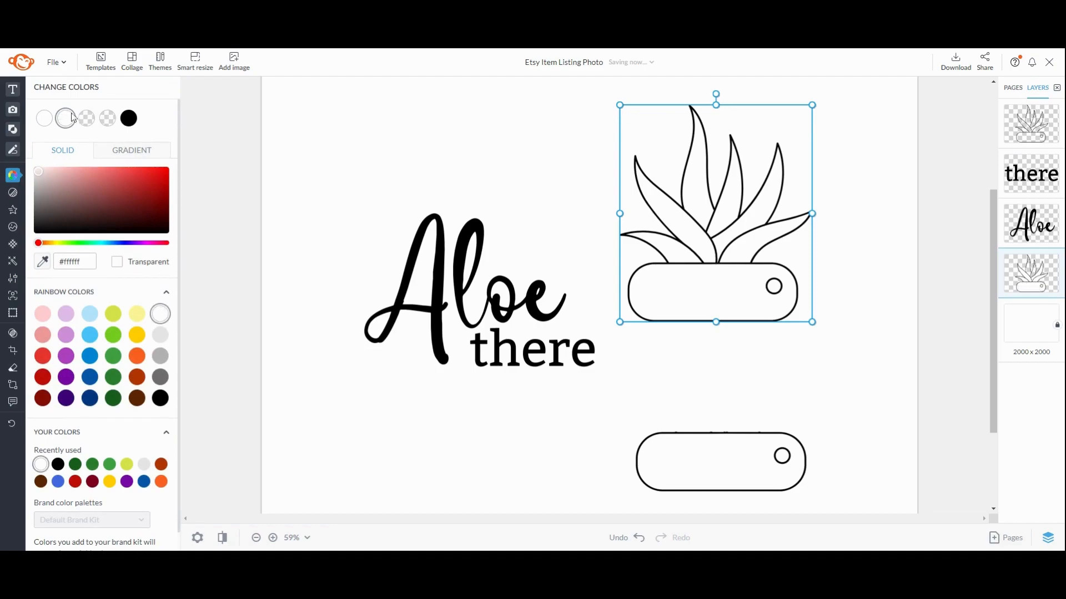
click(86, 118)
click(160, 314)
click(107, 119)
click(160, 314)
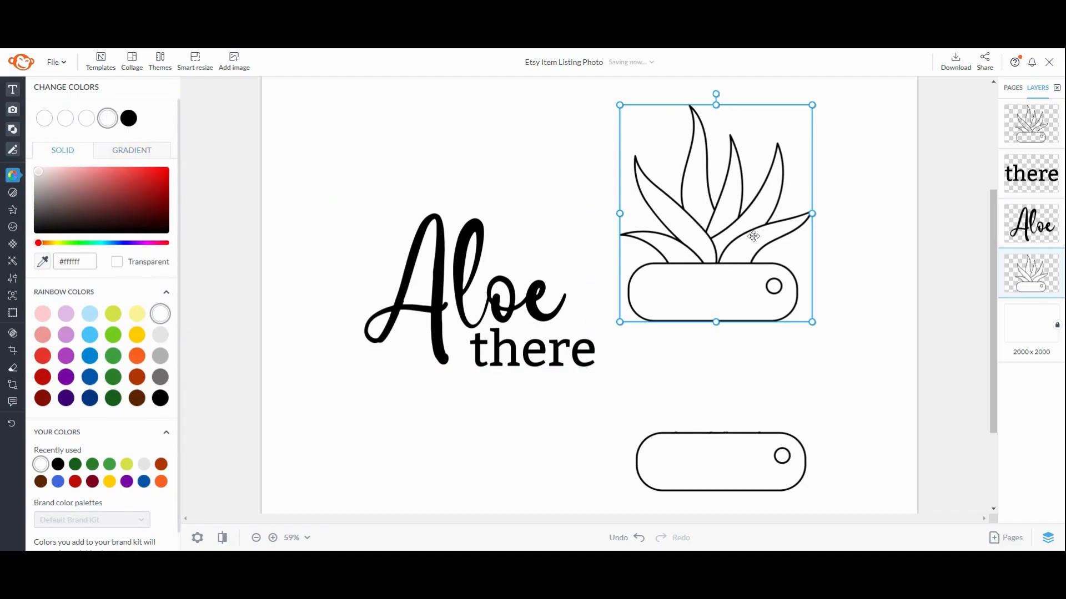
Try light yellow (#fef698) on the pot copy's fourth fill color and set that color back to transparent
click(707, 472)
click(109, 125)
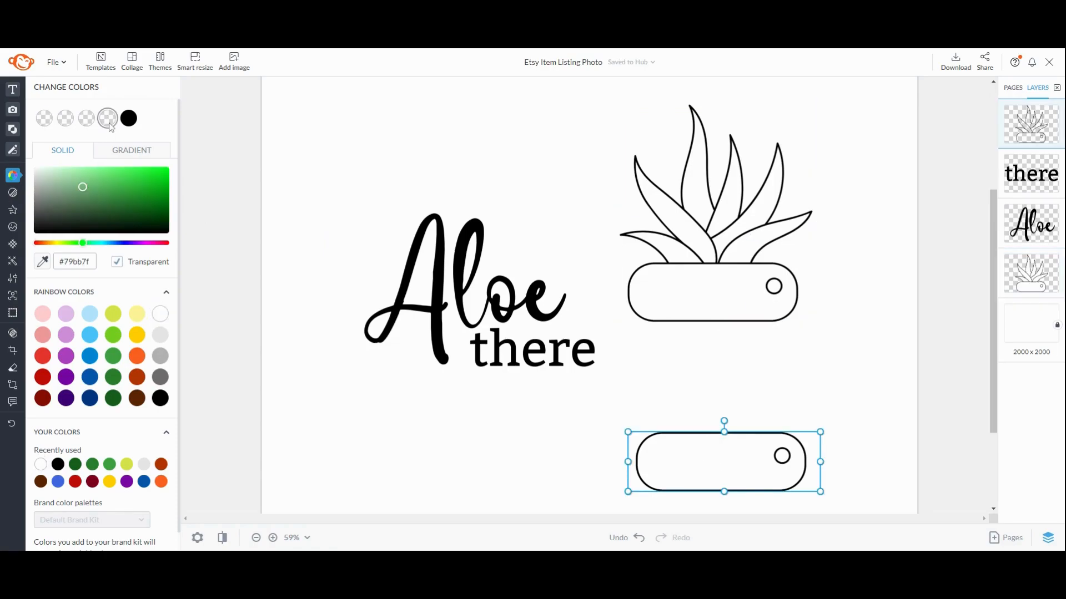
click(137, 316)
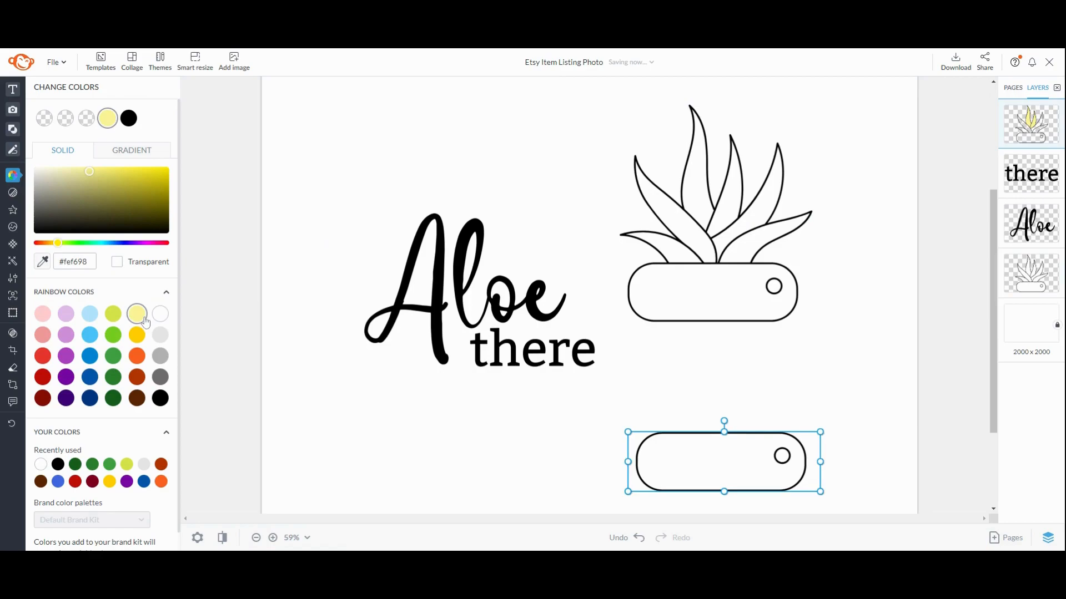
click(118, 265)
Fill the small circle and the body of the cropped pot copy with white (#ffffff)
click(86, 118)
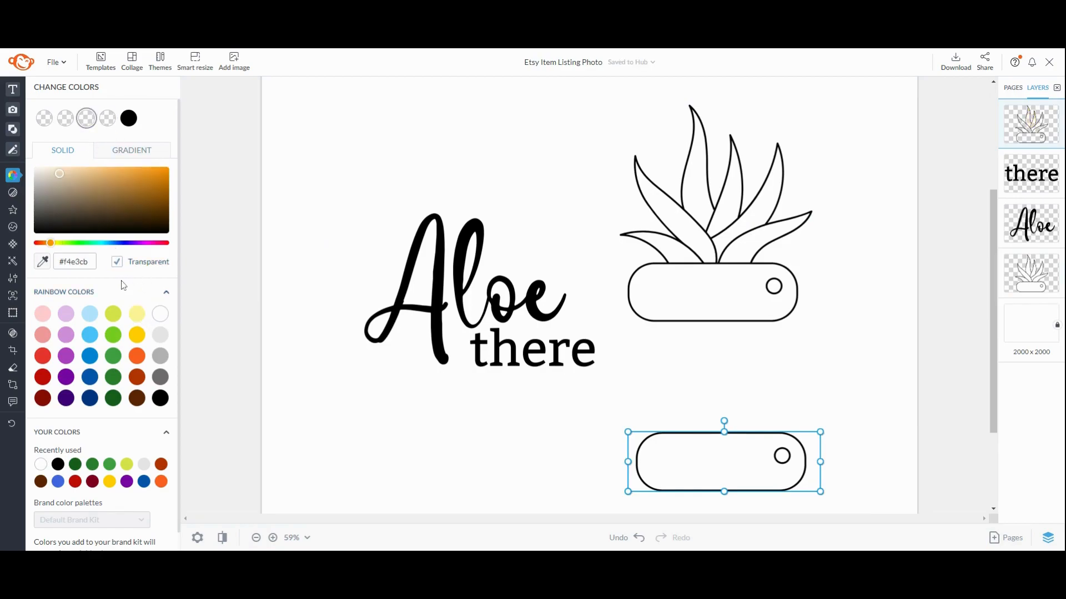
click(160, 314)
click(136, 319)
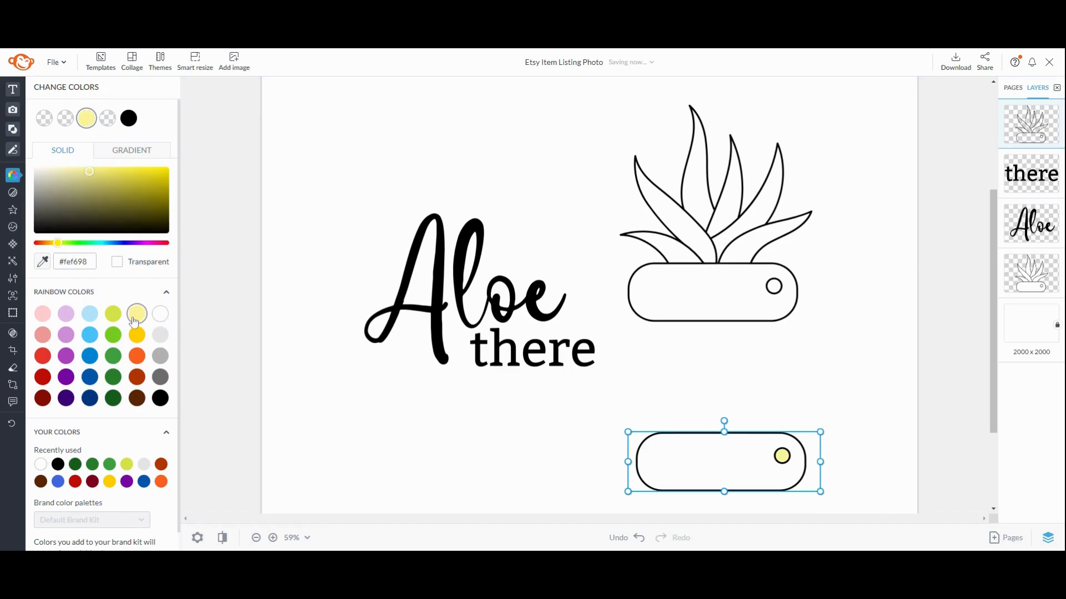
click(167, 321)
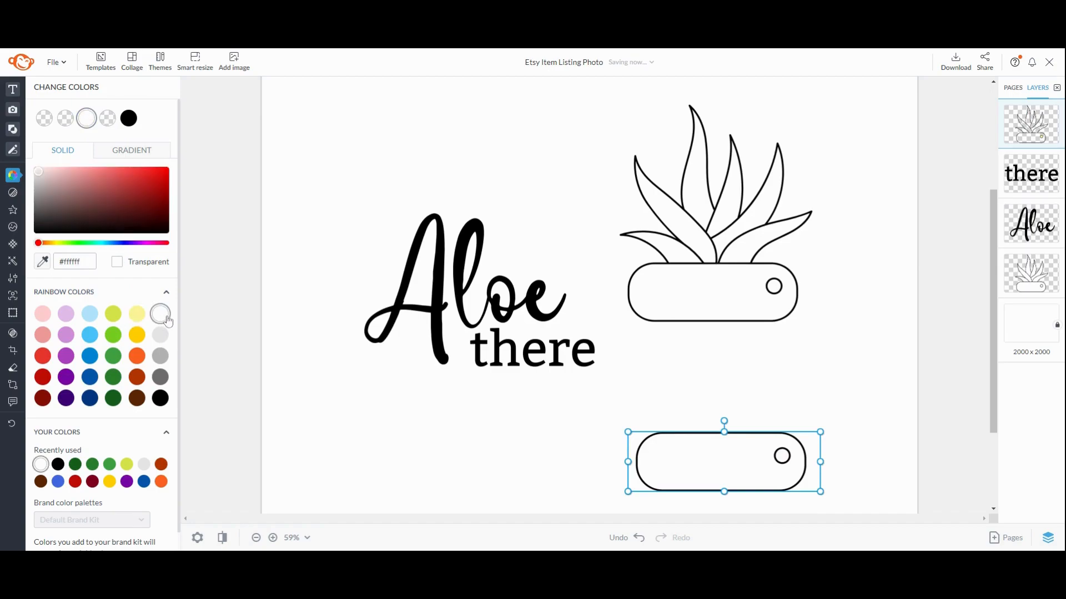
click(66, 120)
click(140, 315)
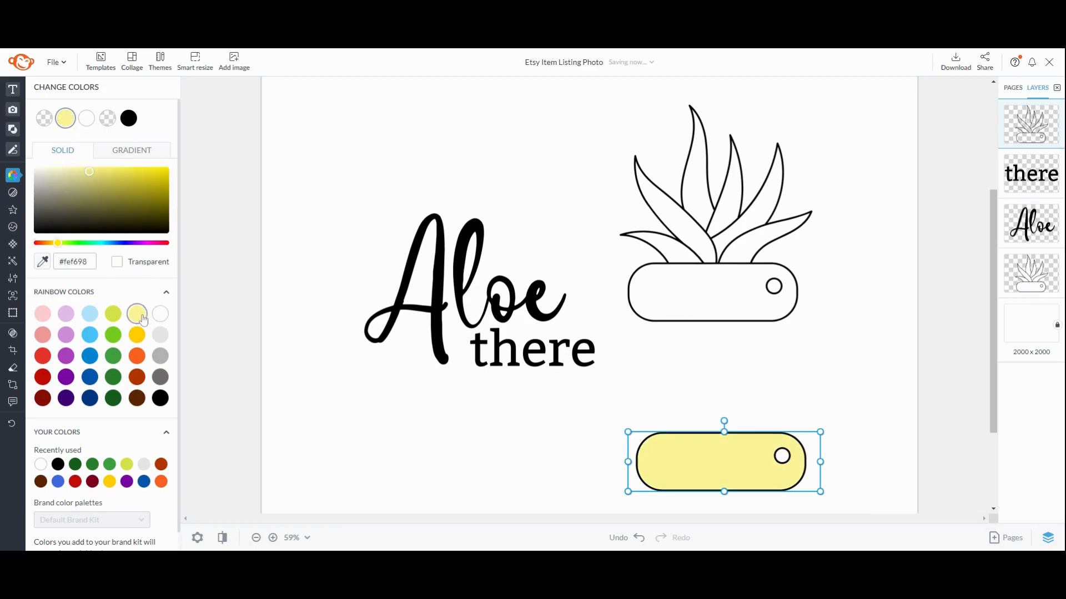
click(161, 314)
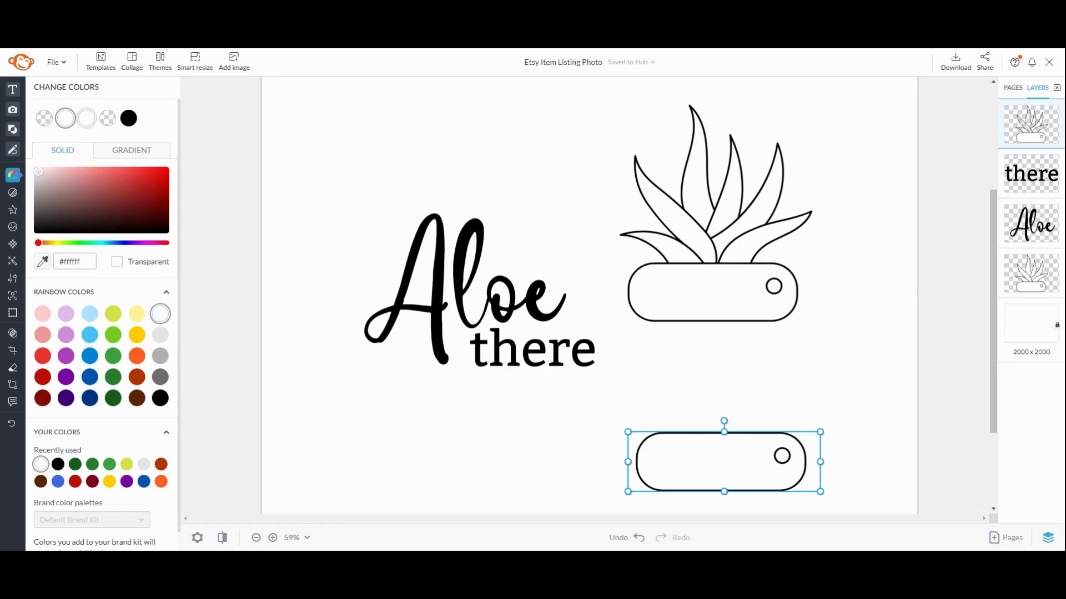
Try gray (#b2b2b2) on the body of the pot copy, restore its white fill, and deselect it
scroll(136, 392, down, 1)
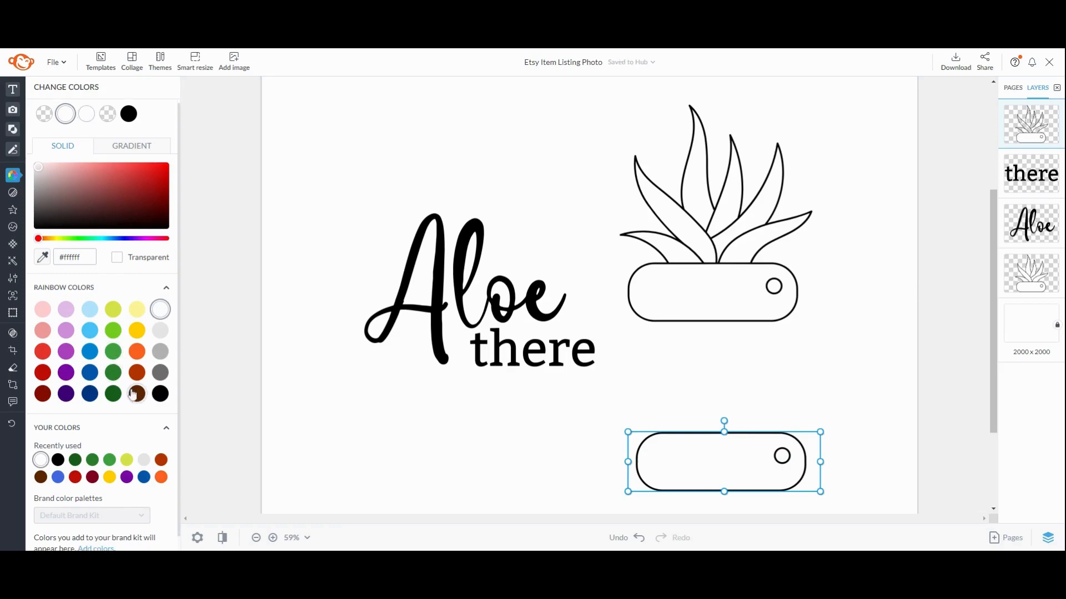
click(137, 386)
click(157, 377)
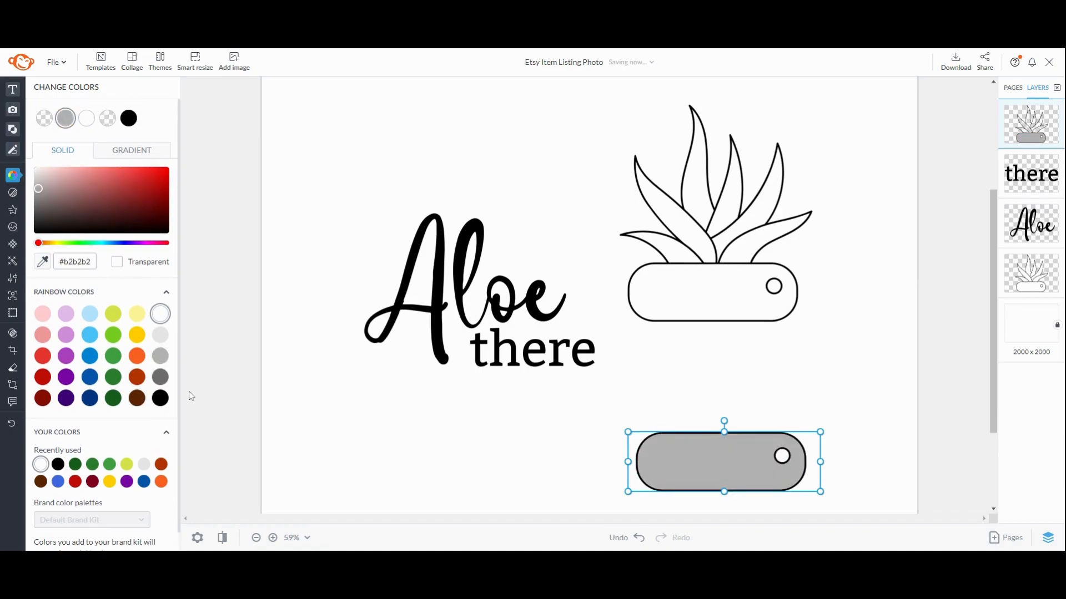
click(163, 316)
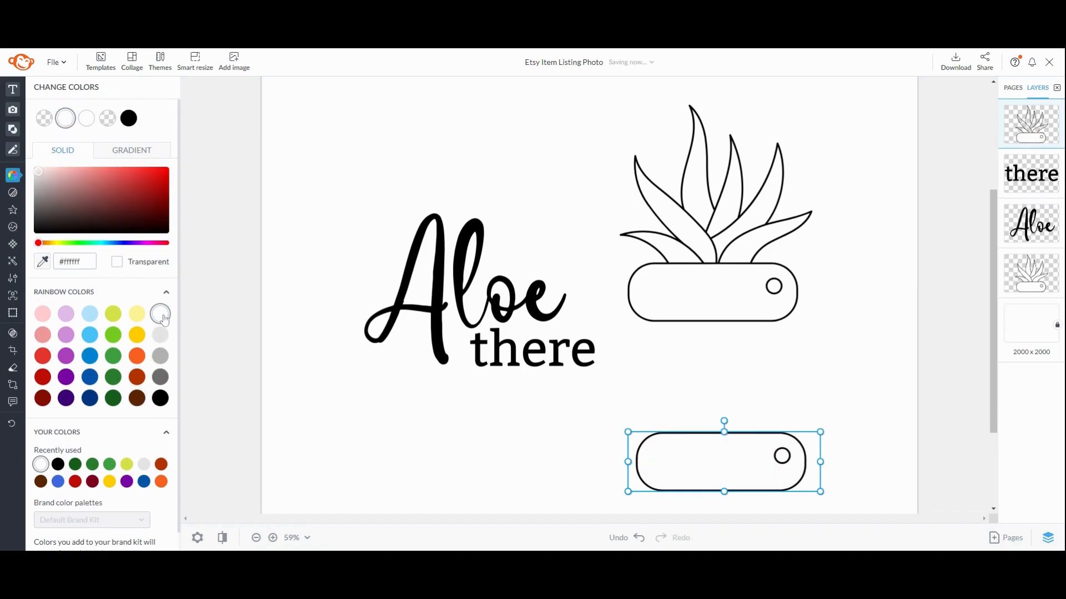
click(476, 121)
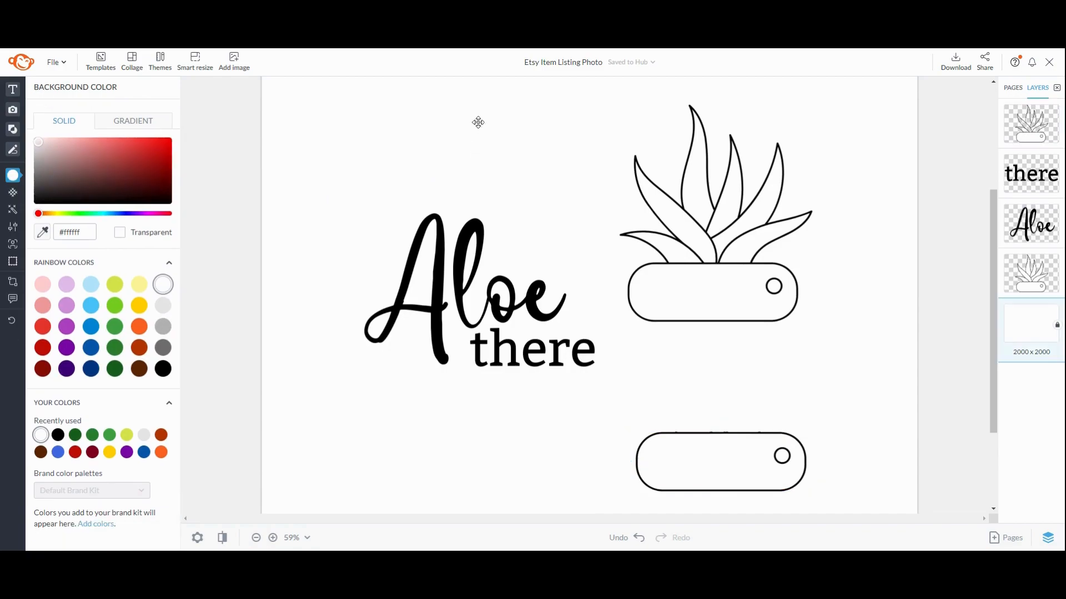
Try filling the full plant with a gray and white floral pattern image, and undo the fill
click(755, 205)
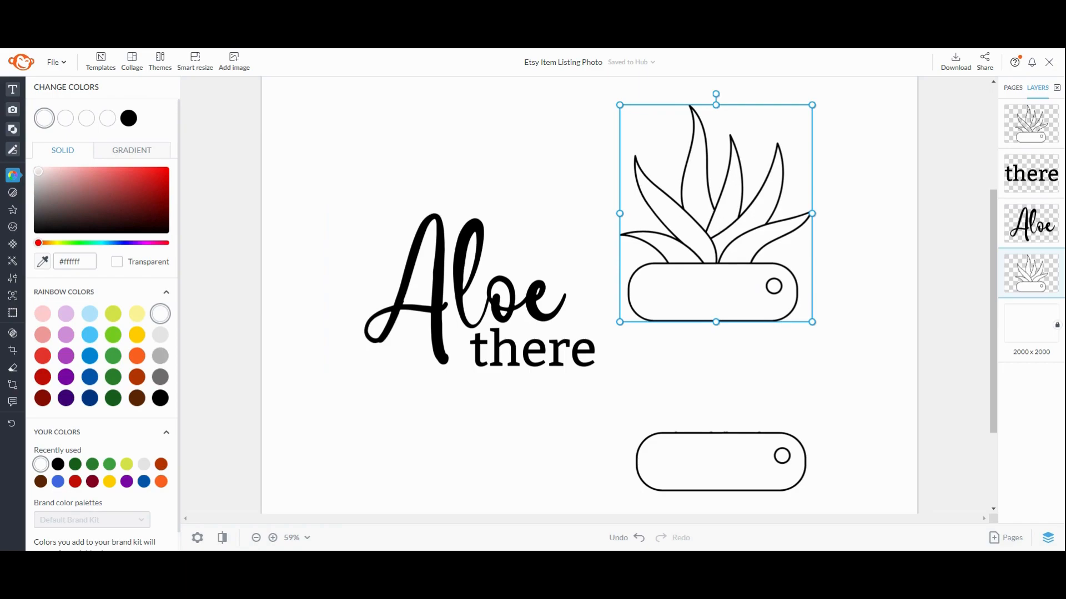
mouse_move(10, 210)
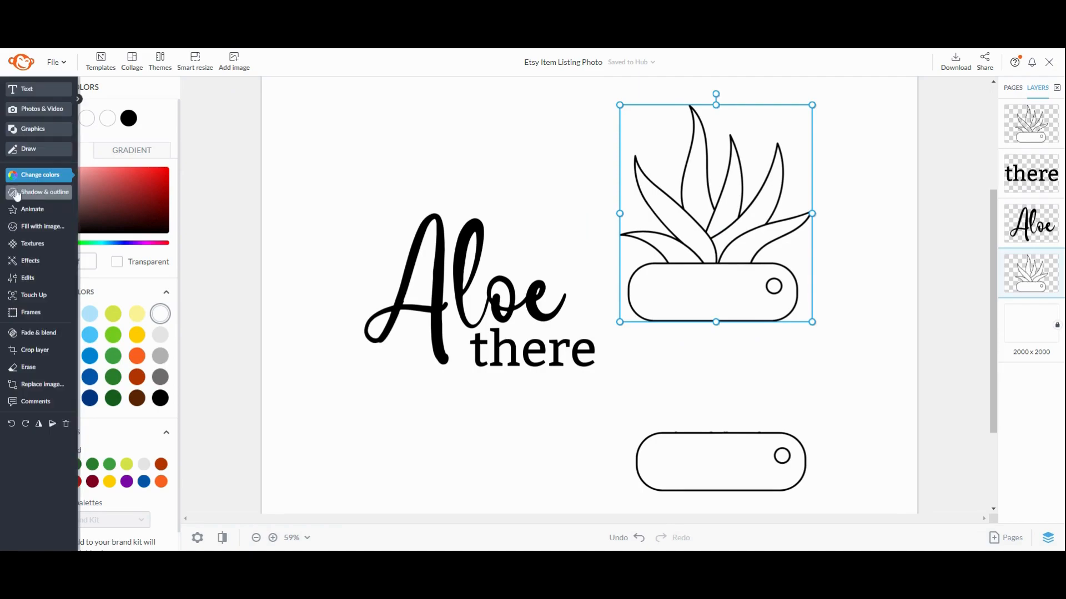
click(32, 227)
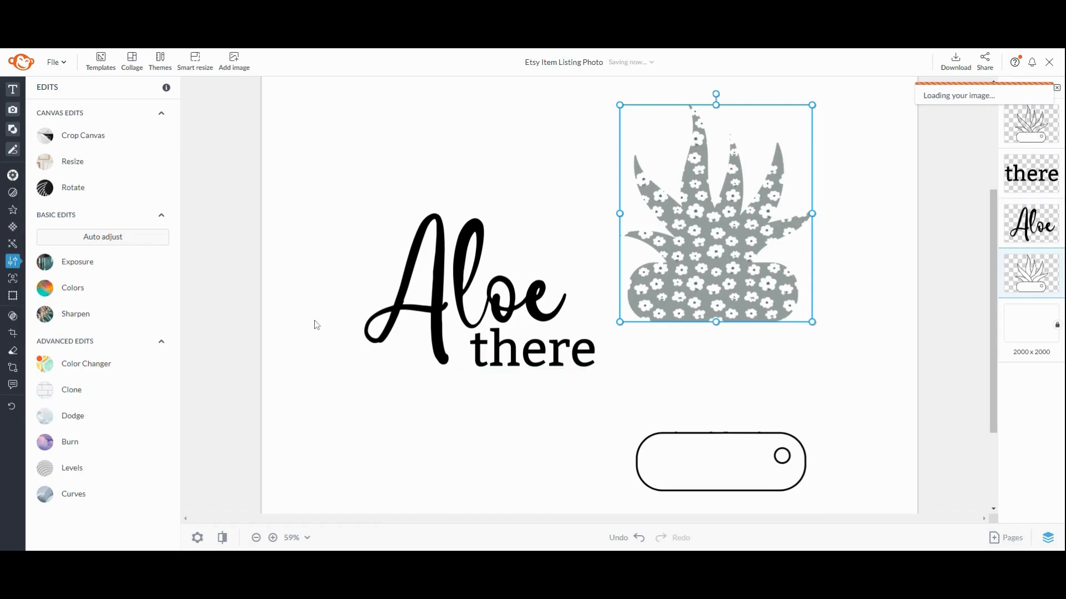
key(ctrl+z)
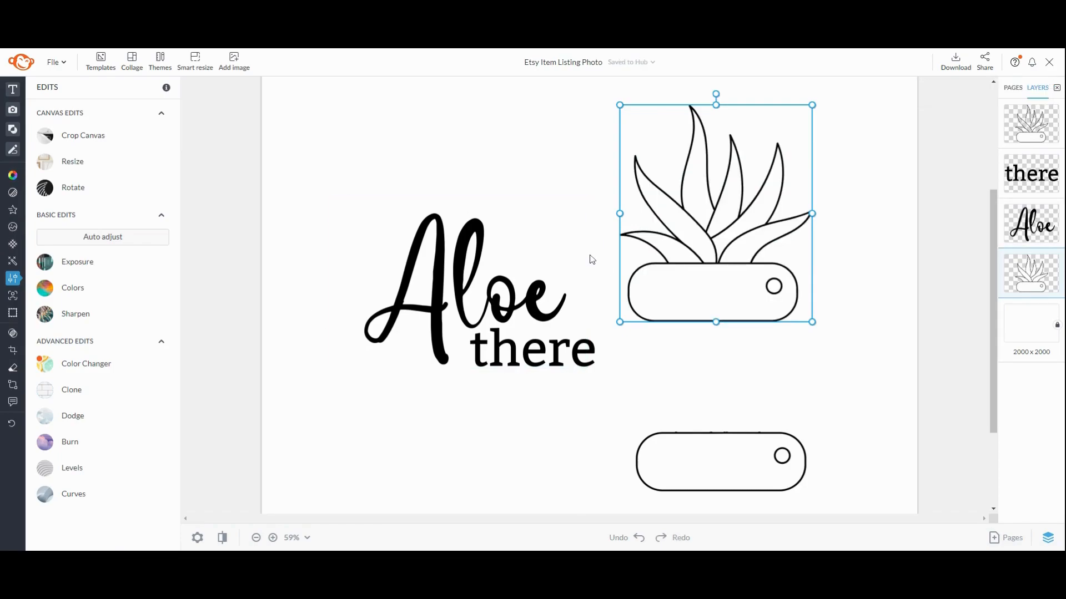
Give the full plant the green watercolor texture with saturation 31 and size 100
mouse_move(12, 194)
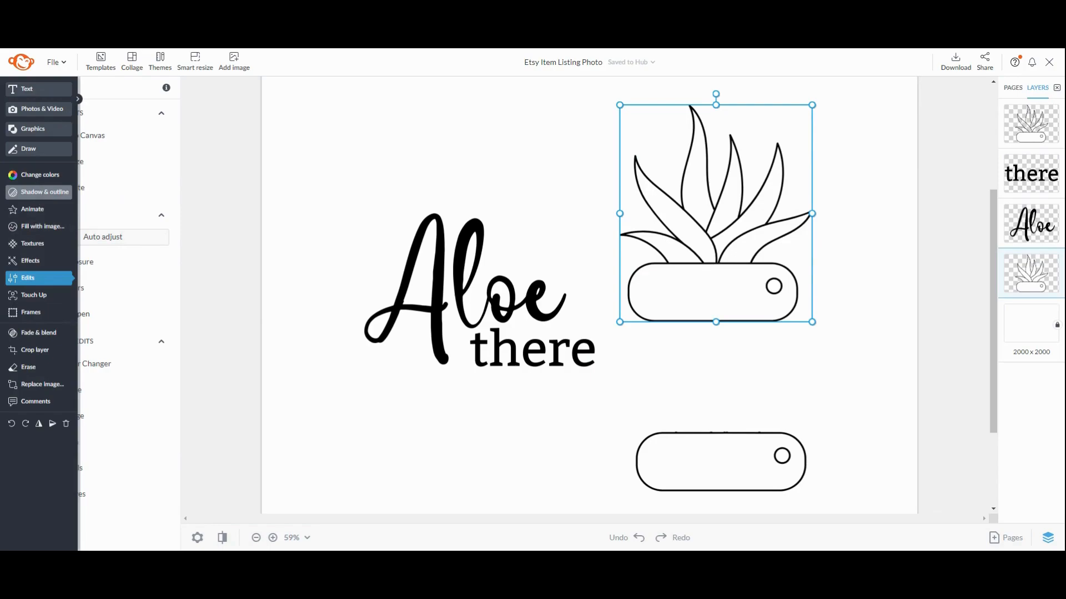
click(43, 244)
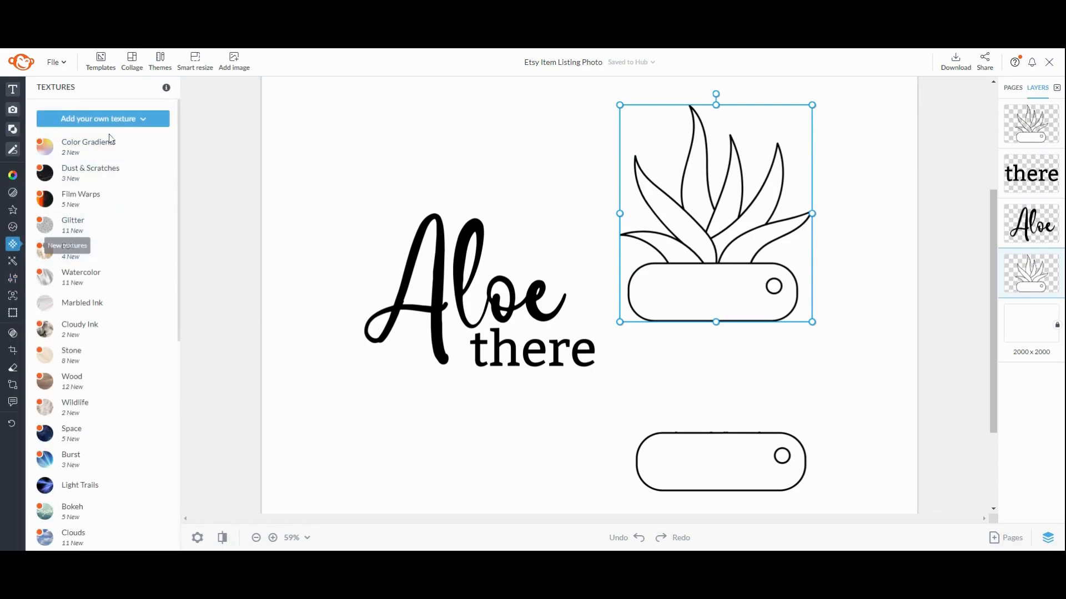
click(81, 288)
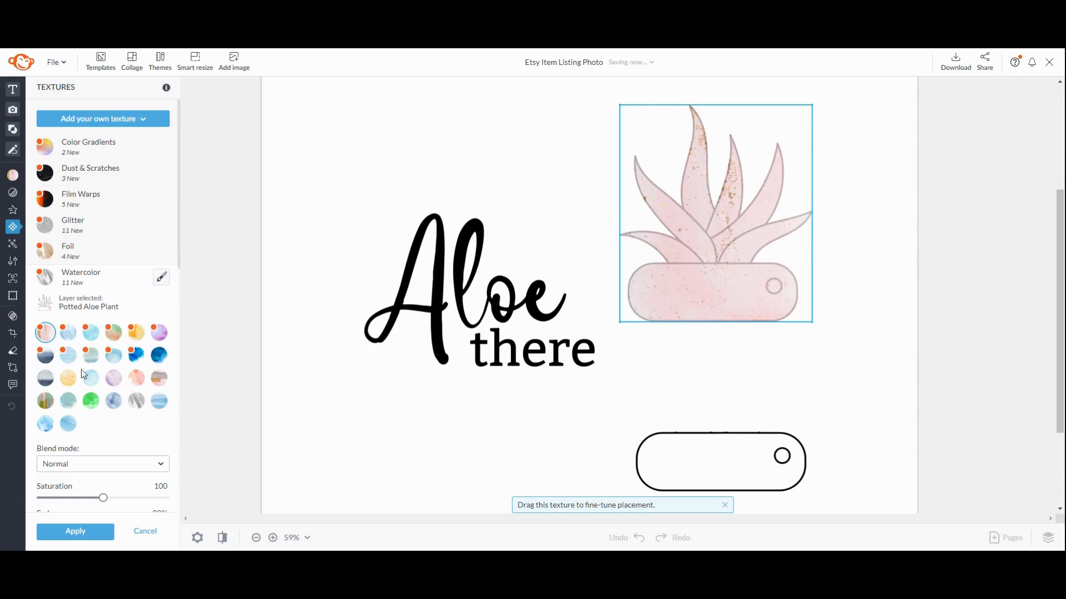
click(93, 404)
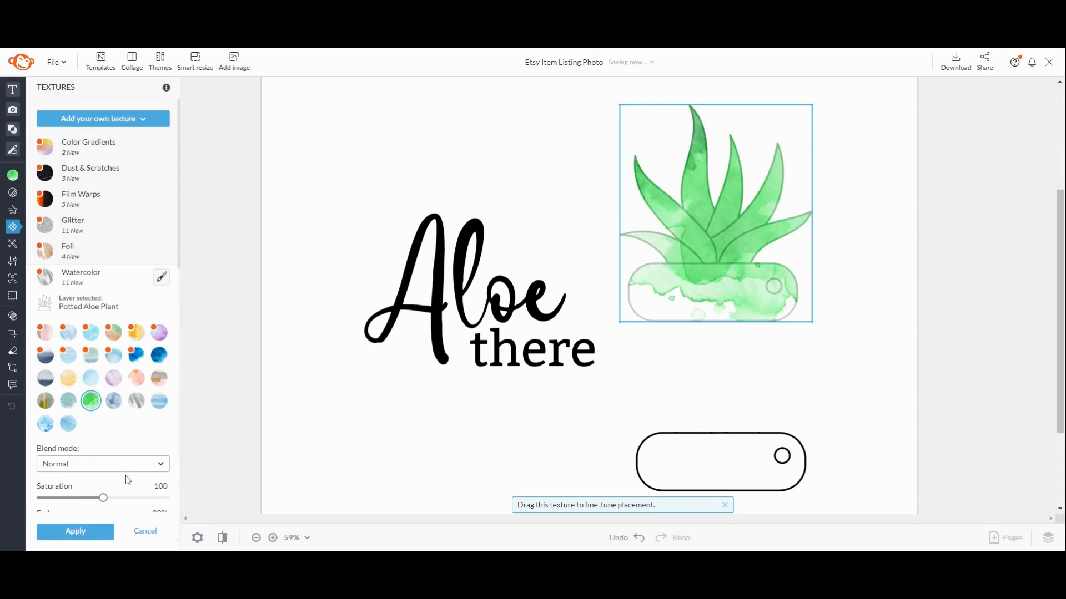
scroll(135, 469, down, 4)
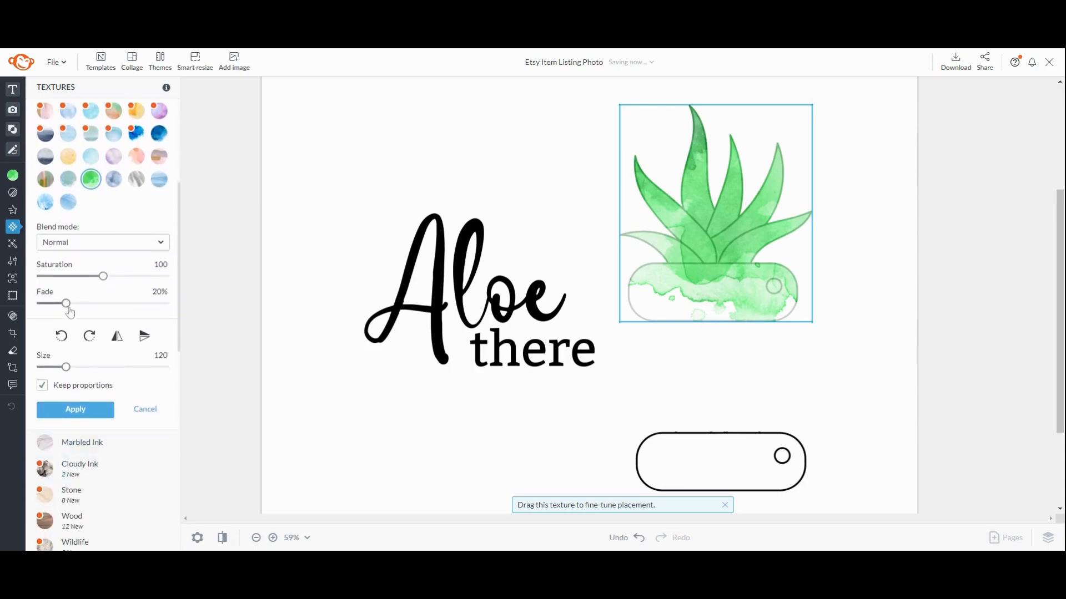
drag(103, 276, 61, 280)
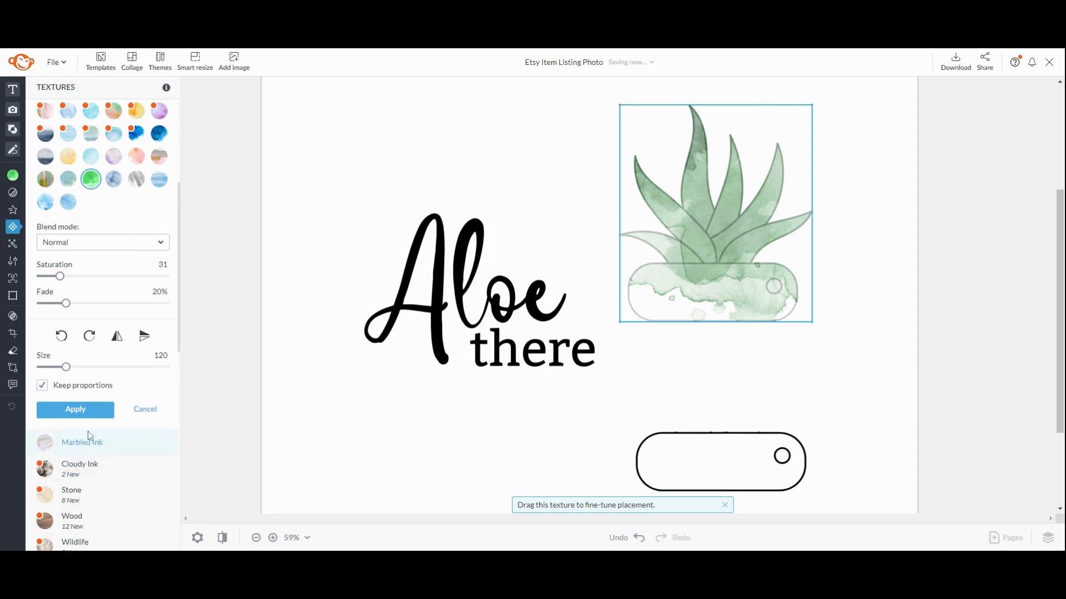
drag(66, 368, 13, 383)
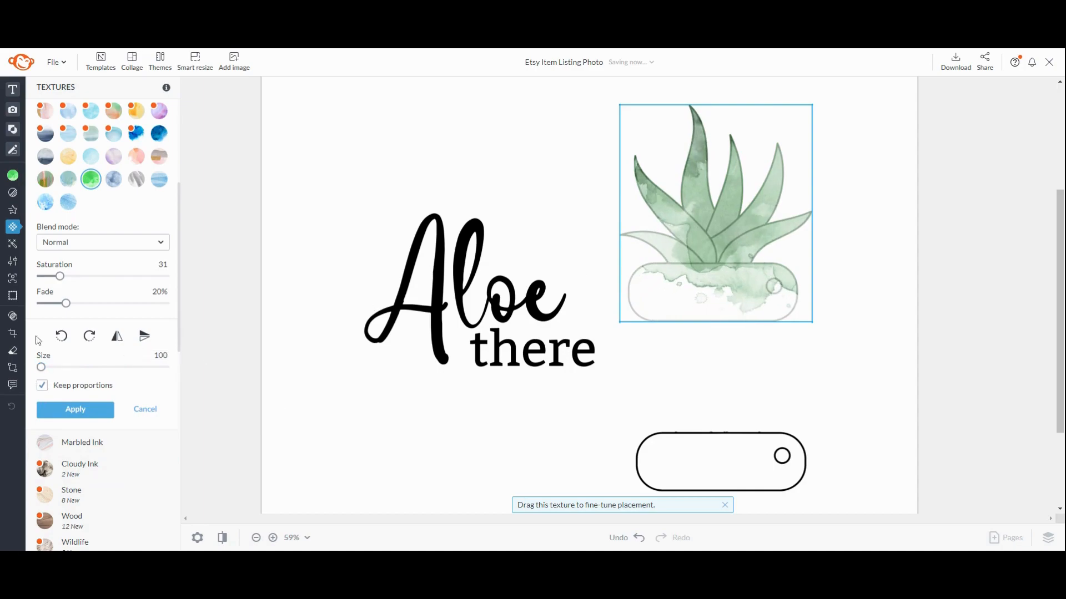
Try rotating the watercolor texture, return it to its original orientation, and apply it to the plant
click(63, 343)
click(63, 343)
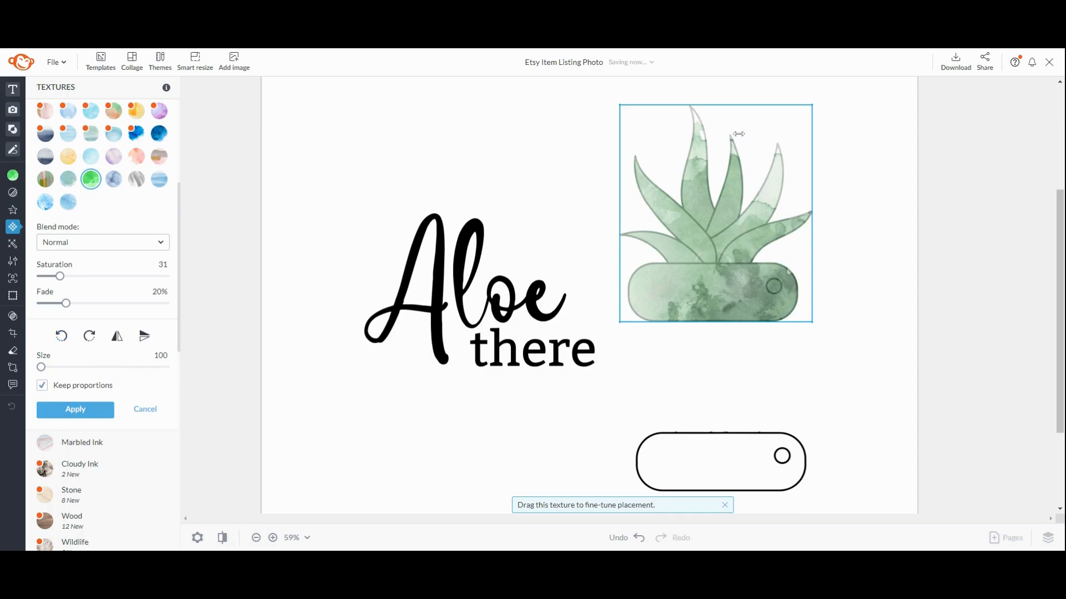
click(93, 342)
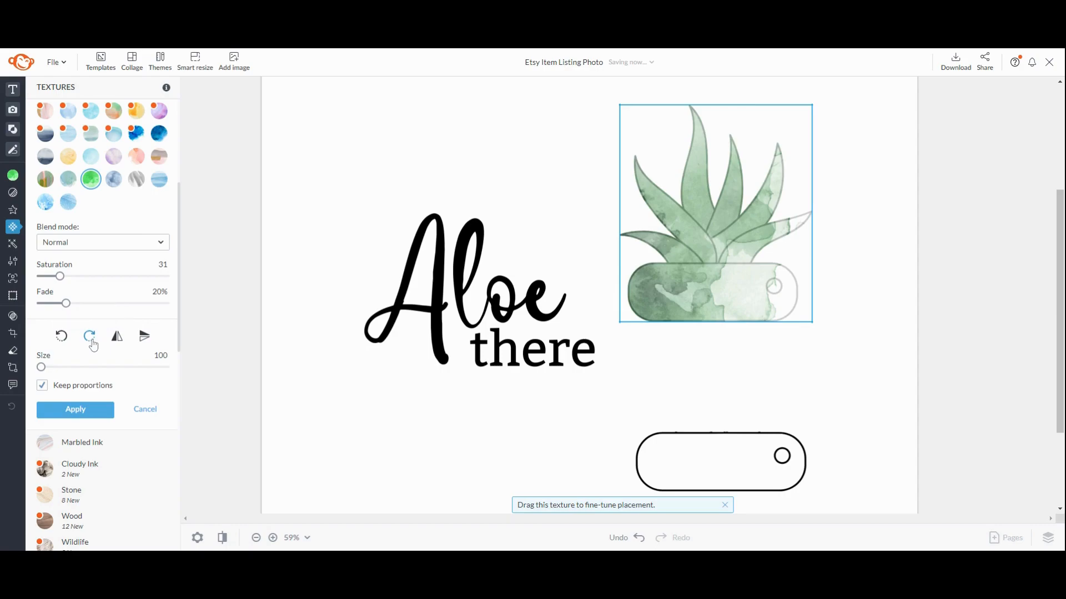
click(93, 345)
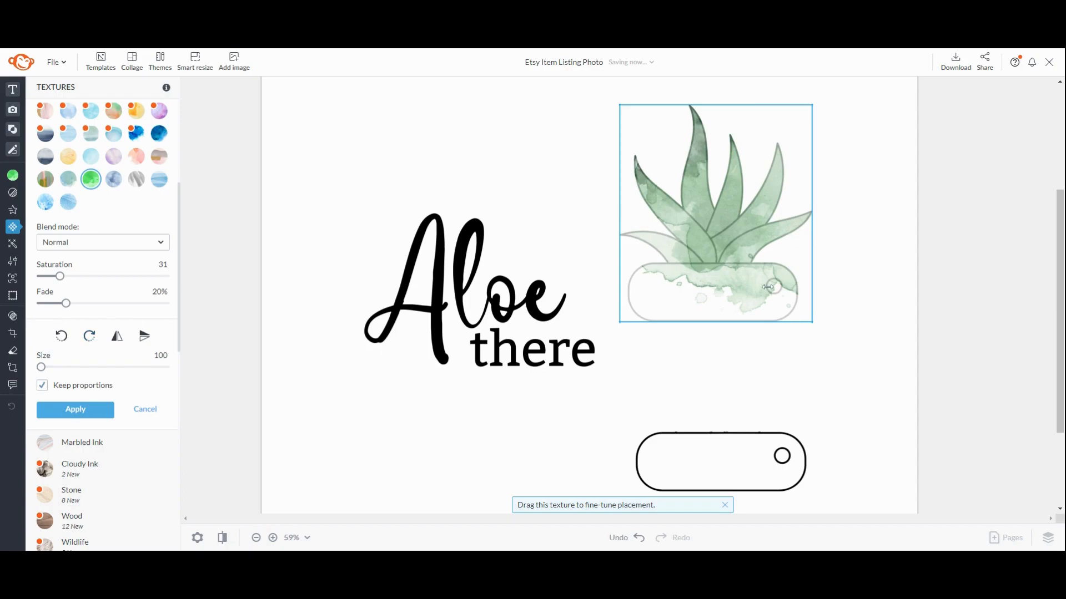
click(95, 412)
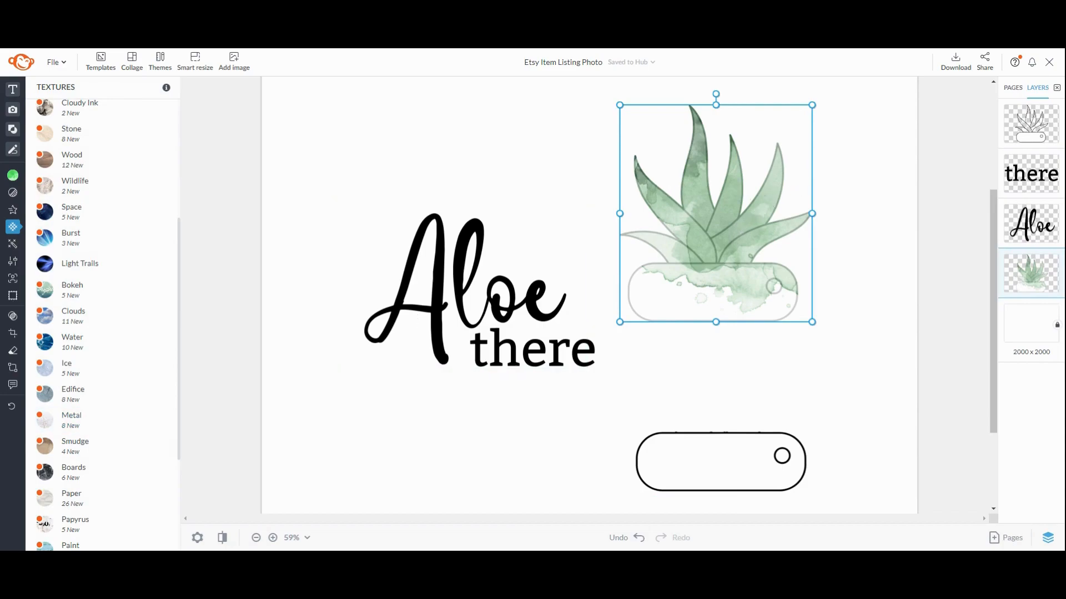
Duplicate the watercolor plant, place the copy over the lettering, and revert all changes on the copy
key(ctrl+d)
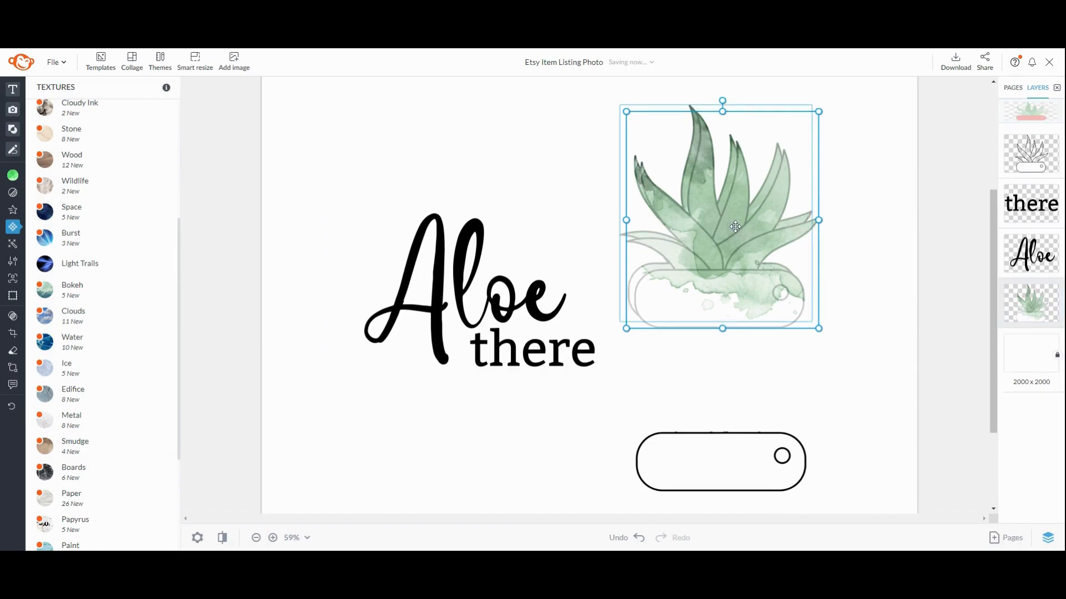
drag(735, 227, 515, 221)
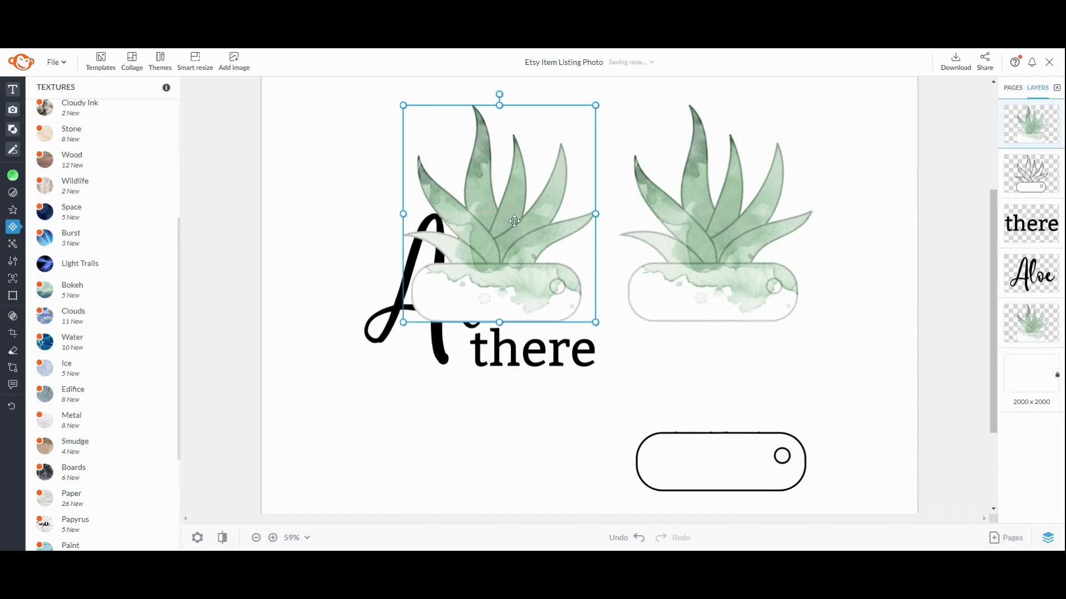
right_click(492, 244)
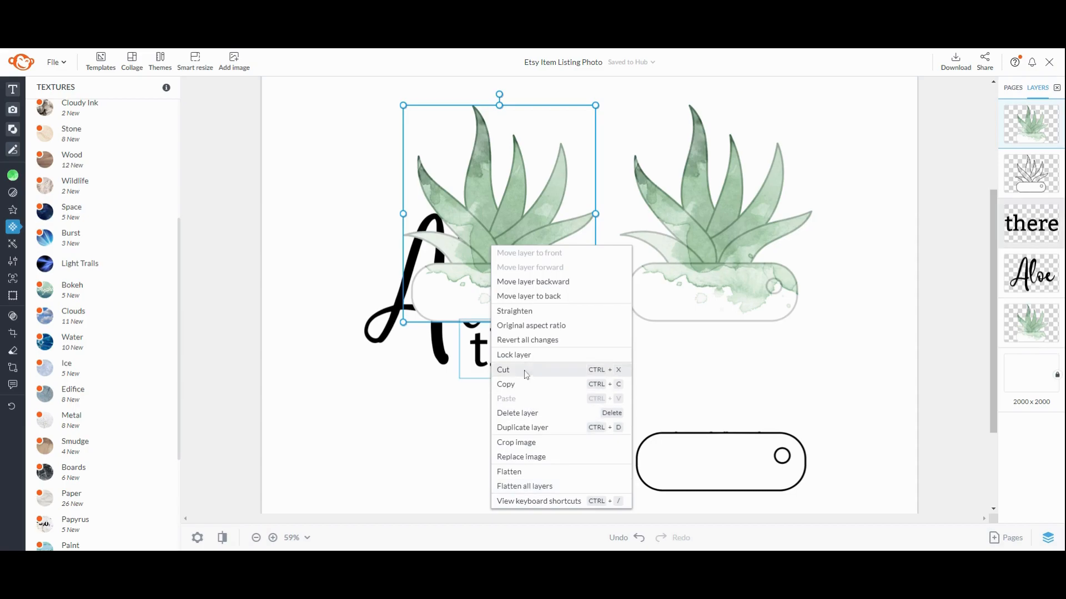
click(527, 340)
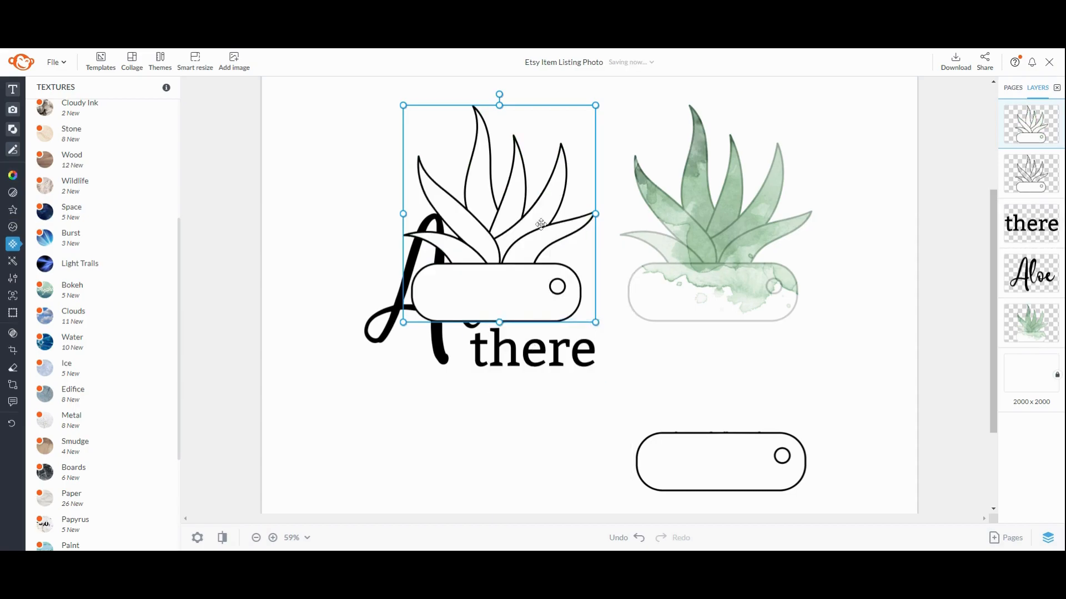
Make the four white fills of the plain plant copy transparent and align its outline over the watercolor plant
click(13, 175)
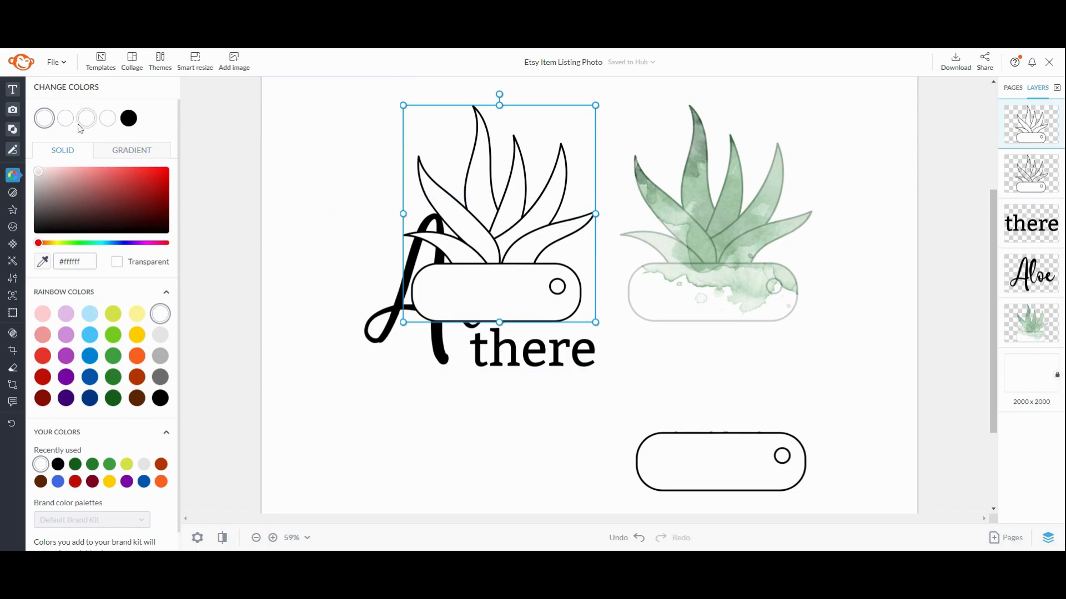
click(115, 261)
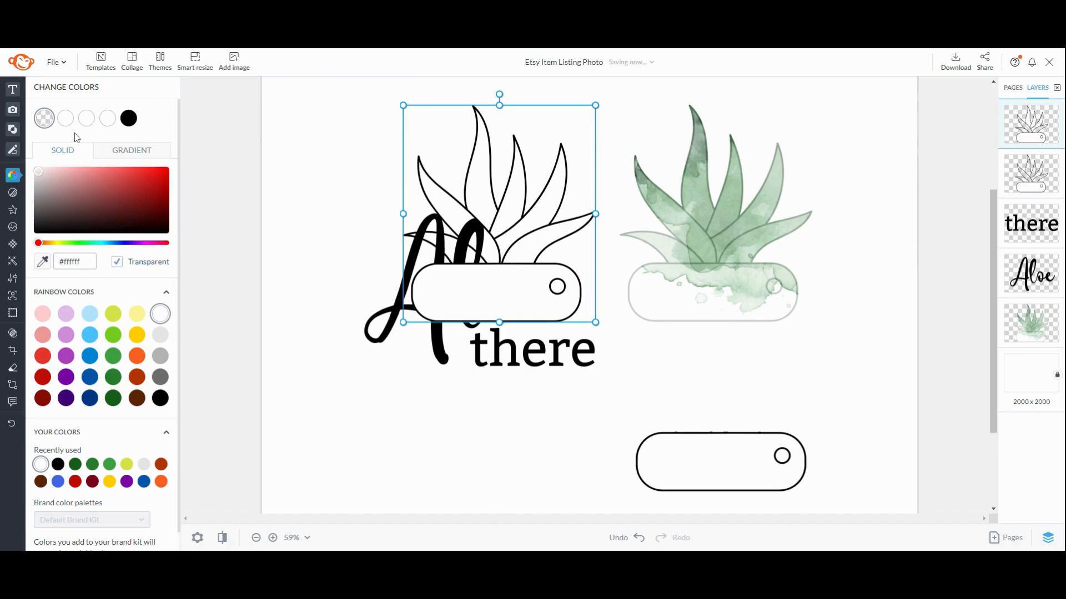
click(112, 260)
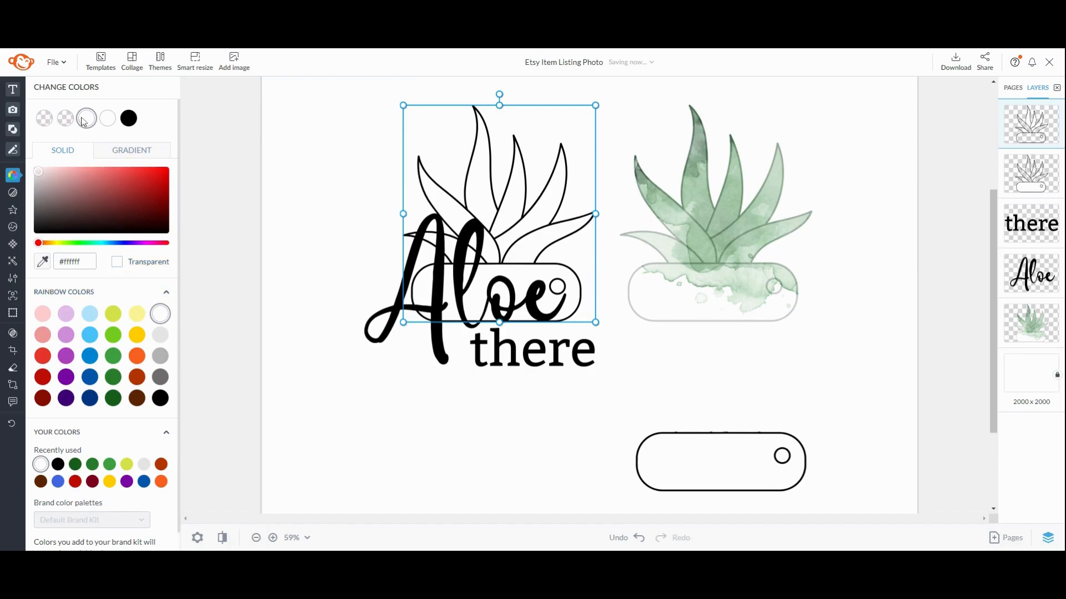
click(117, 262)
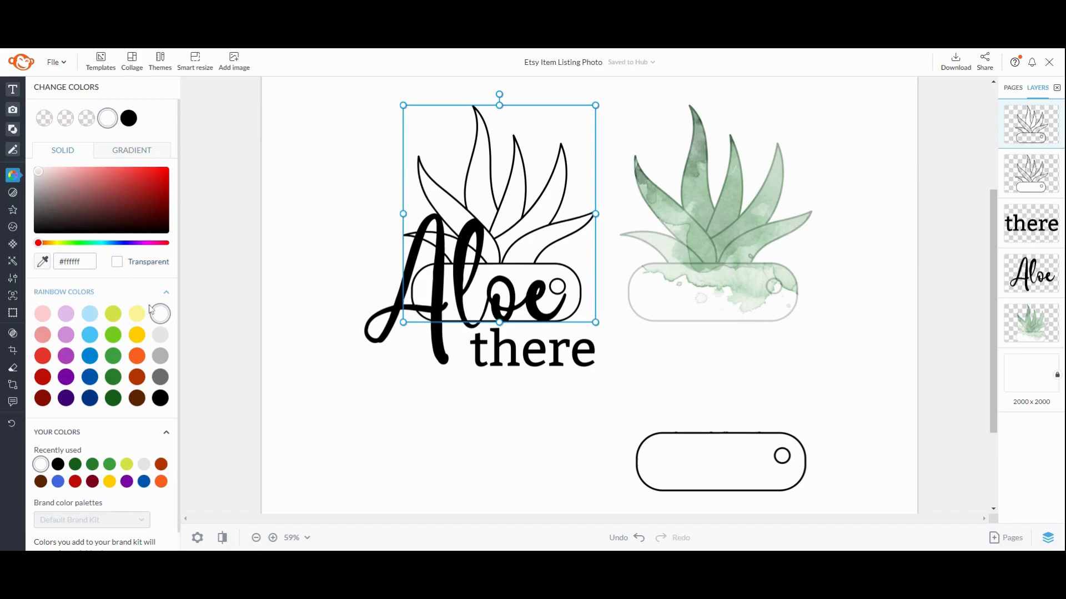
click(117, 261)
drag(486, 165, 707, 166)
drag(705, 161, 714, 172)
Fill the cropped pot copy with the gray, blue and orange leaf pattern image from the computer
click(709, 460)
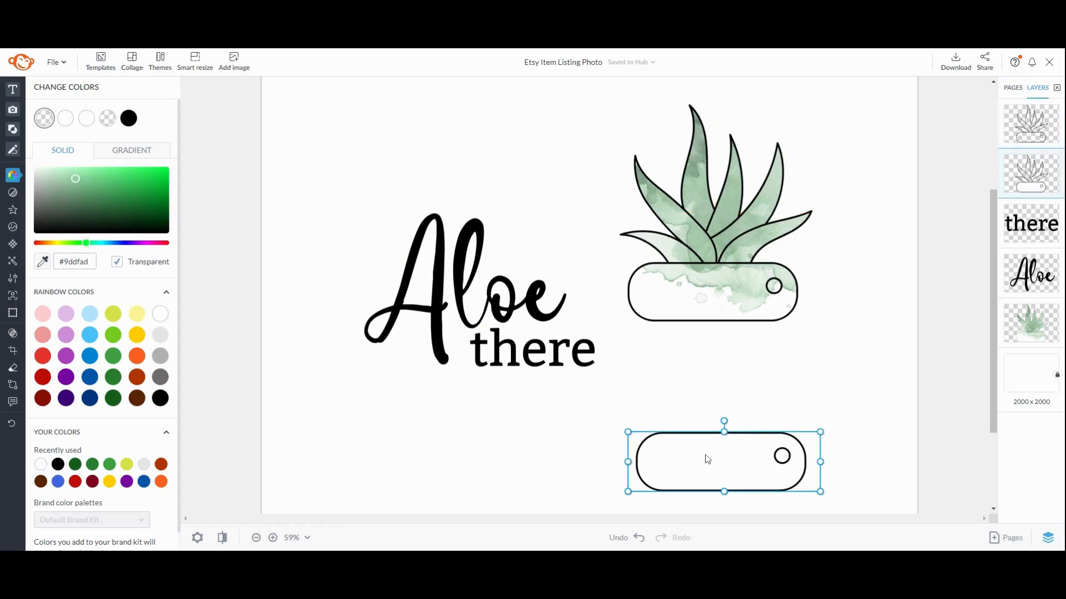
mouse_move(19, 218)
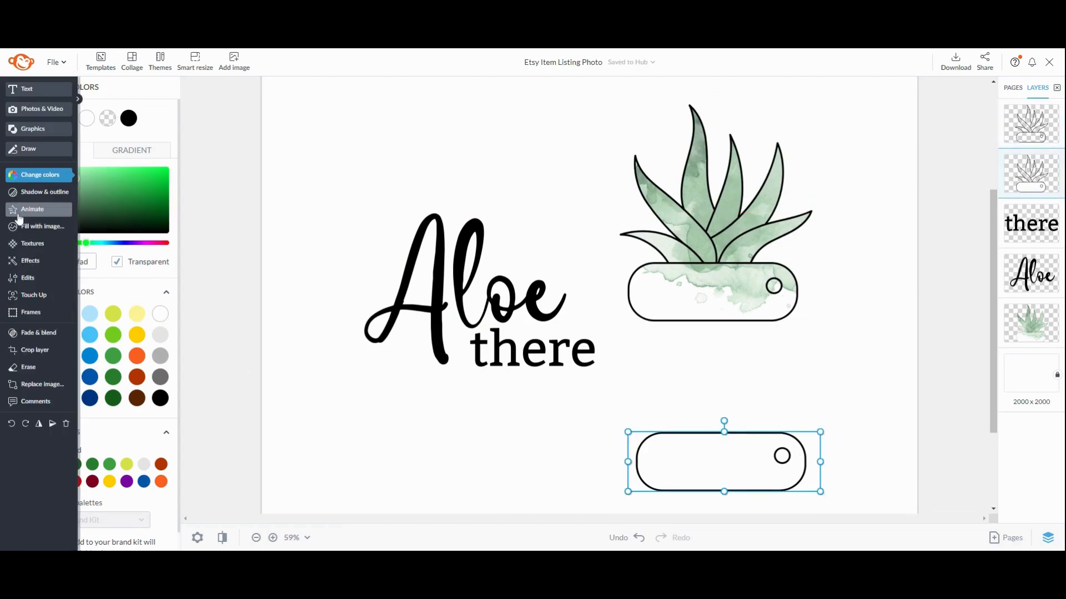
click(49, 226)
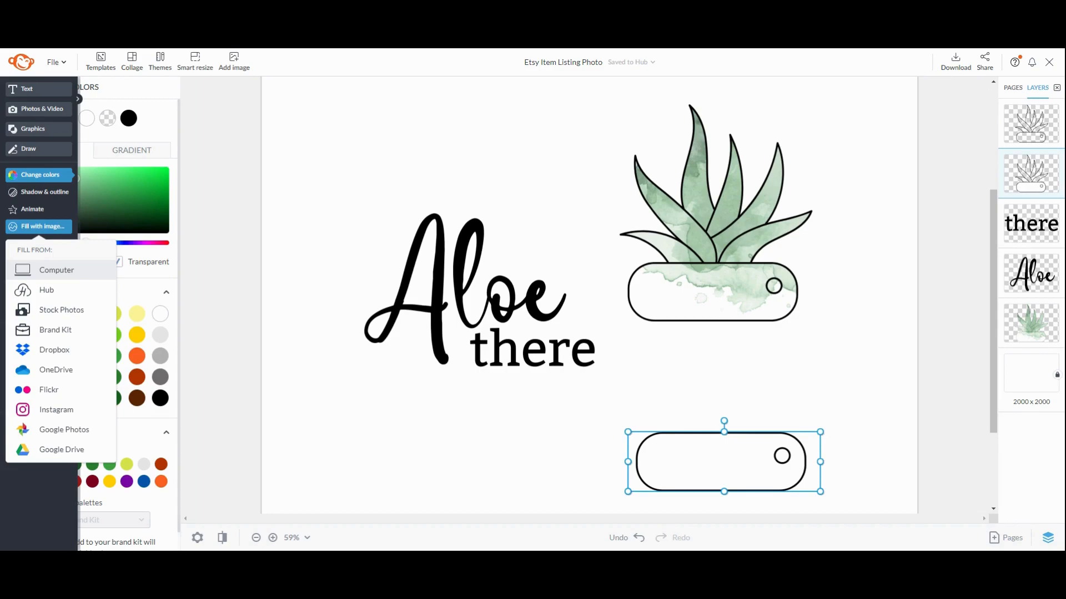
click(56, 269)
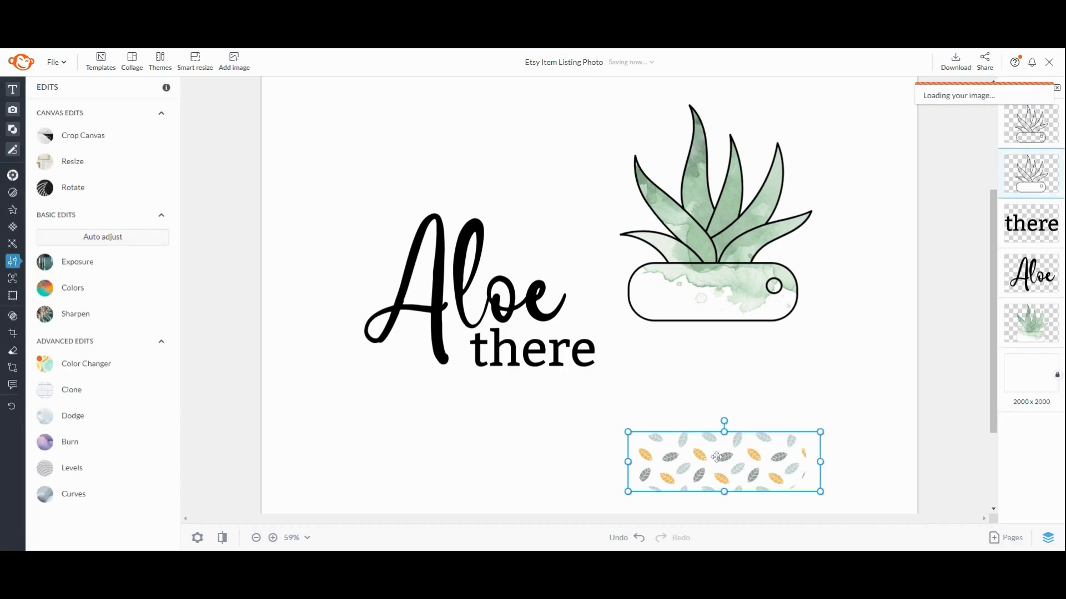
Move the patterned pot onto the plant's pot, nudge it left to fit the outline, and deselect it
drag(716, 446, 712, 288)
click(808, 491)
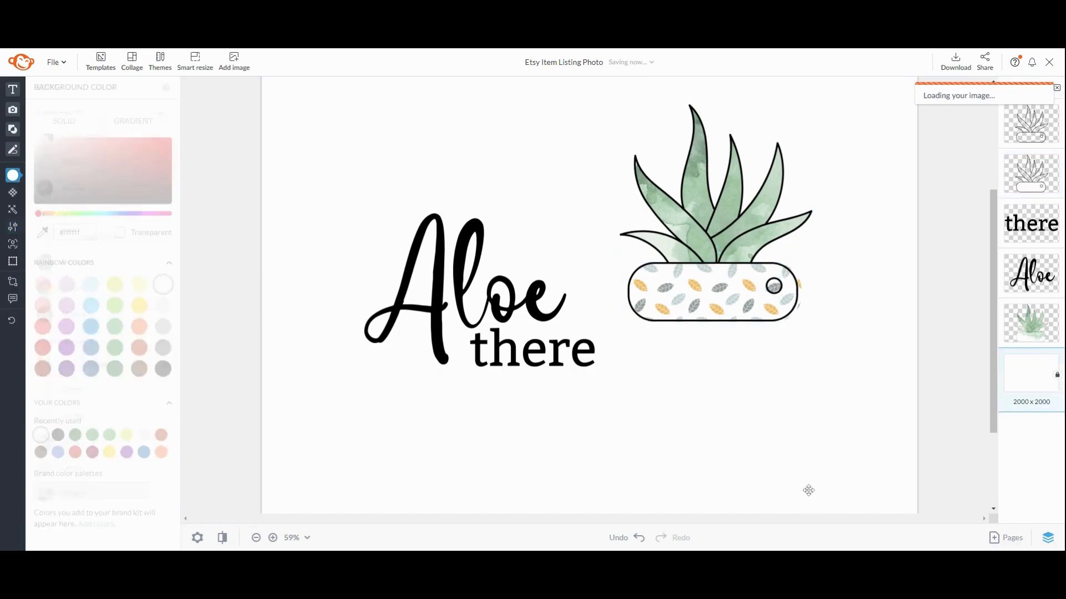
click(719, 288)
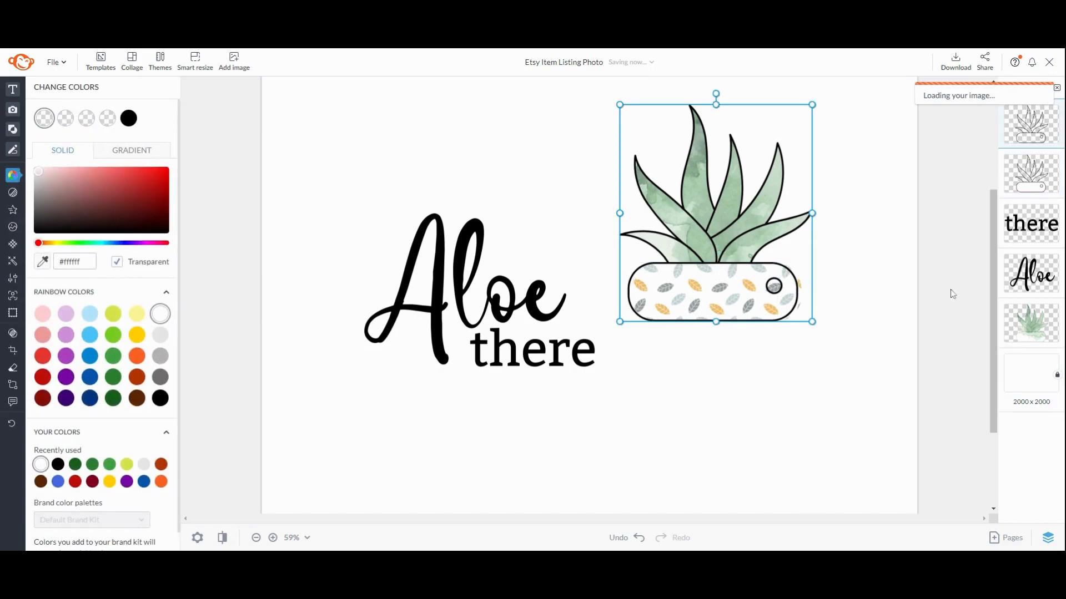
click(1036, 183)
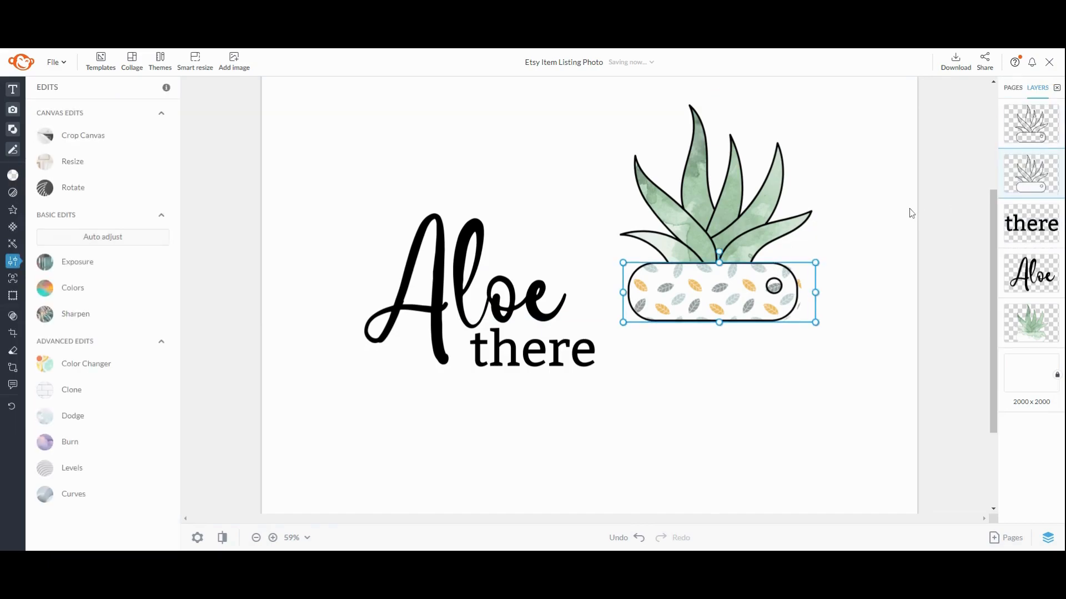
key(Left)
key(Left)
key(Left)
key(Left)
key(Left)
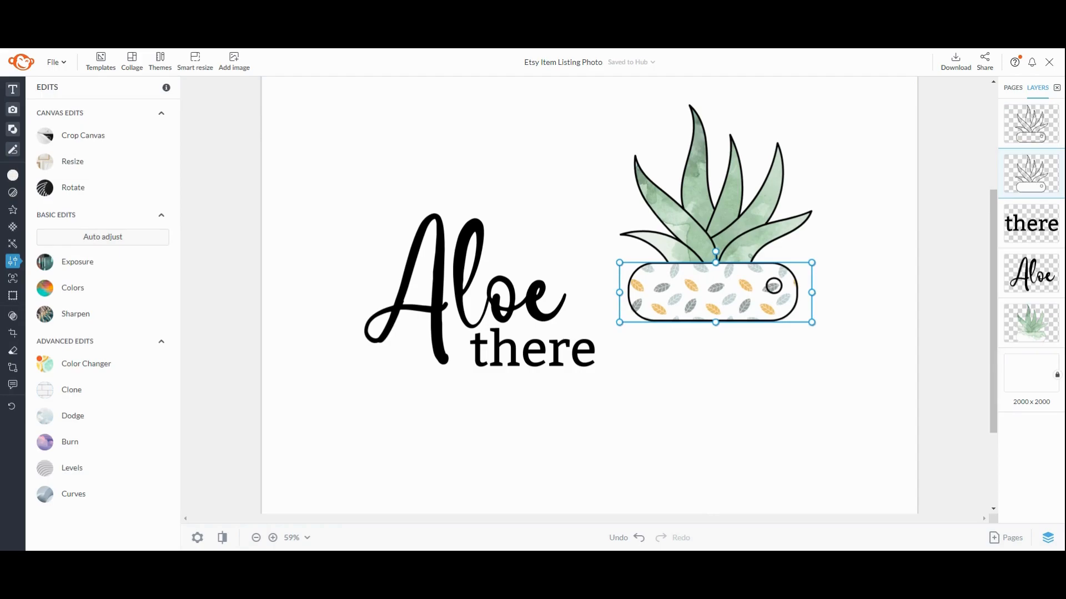
click(805, 416)
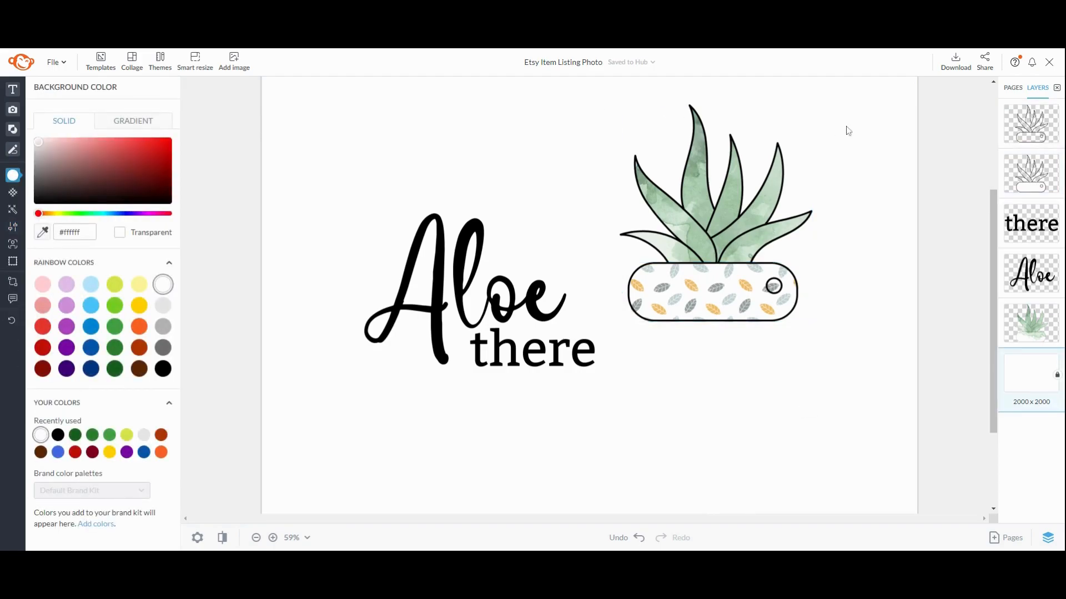
Group the transparent plant outline with the patterned pot, try moving the group down, and undo the move
click(1028, 158)
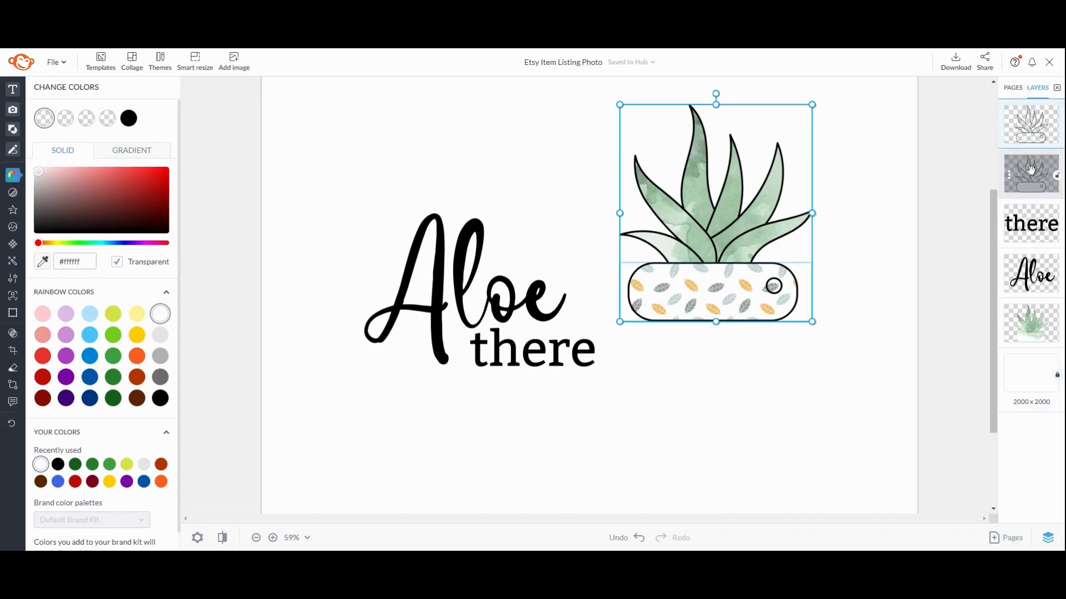
shift+click(1031, 170)
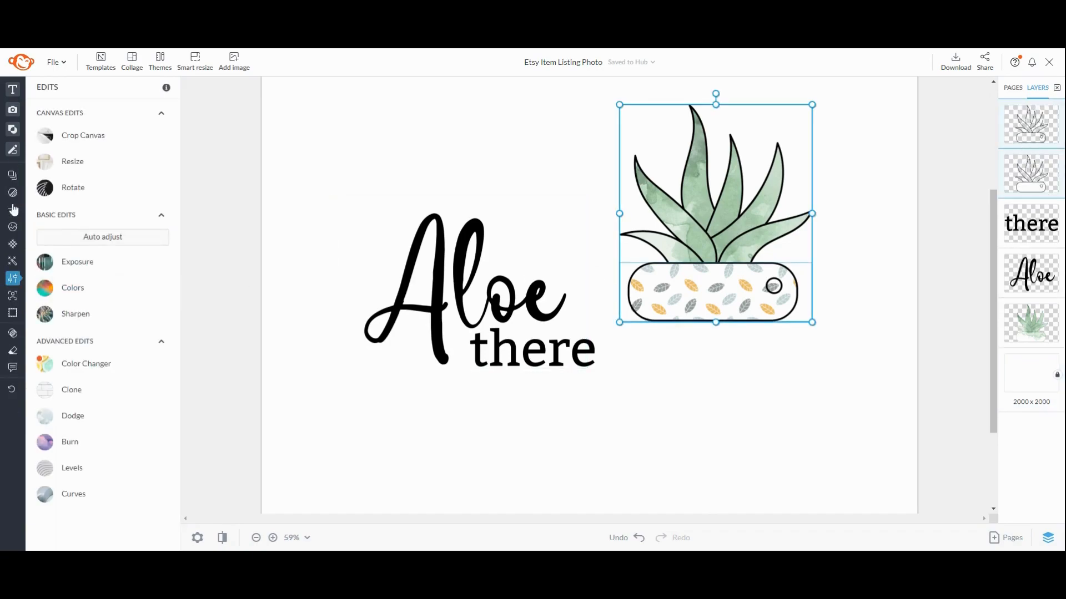
click(26, 177)
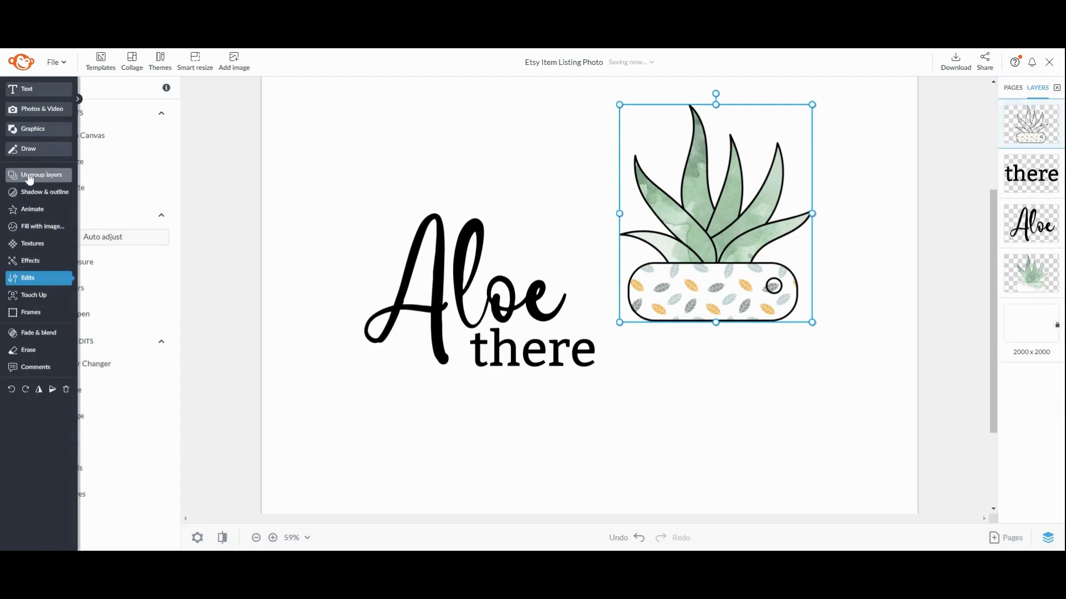
drag(734, 234, 742, 350)
key(ctrl+z)
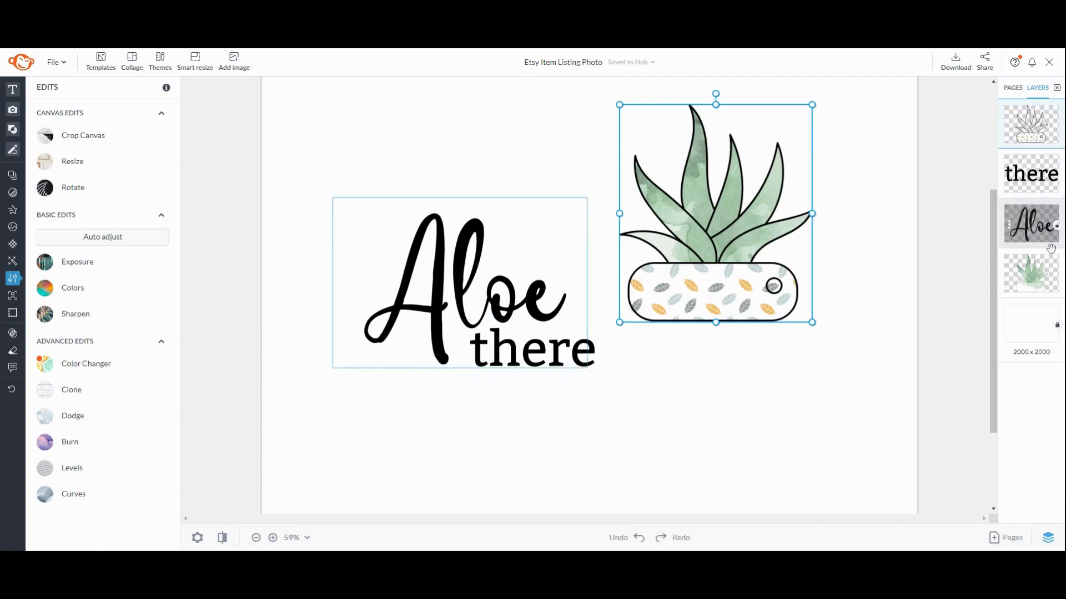
Group the outlined plant and pot group with the watercolor plant layer, leaving both text layers out
shift+click(1029, 275)
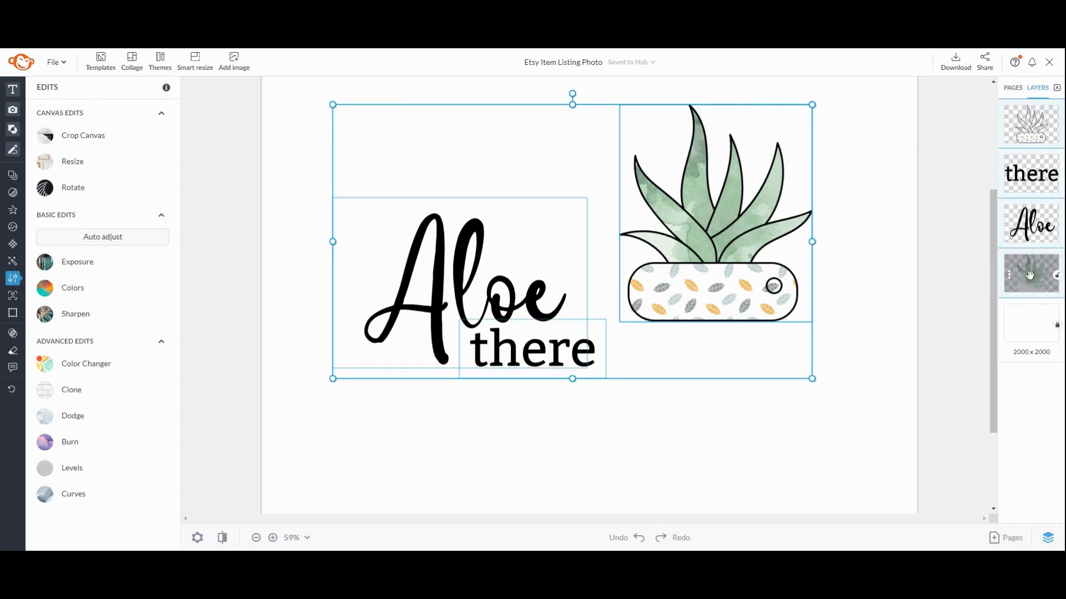
click(1029, 278)
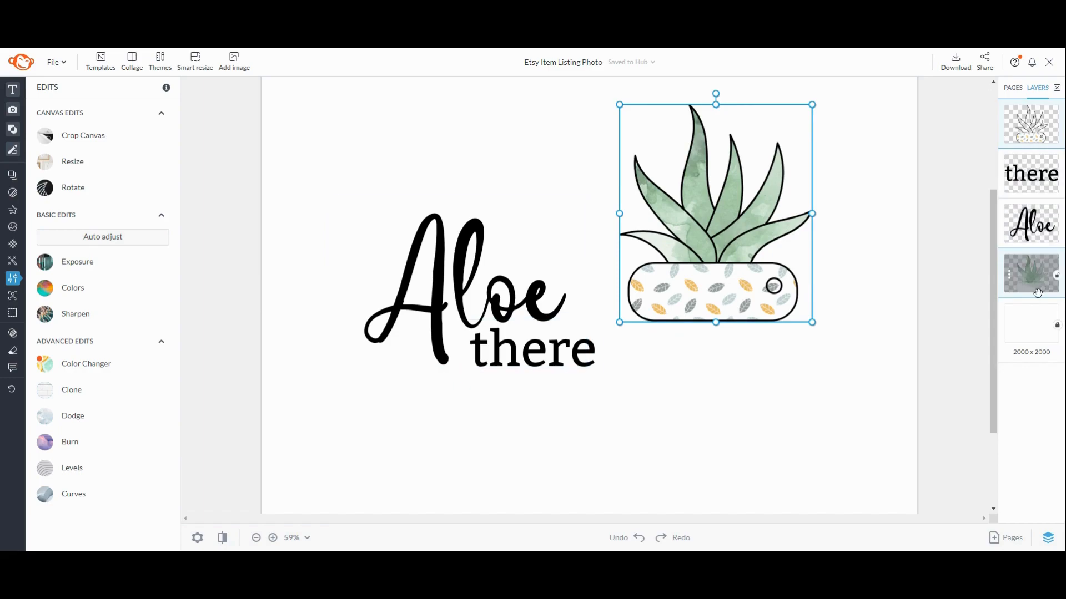
click(17, 176)
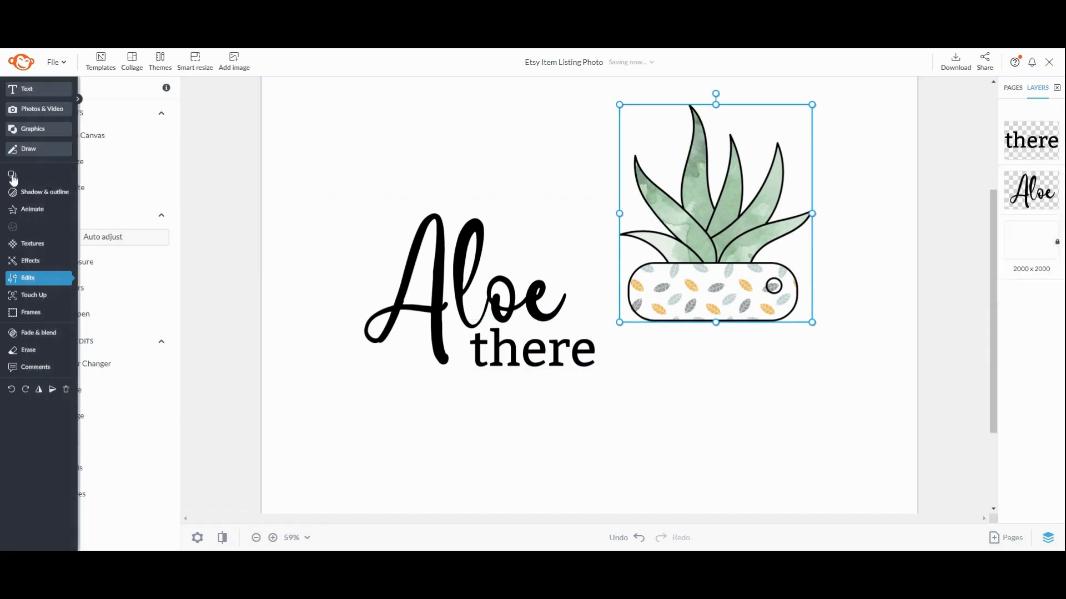
Move the plant group over the end of "there" and place its layer below both text layers
drag(723, 222, 743, 297)
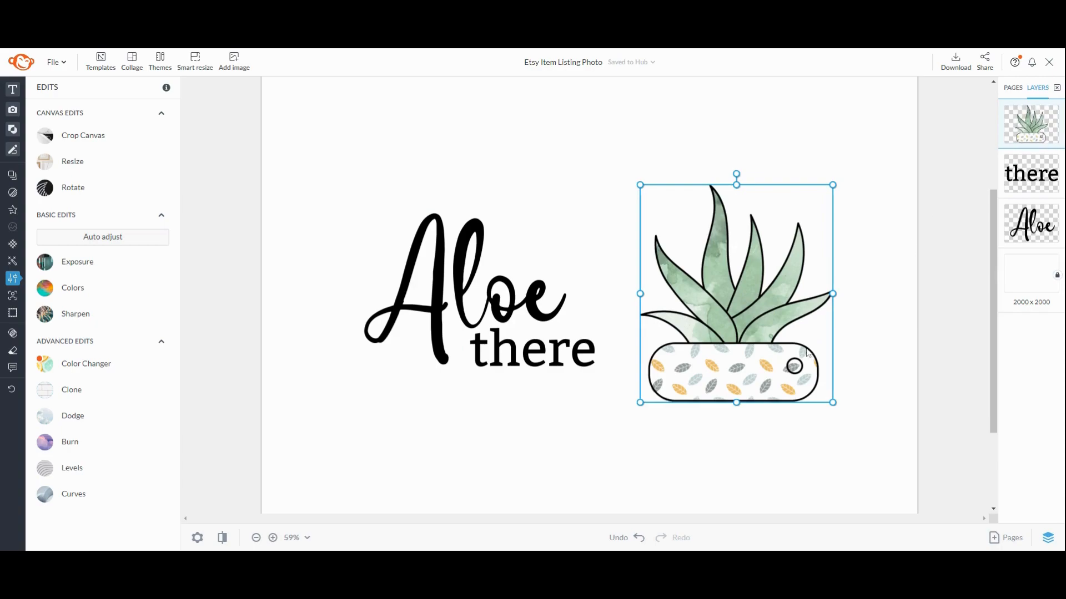
drag(725, 311, 642, 275)
drag(1031, 125, 1035, 228)
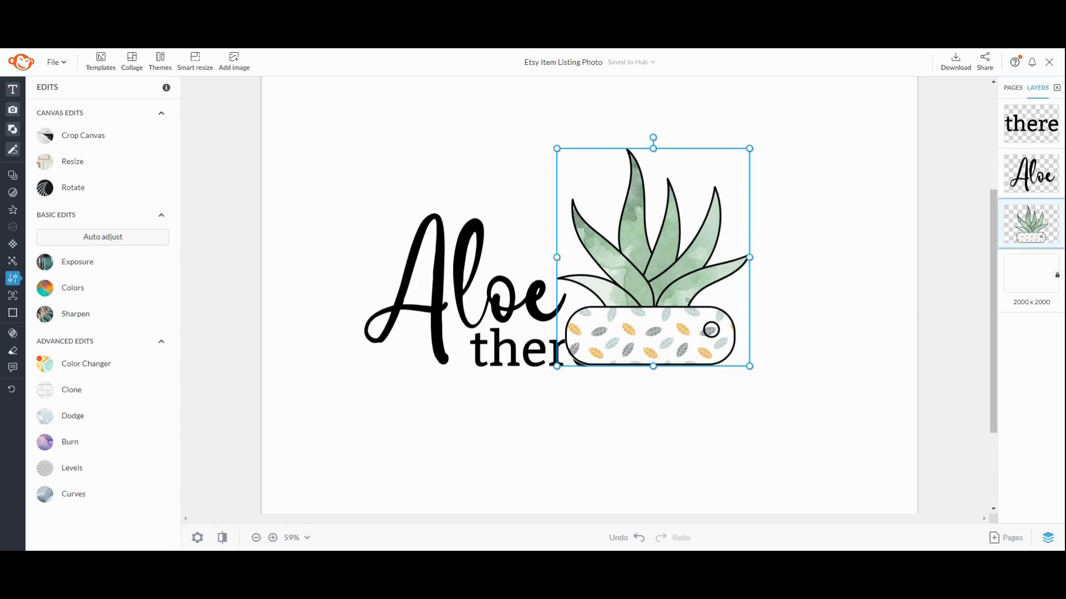
click(804, 108)
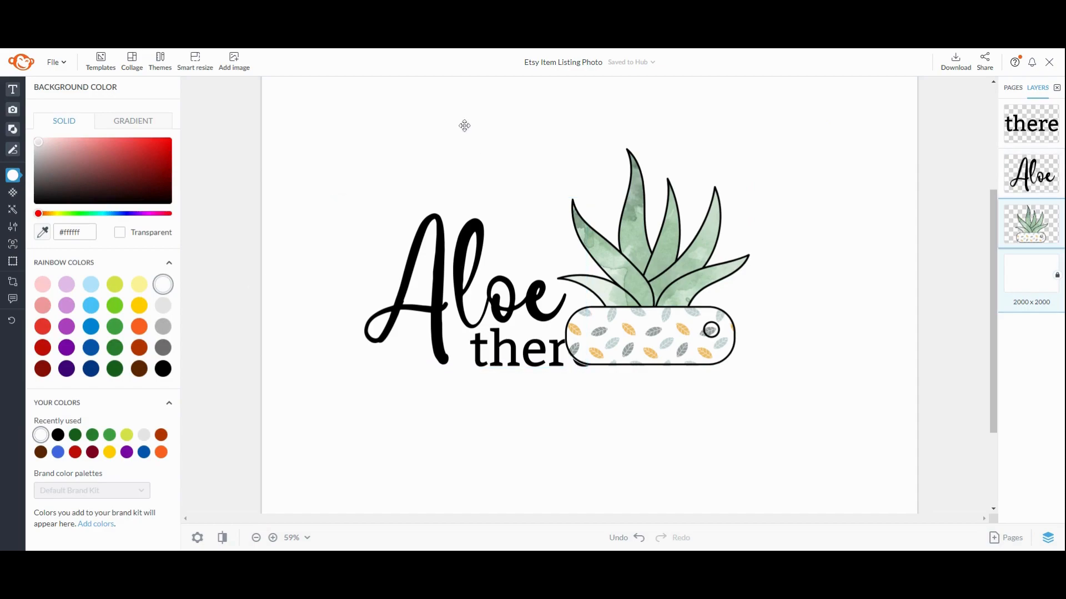
Shrink the plant group proportionally to fit beside the "Aloe" lettering, then deselect it
click(684, 265)
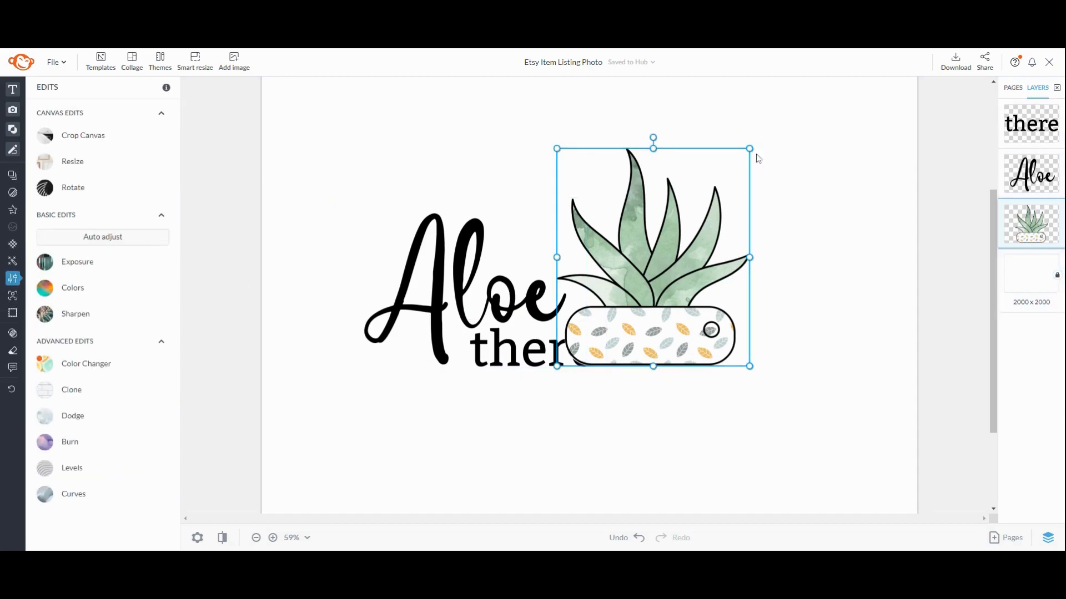
drag(749, 148, 726, 194)
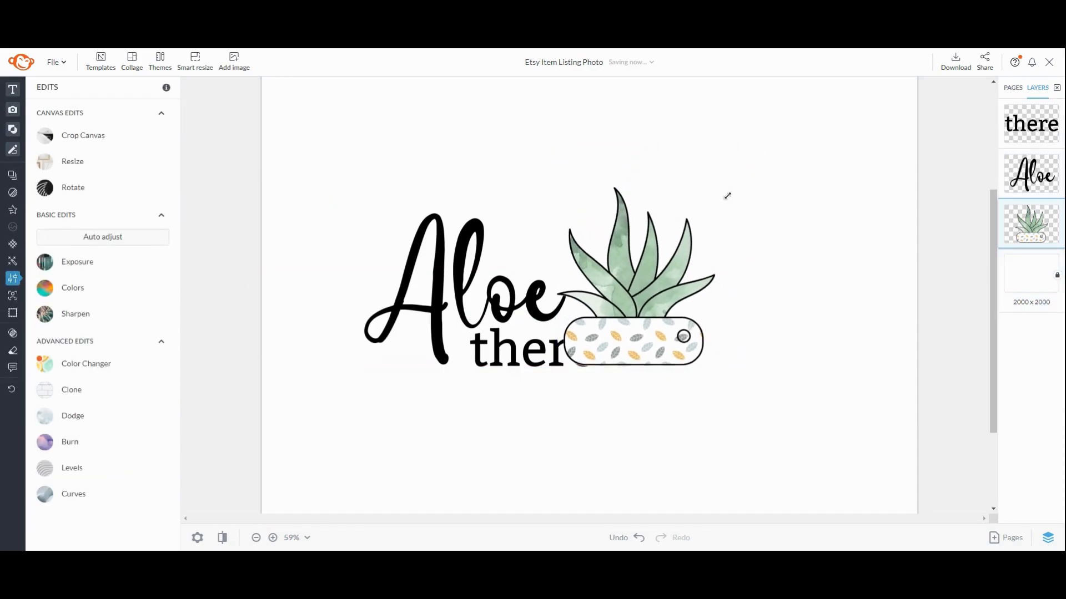
click(797, 280)
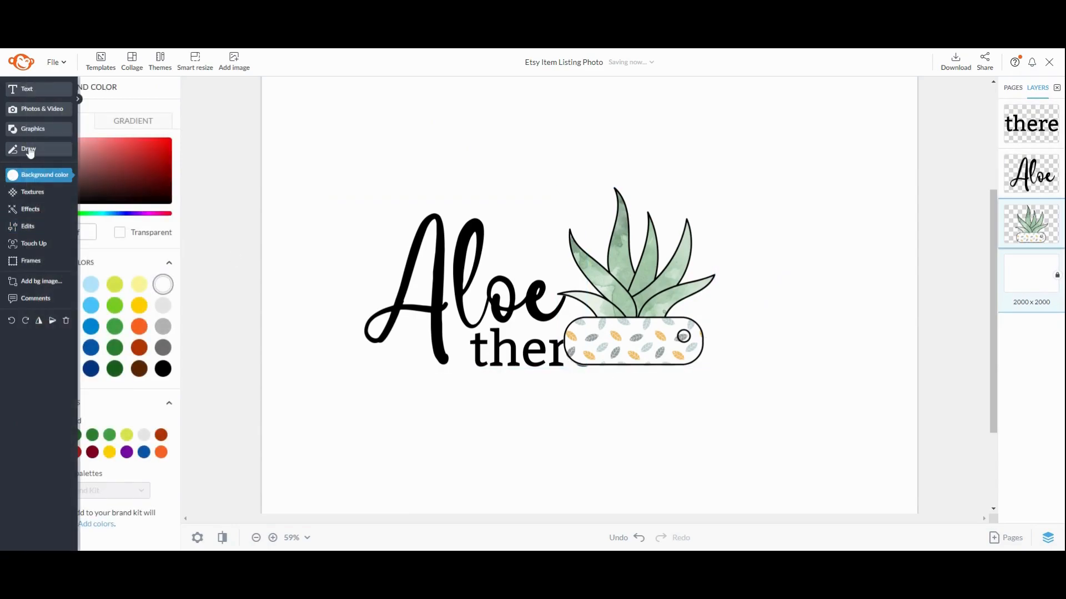
Add the light gray watercolor paint stroke from the Design graphics to the canvas
click(40, 139)
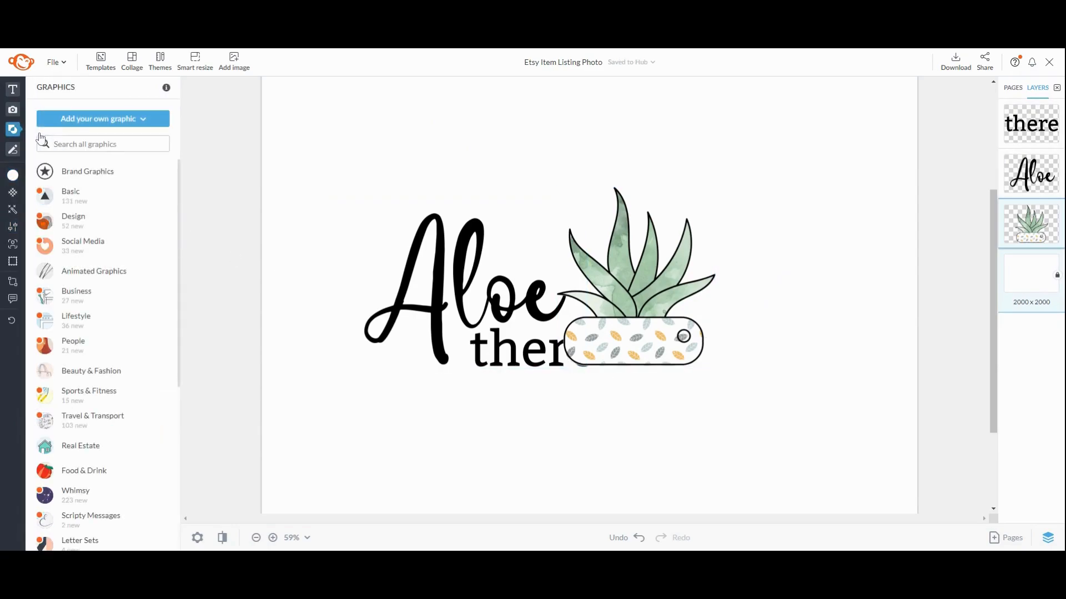
click(92, 233)
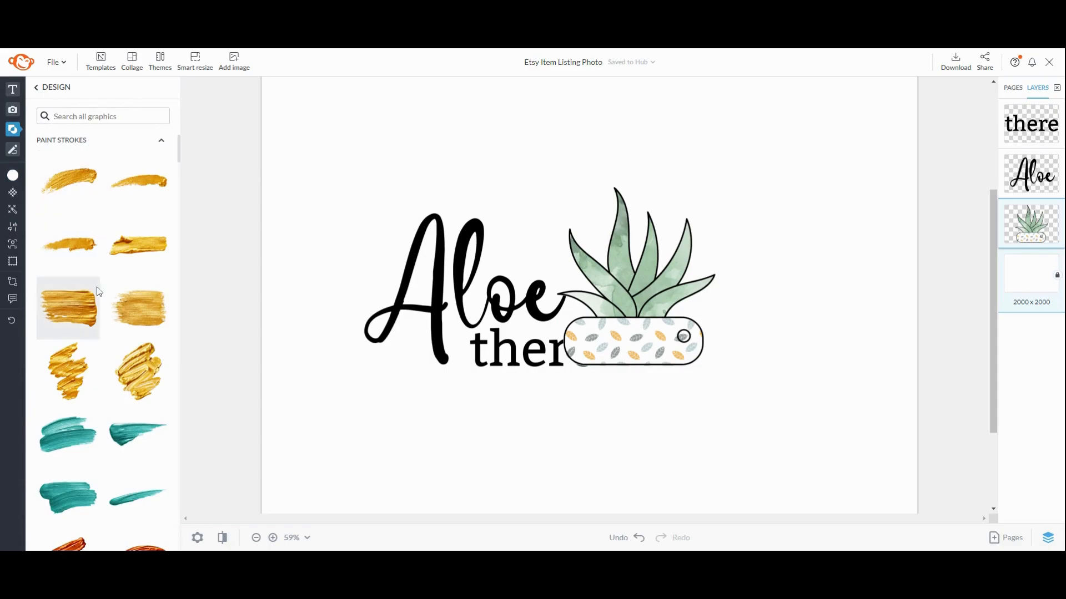
scroll(103, 299, down, 3)
scroll(111, 305, down, 10)
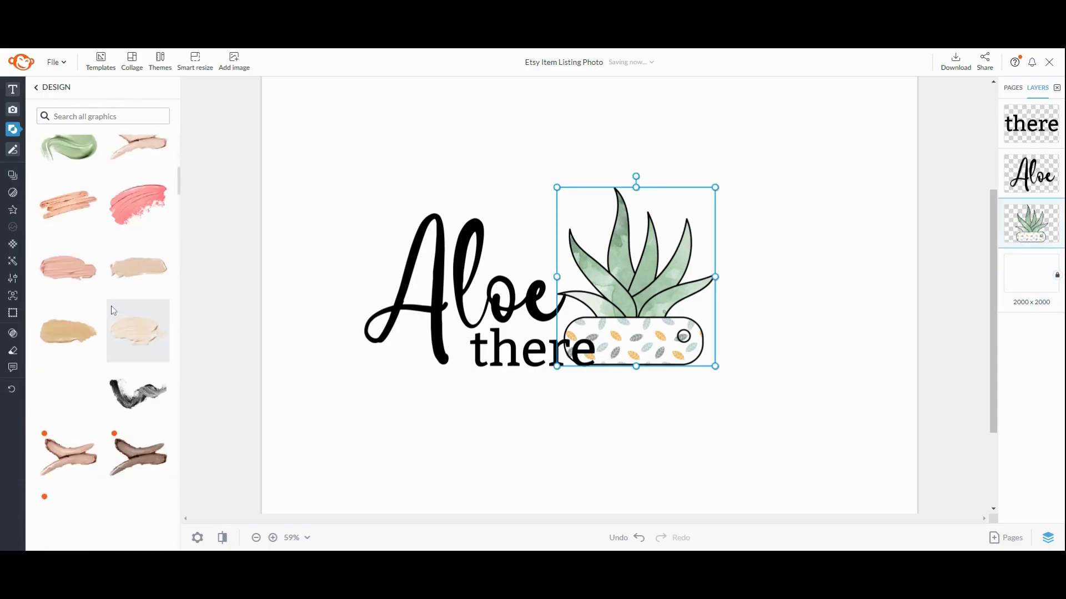
scroll(111, 309, down, 10)
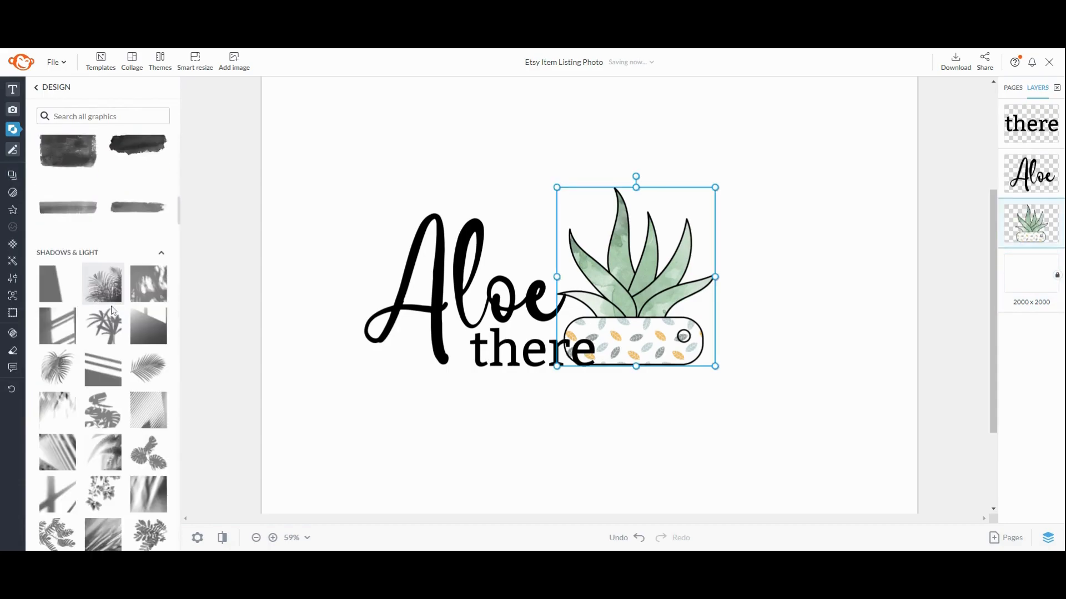
scroll(112, 310, up, 3)
click(65, 178)
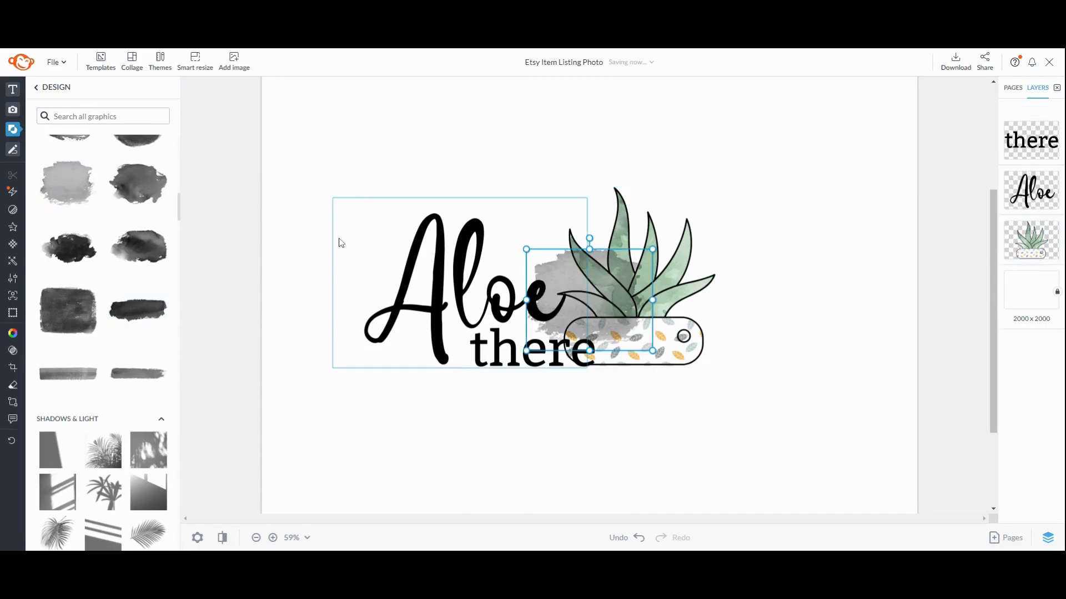
Enlarge and stretch the watercolor stroke into a wide shape spanning the text and the plant
drag(526, 351, 347, 431)
drag(530, 435, 525, 377)
drag(651, 308, 782, 308)
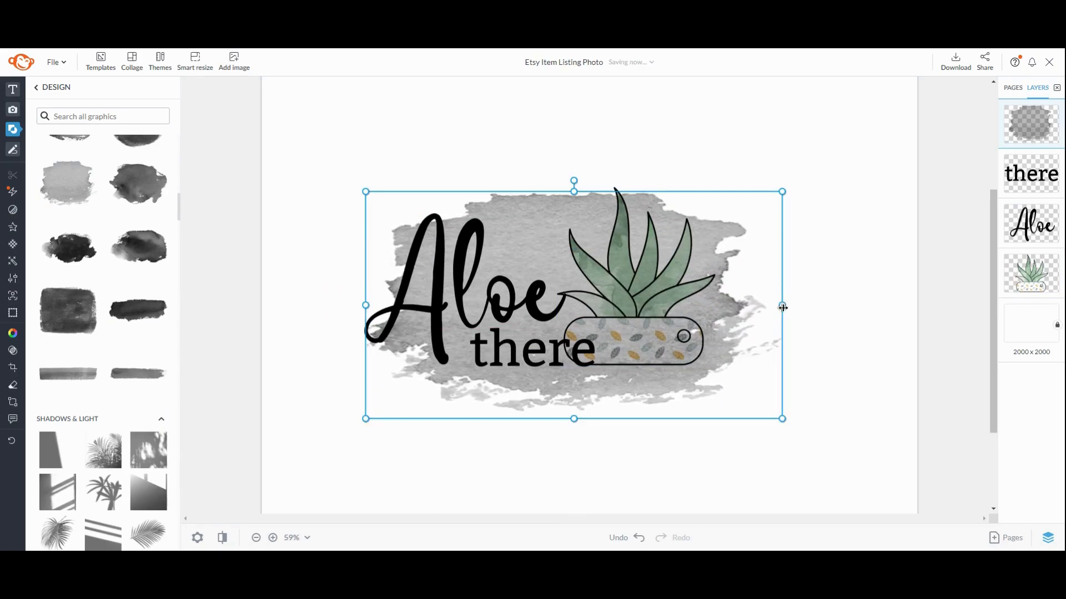
Tint the watercolor stroke yellow #ffce00 after trying light blue and orange, and move its layer behind the plant and text
click(12, 333)
click(91, 306)
click(91, 285)
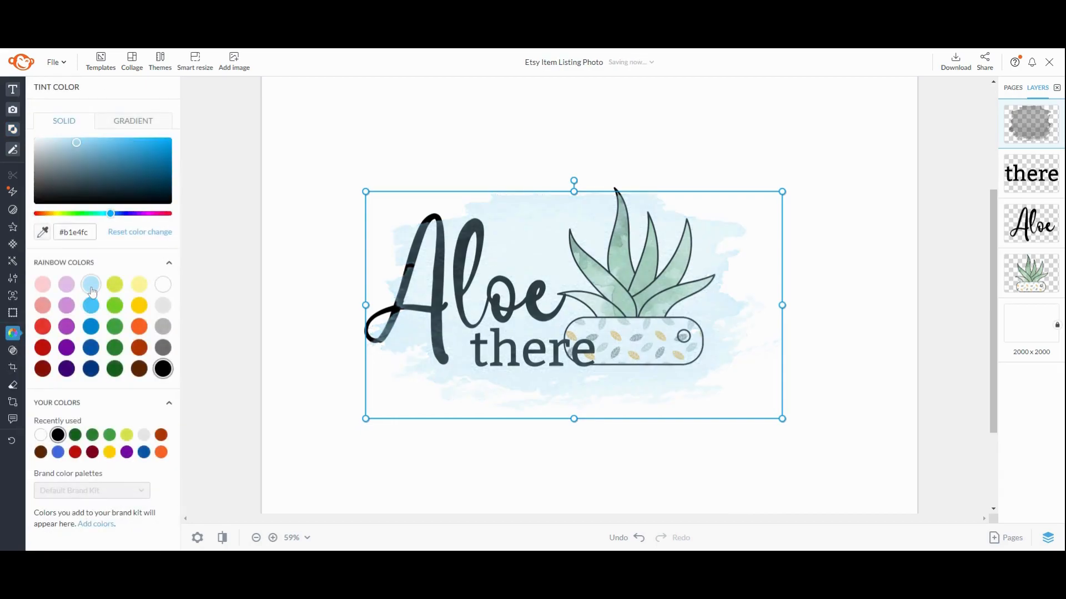
click(161, 453)
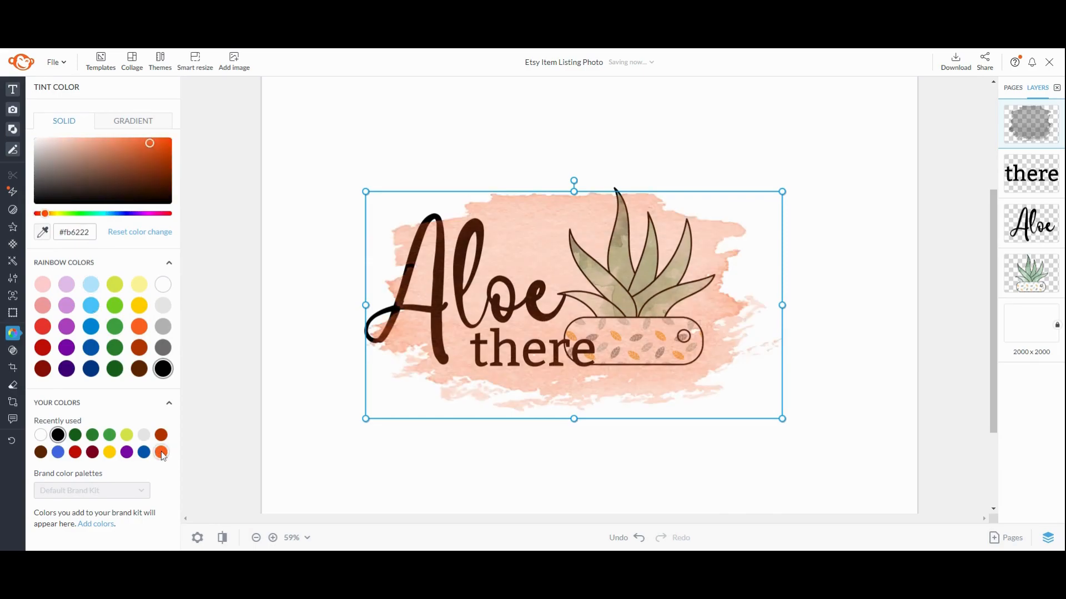
click(109, 452)
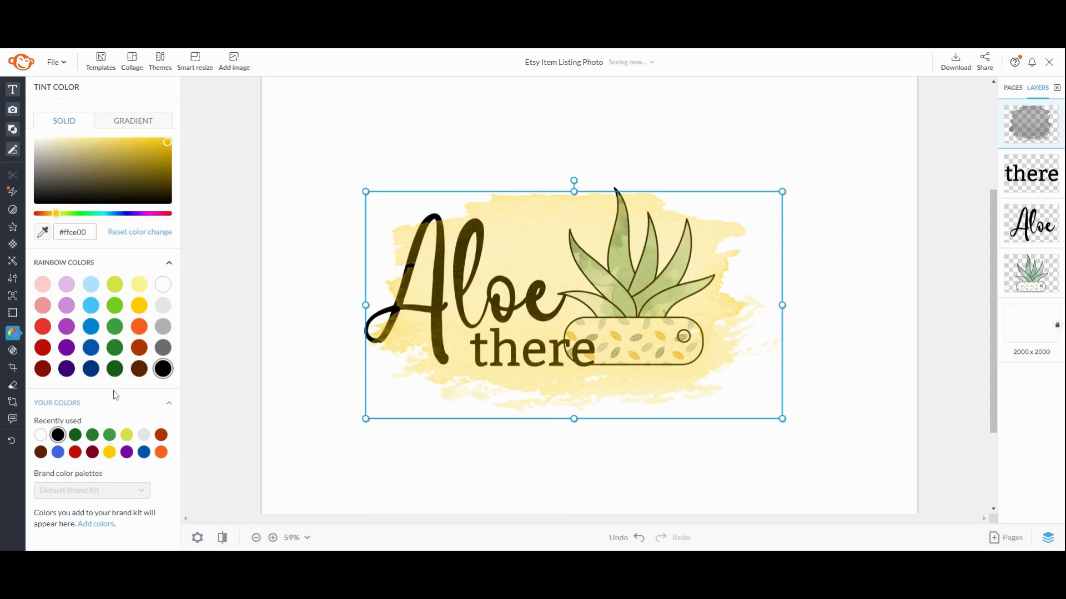
click(139, 311)
mouse_move(1026, 119)
mouse_down()
mouse_move(1030, 272)
mouse_move(880, 279)
mouse_up()
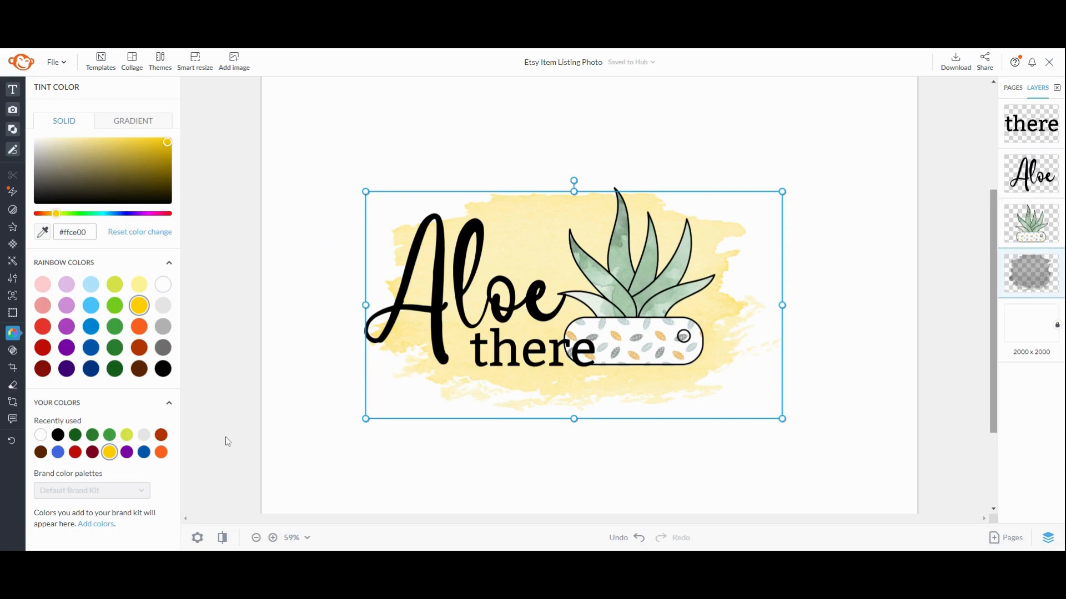
Try shifting the watercolor stroke's tint slightly toward orange, using #ffb600 and #ffc300
click(126, 452)
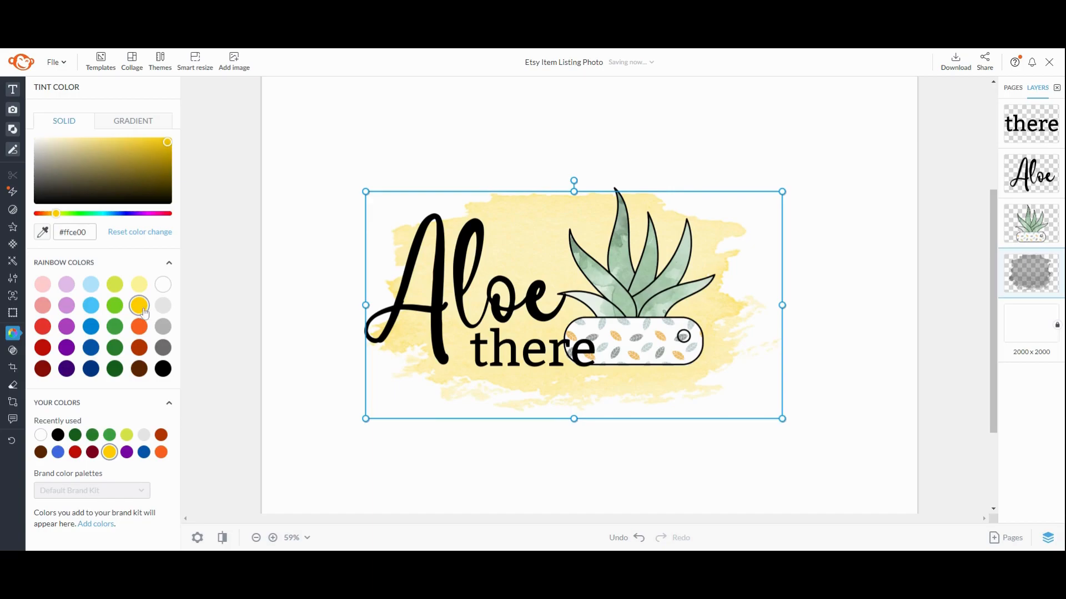
click(54, 214)
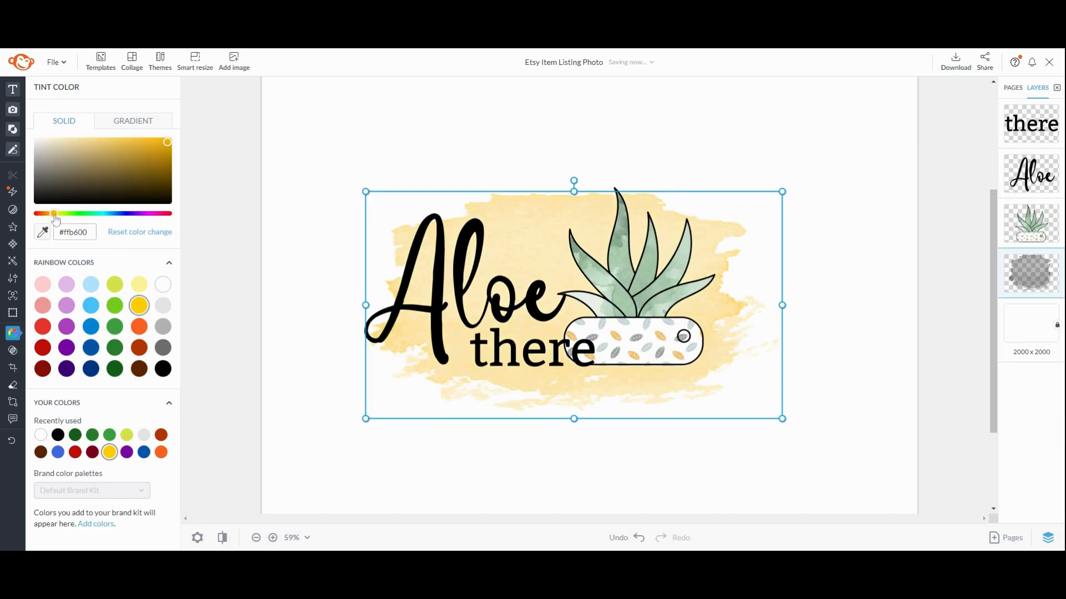
drag(55, 219, 57, 220)
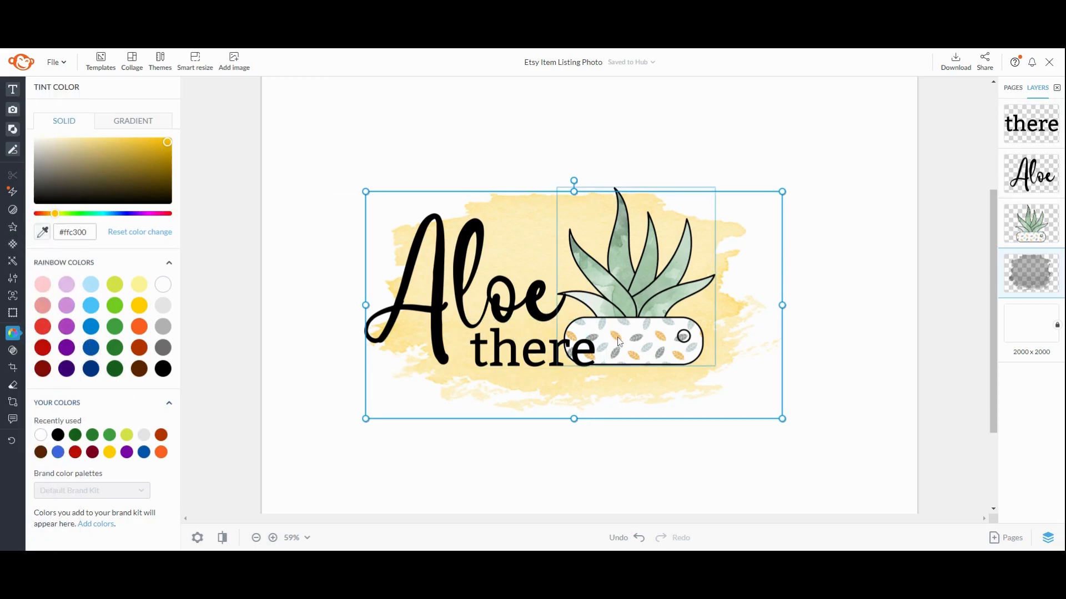
Tint the watercolor stroke with a color sampled from an orange leaf on the pot, then deselect it
click(42, 232)
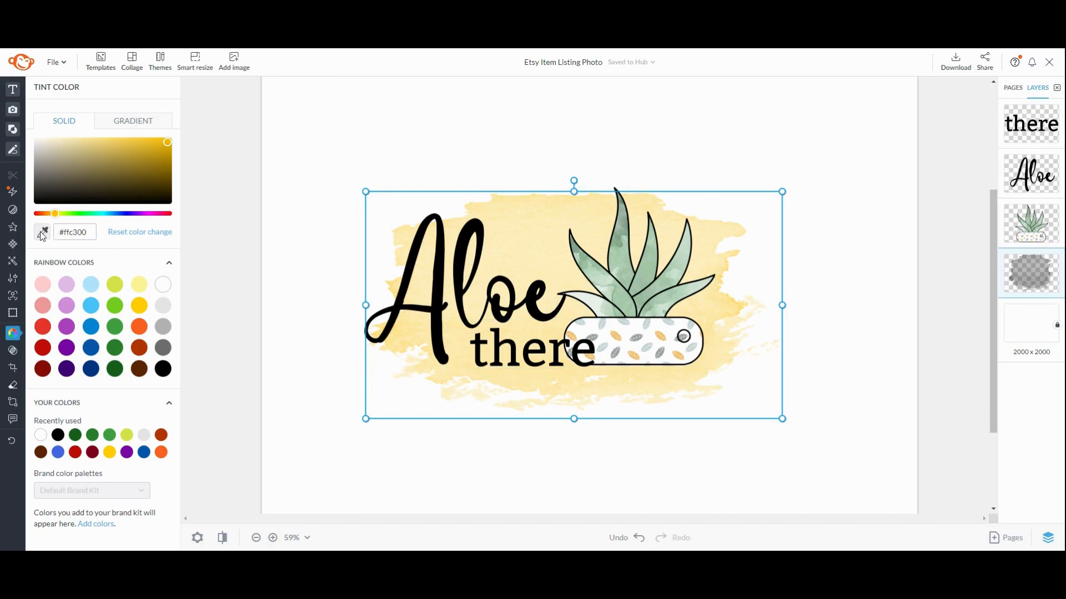
click(620, 332)
click(621, 329)
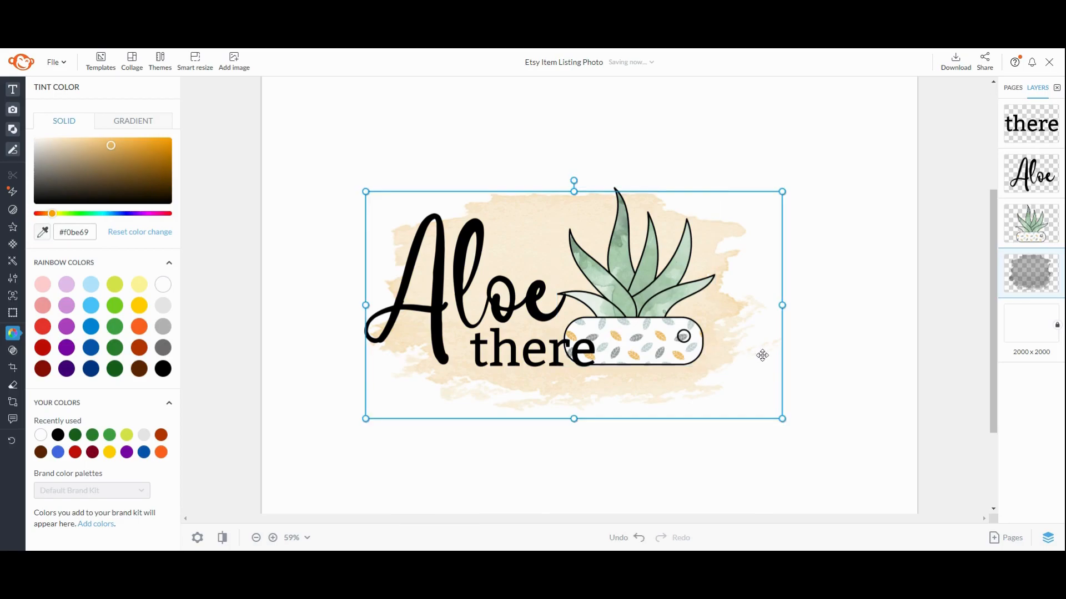
click(868, 156)
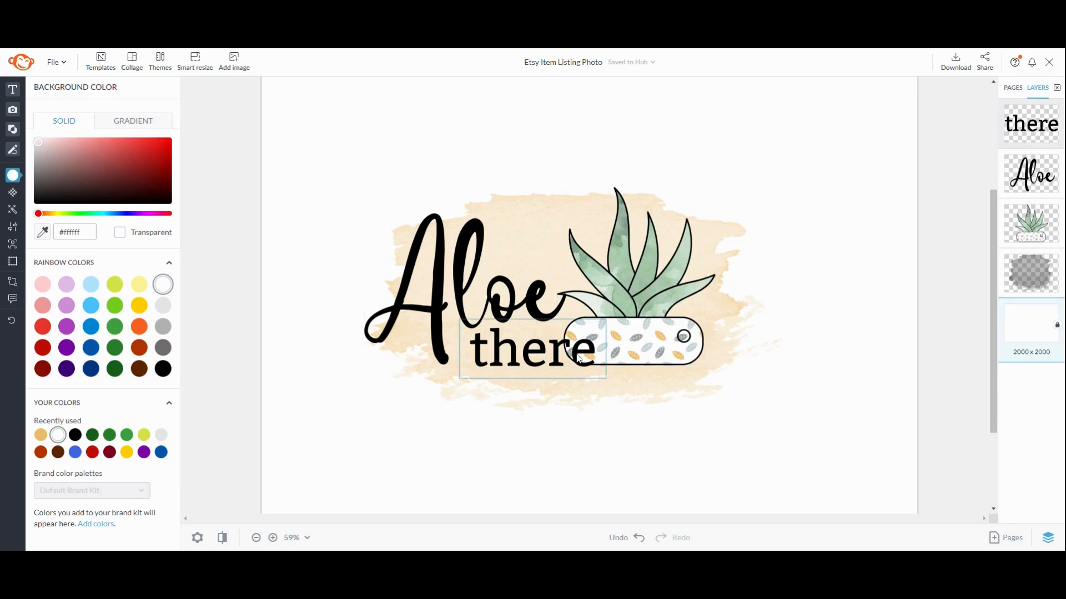
Add a white outline to the "Aloe" text
click(540, 315)
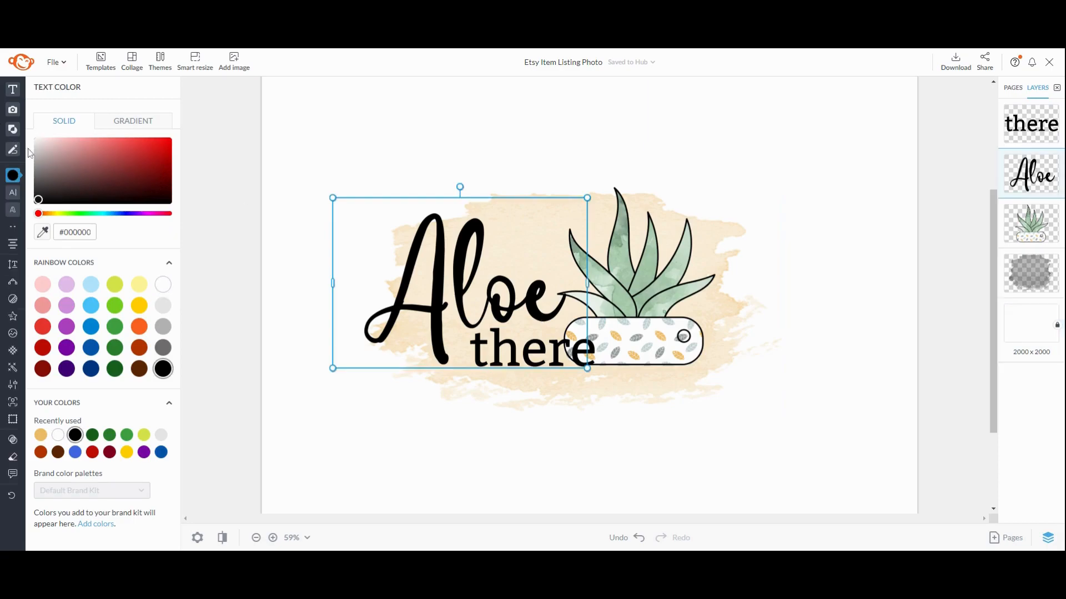
click(13, 192)
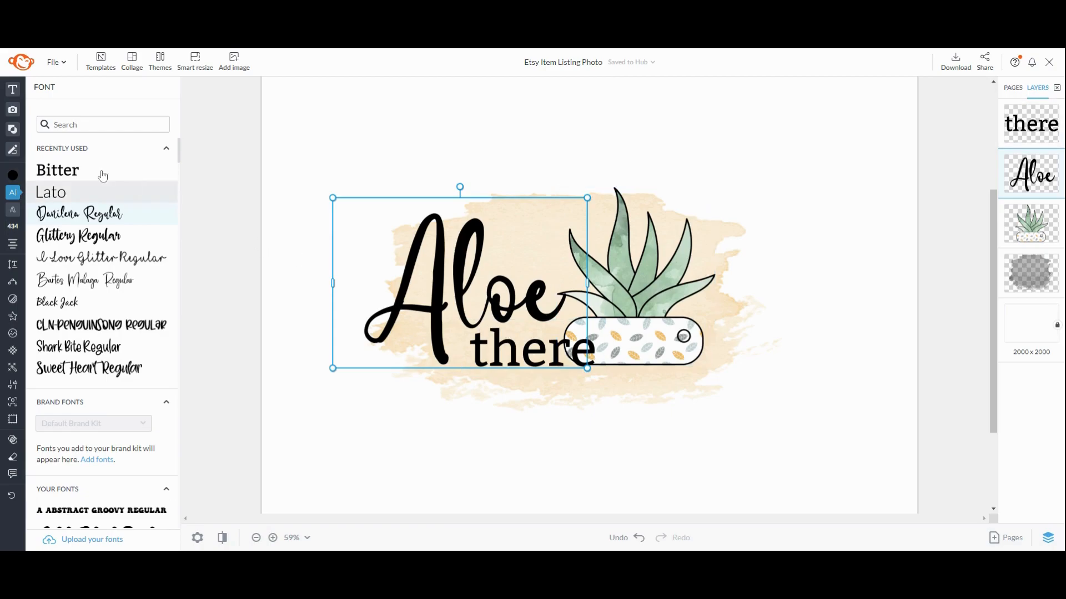
mouse_move(17, 121)
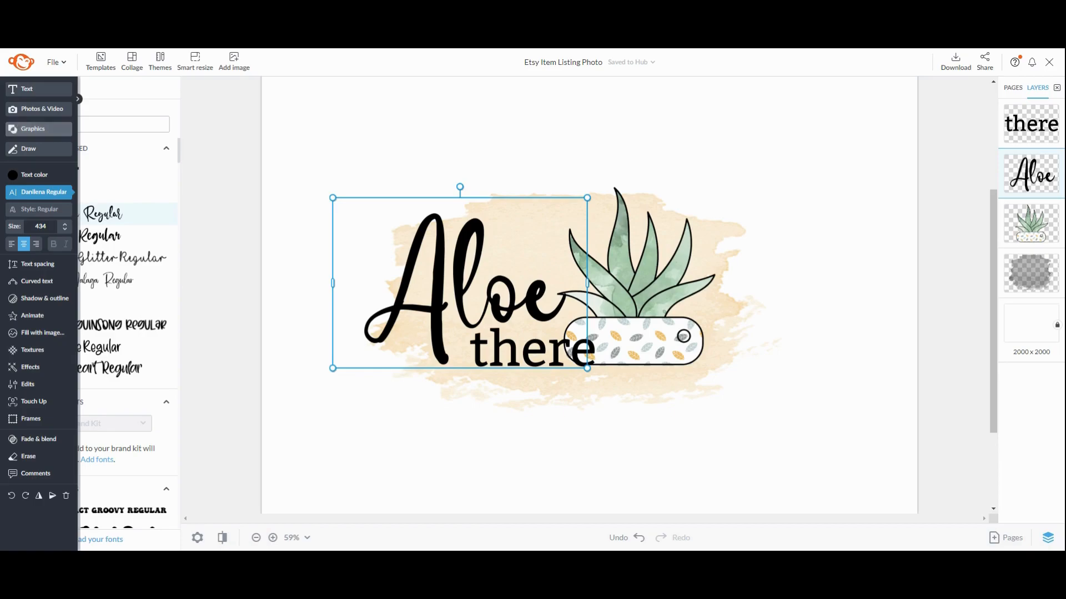
click(45, 301)
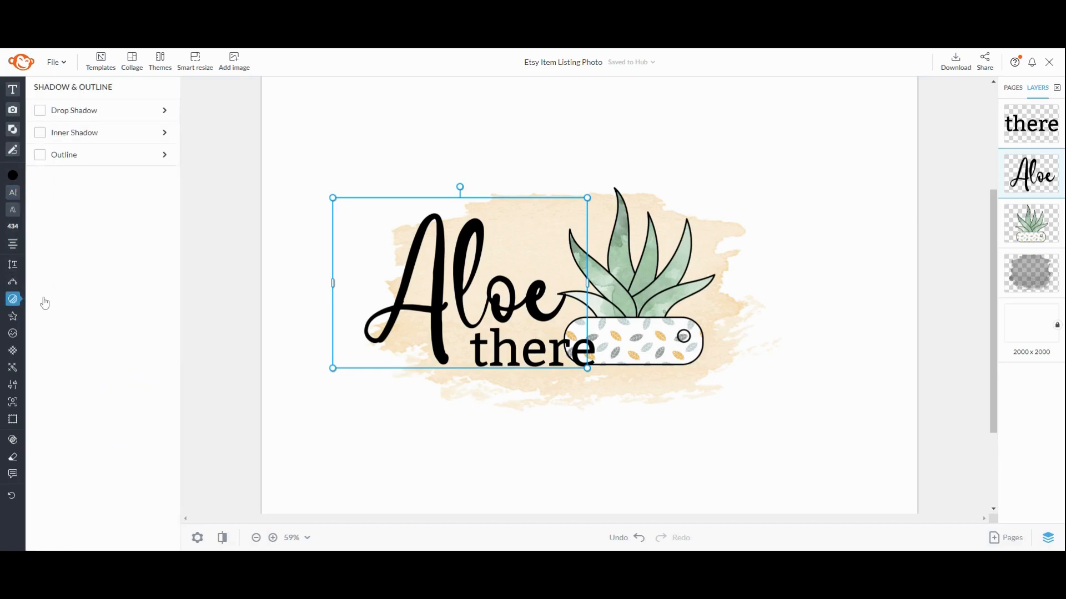
click(40, 154)
click(42, 182)
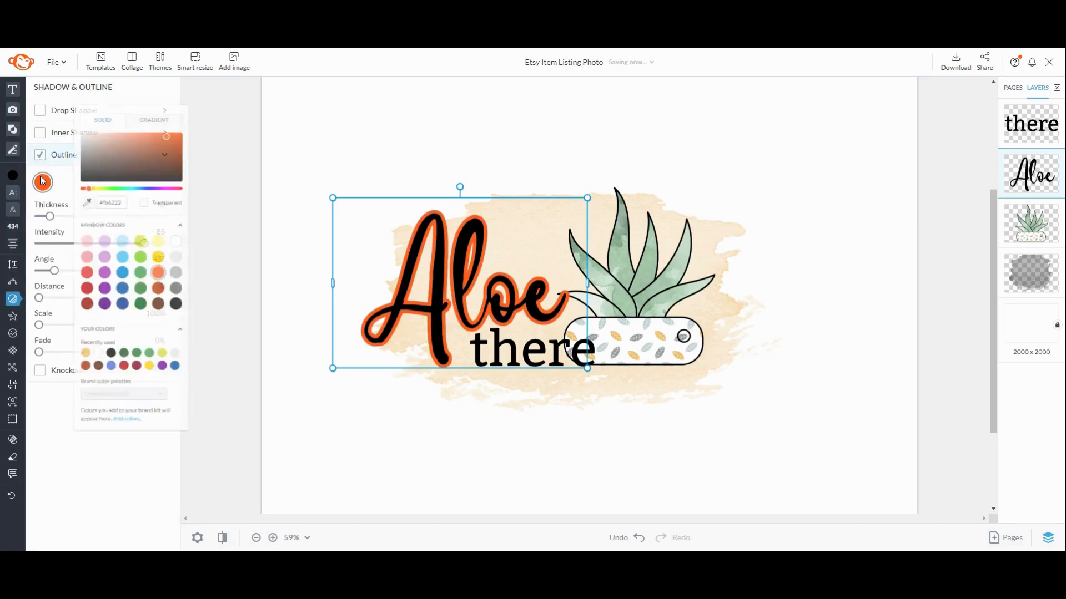
click(194, 289)
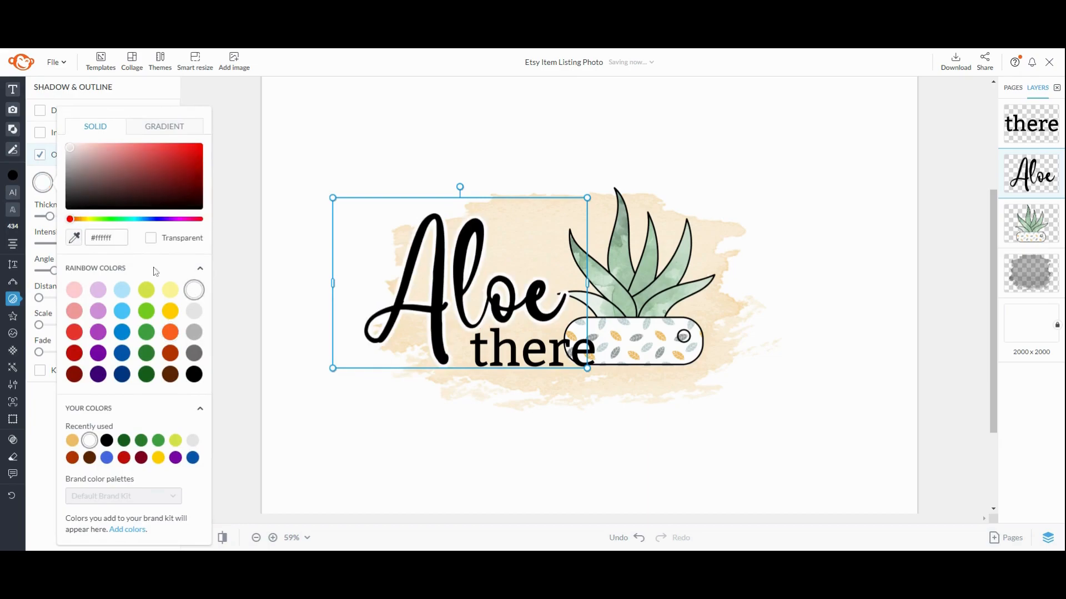
click(45, 205)
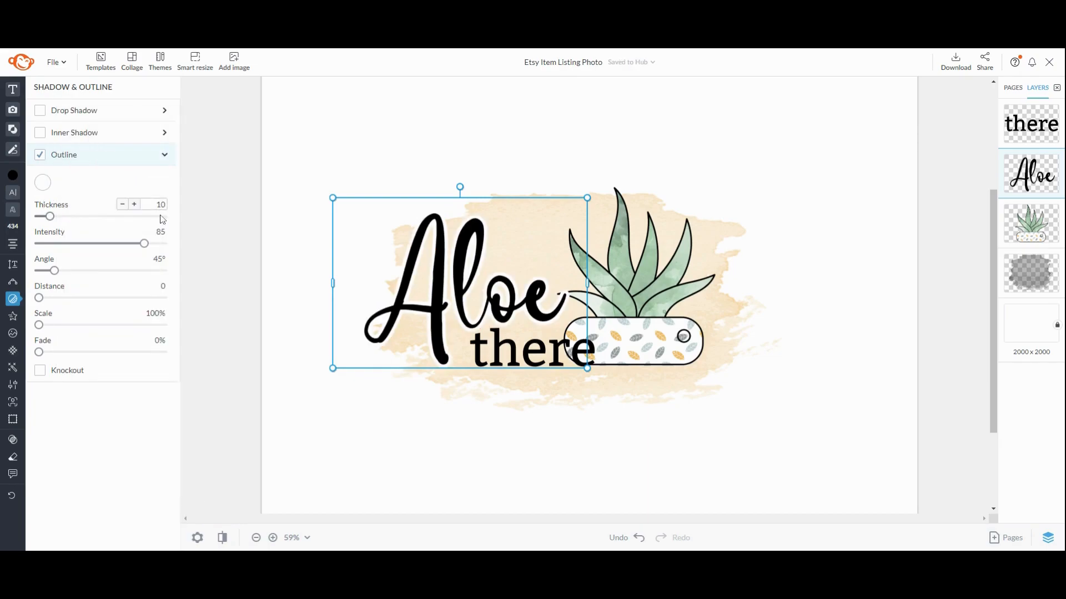
Reduce the outline thickness of the "Aloe" text to 2
click(123, 205)
click(124, 206)
click(124, 206)
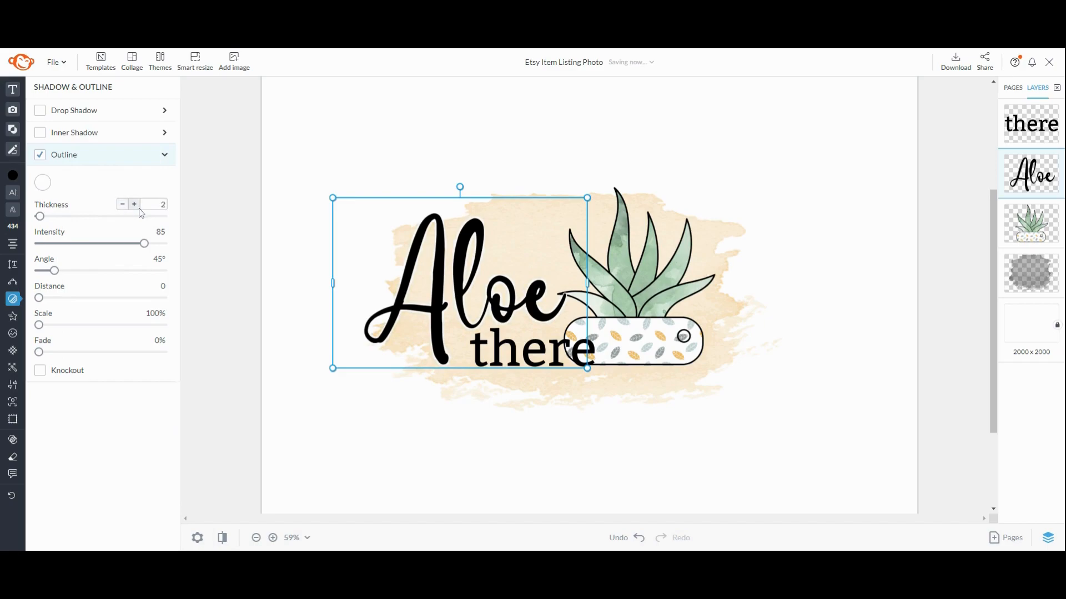
Add a white outline to the "there" text, reduce its thickness to 4, and deselect the text
click(504, 362)
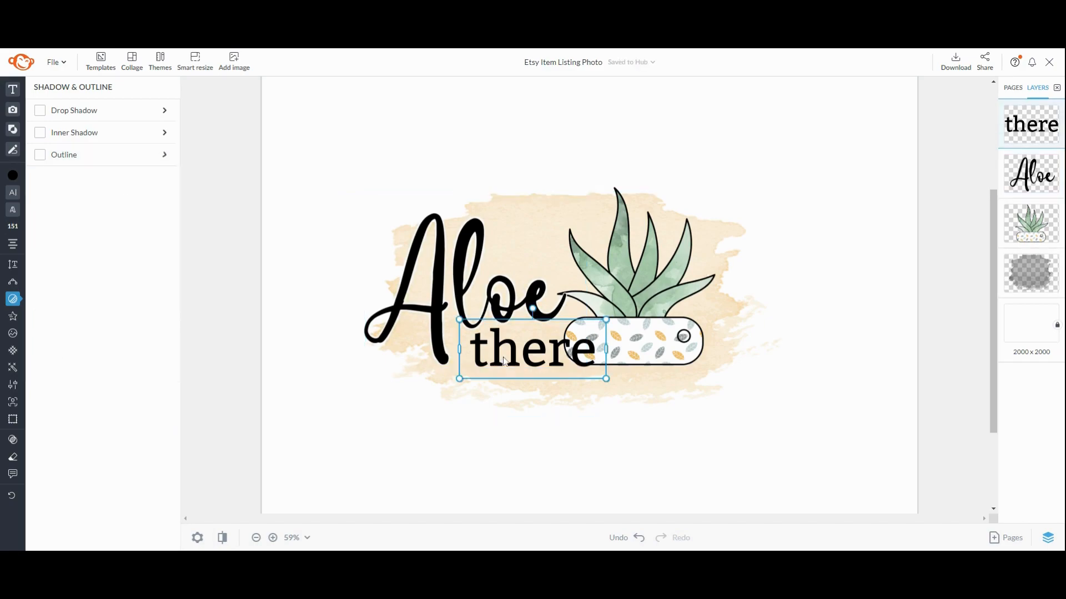
click(40, 155)
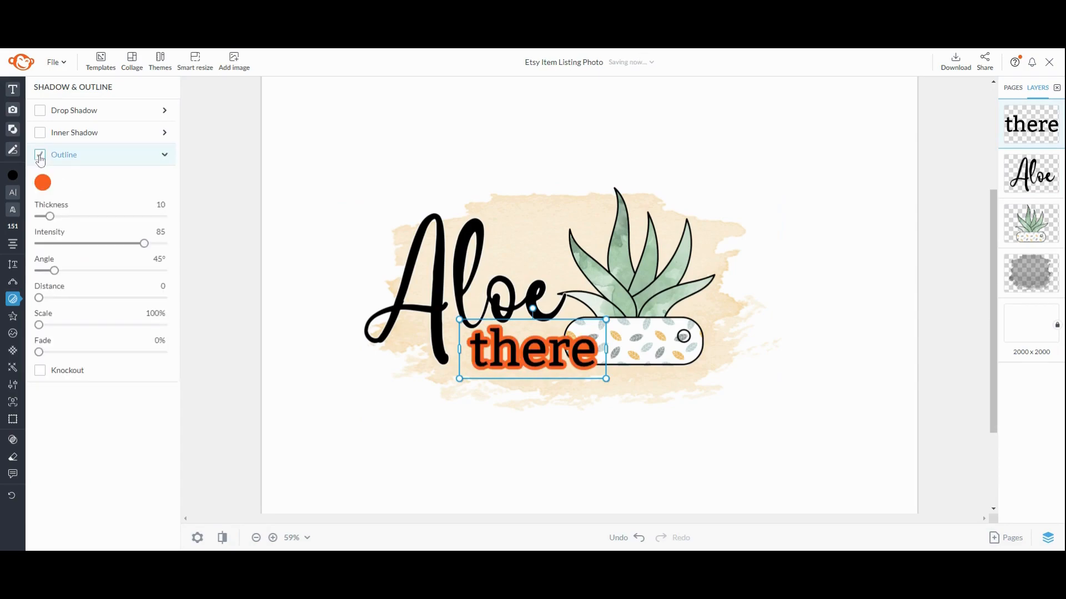
click(43, 182)
click(194, 289)
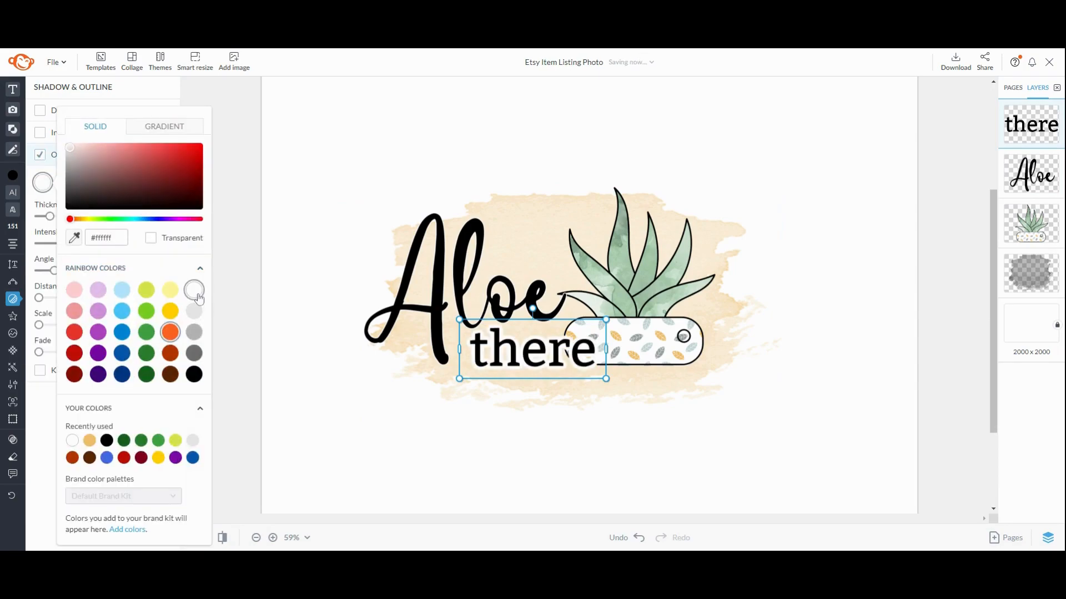
click(226, 152)
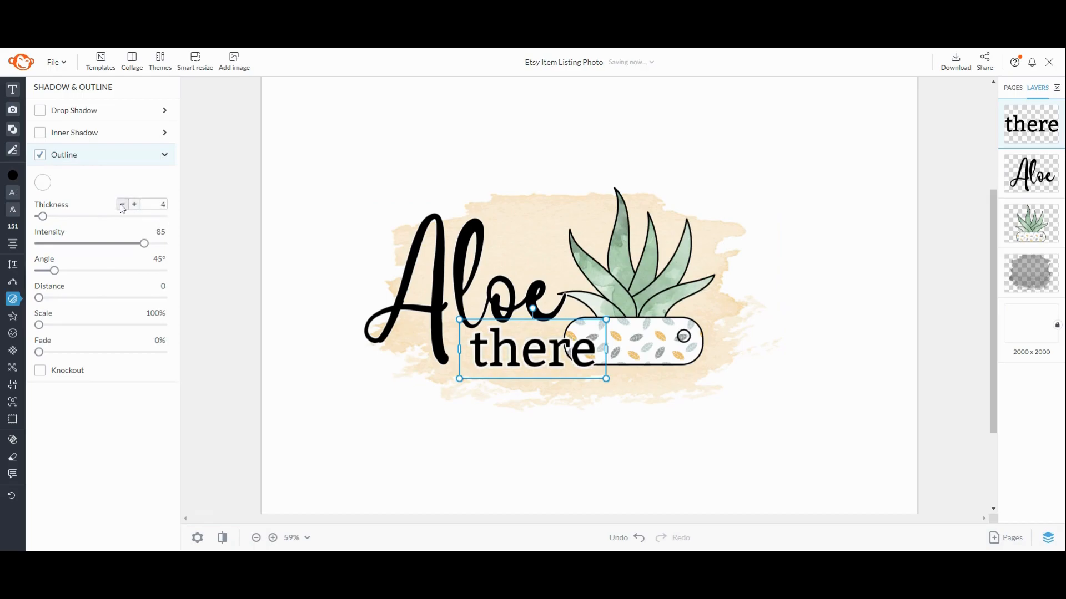
click(224, 227)
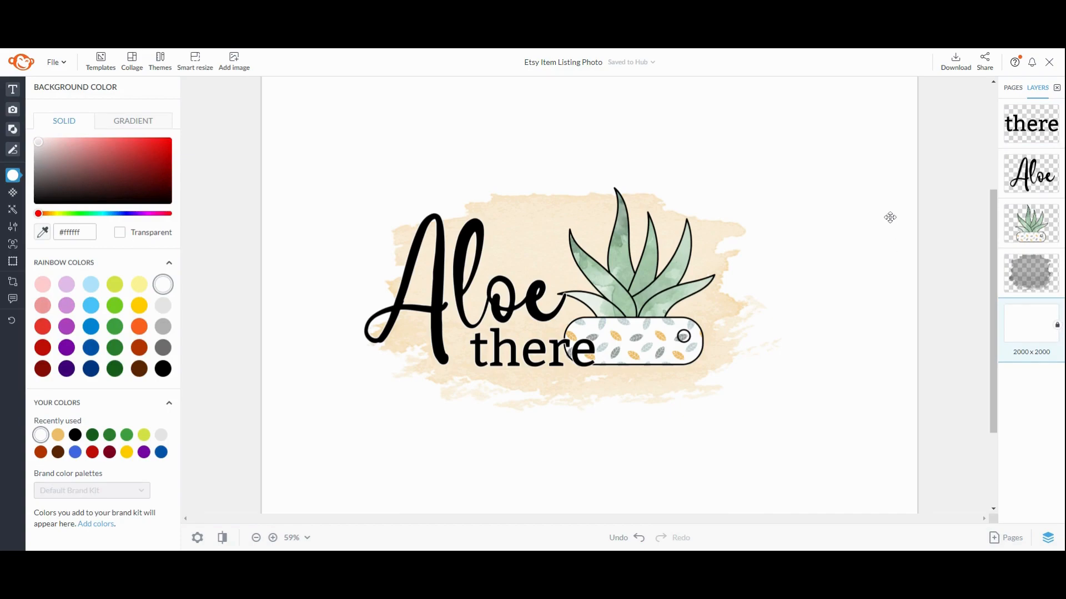
Search the Basic graphics for "heart"
click(686, 343)
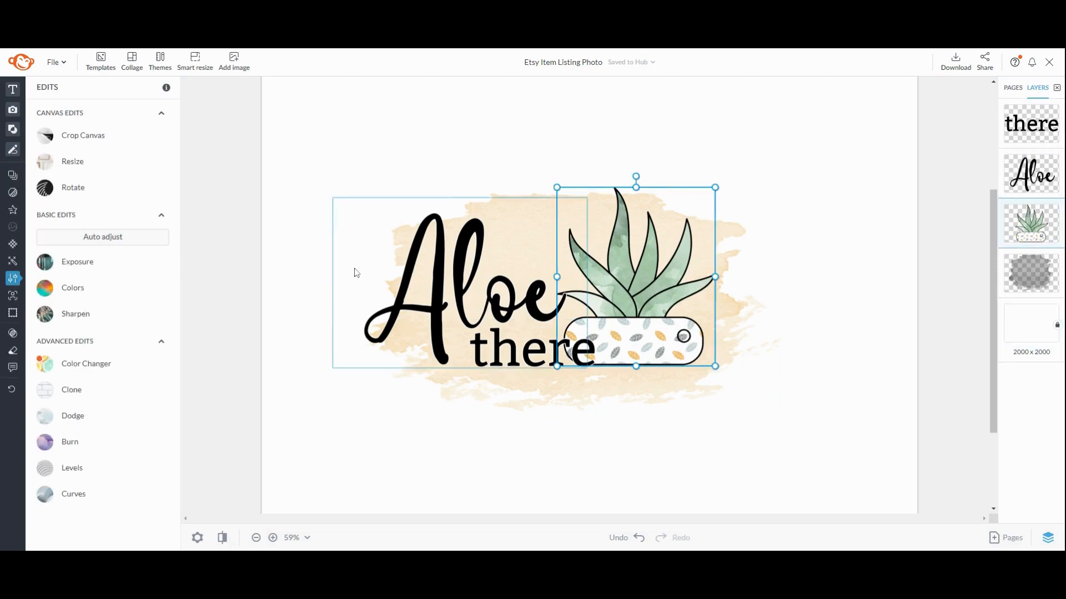
mouse_move(21, 190)
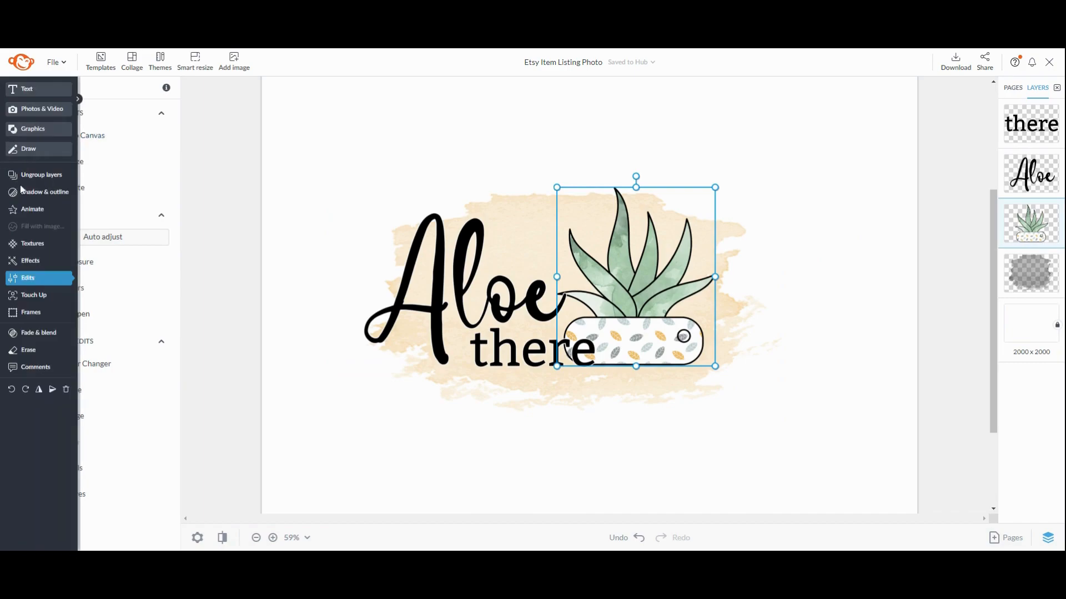
click(44, 135)
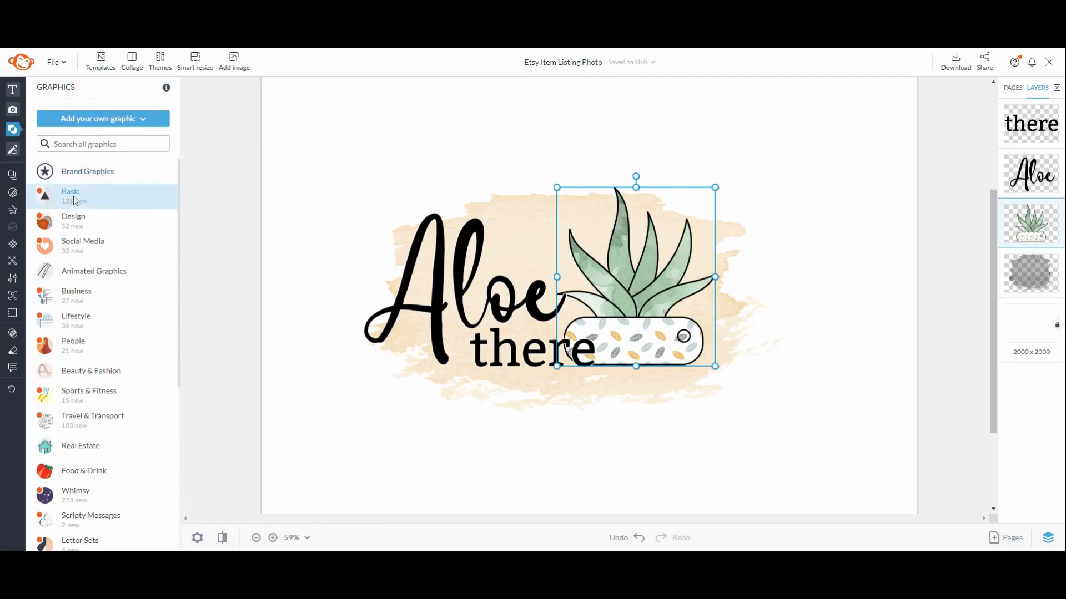
click(75, 201)
click(86, 117)
text(heart)
key(Return)
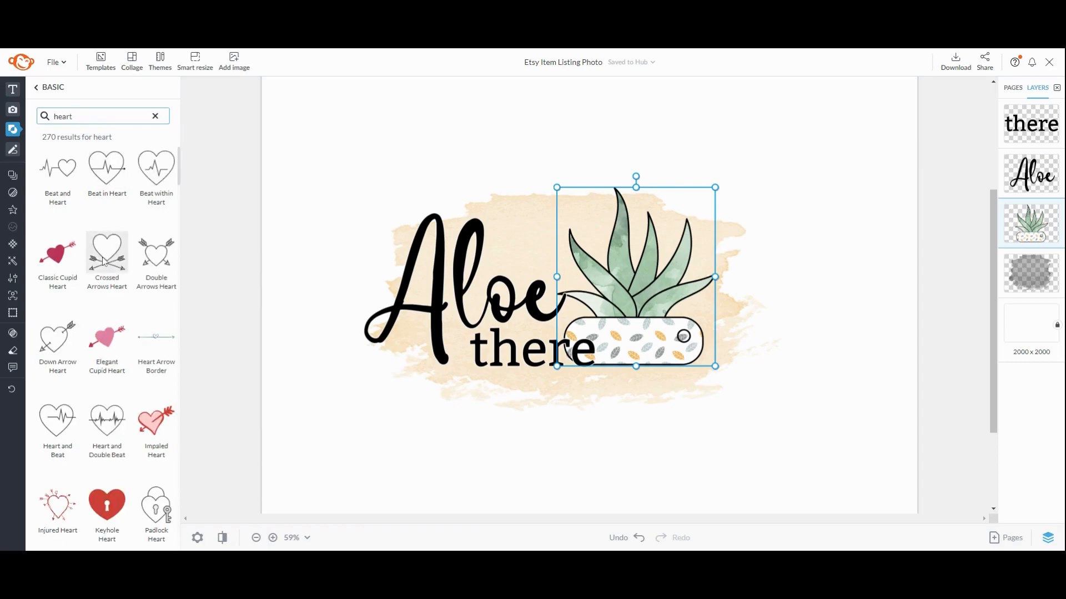
Add the outlined Classic Heart graphic and place it over the small circle on the pot
scroll(111, 277, down, 7)
scroll(123, 300, down, 5)
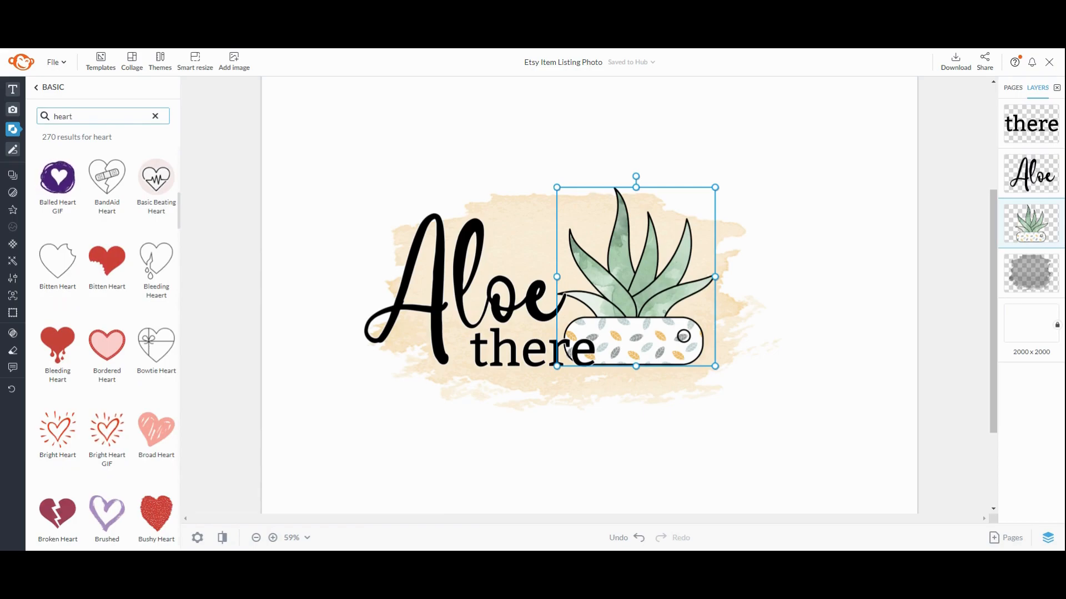
scroll(123, 301, down, 2)
scroll(123, 301, down, 3)
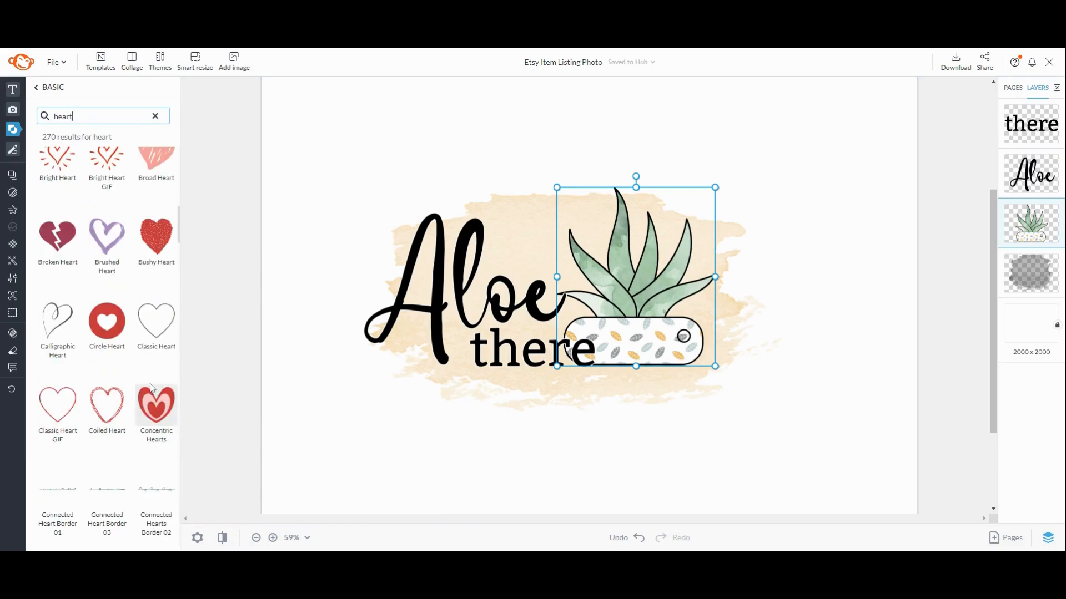
click(156, 320)
drag(652, 240, 683, 336)
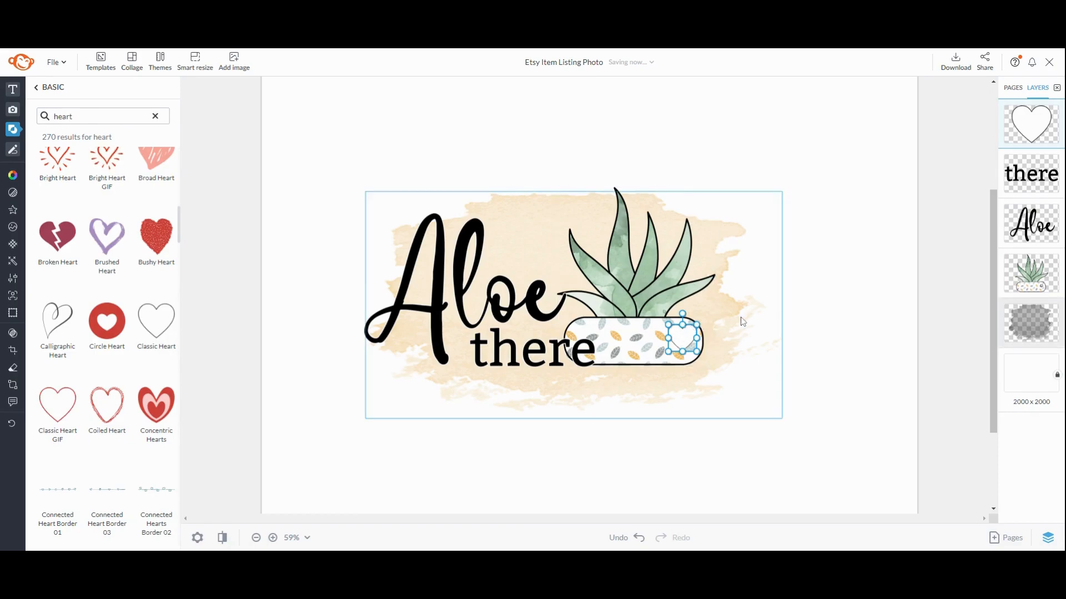
Tilt the heart slightly clockwise and fill it with gray #a8aeae sampled from a leaf on the pot
drag(683, 314, 686, 341)
click(42, 181)
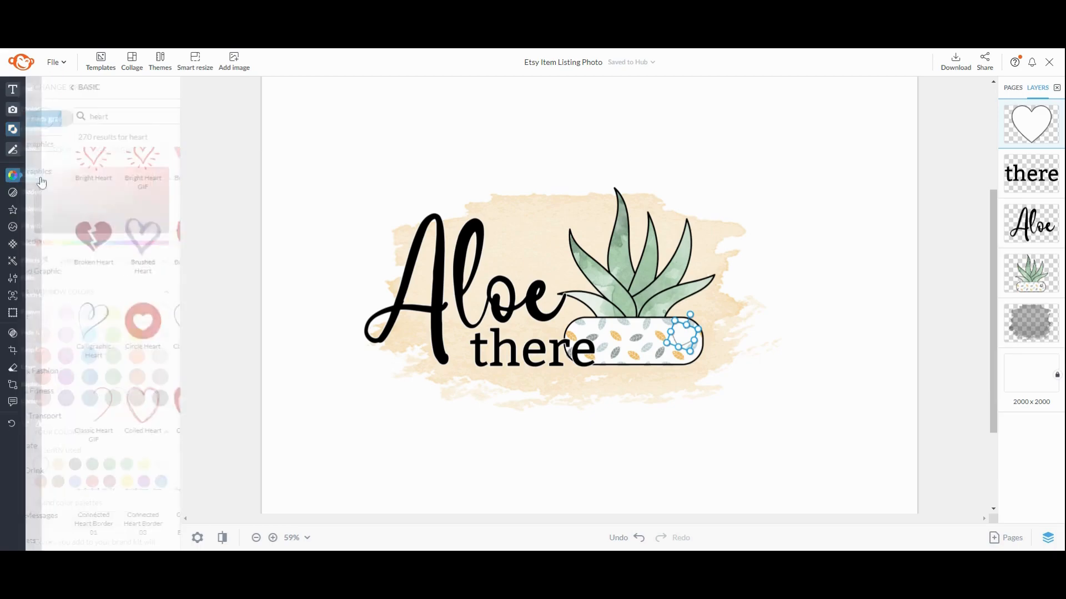
click(43, 262)
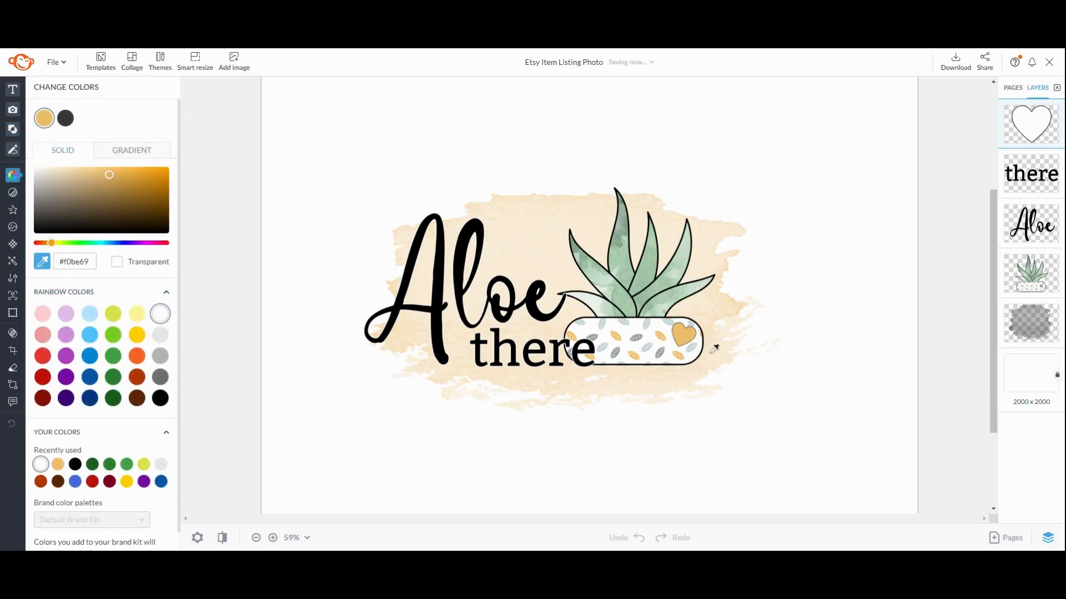
click(642, 333)
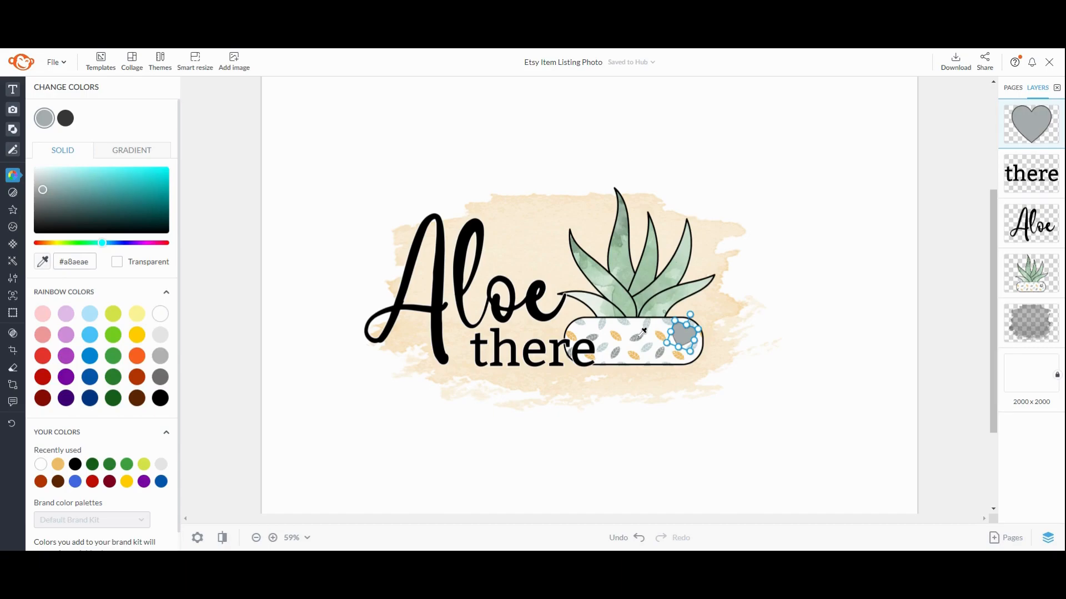
click(797, 165)
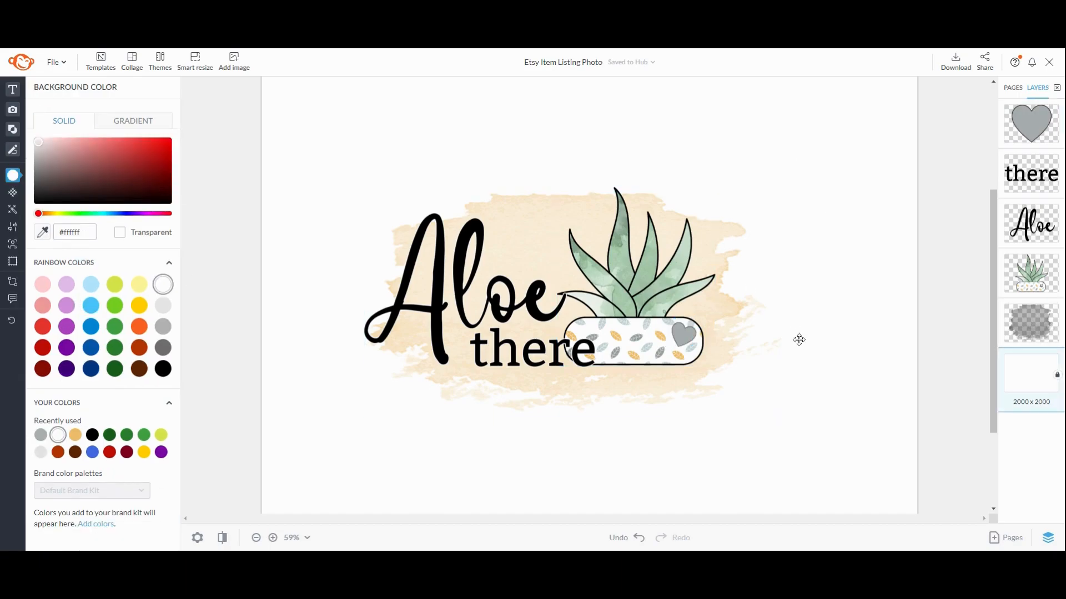
Shrink the heart slightly and nudge it left and upward over the circle on the pot
click(686, 336)
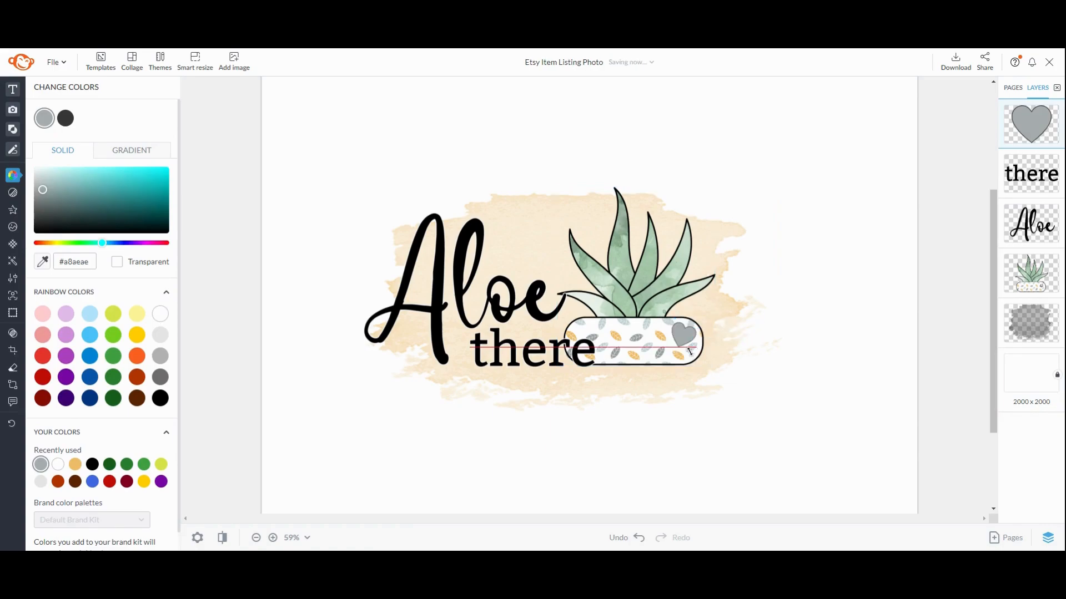
drag(690, 349, 682, 336)
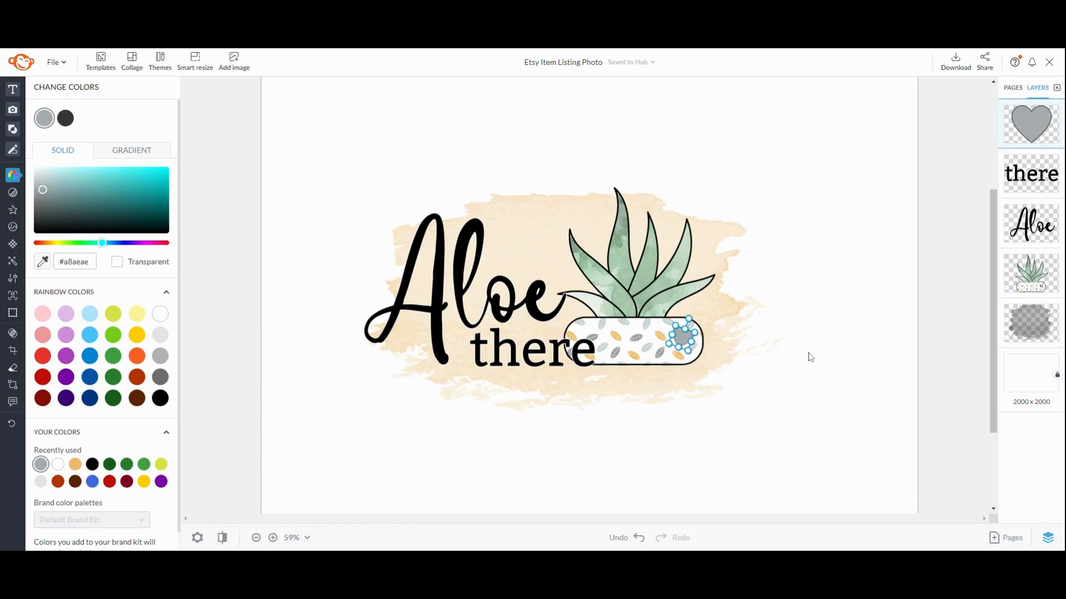
key(Left)
key(Left)
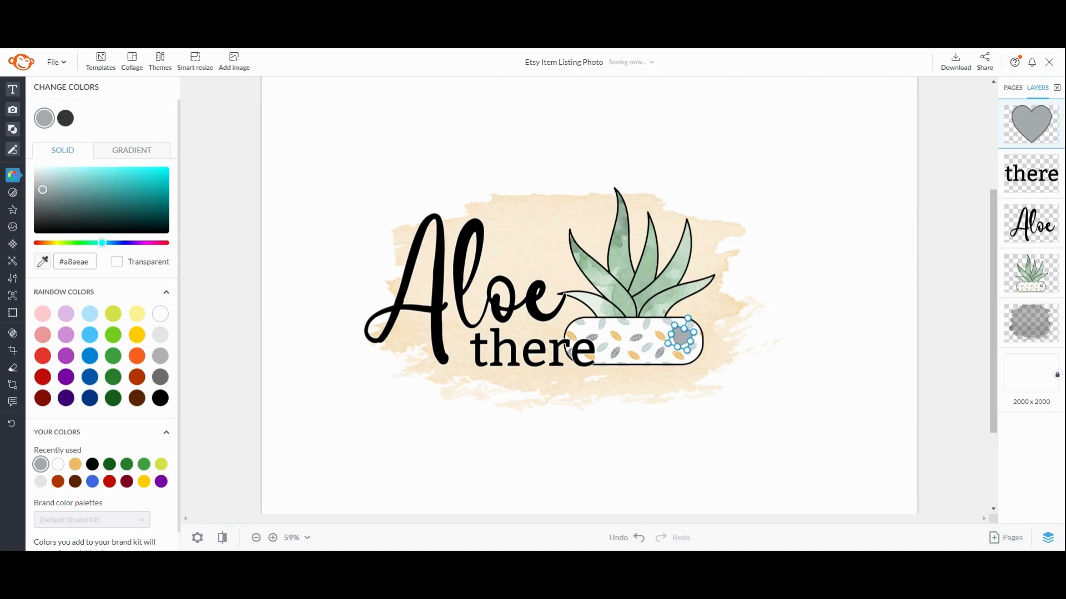
key(Up)
click(528, 219)
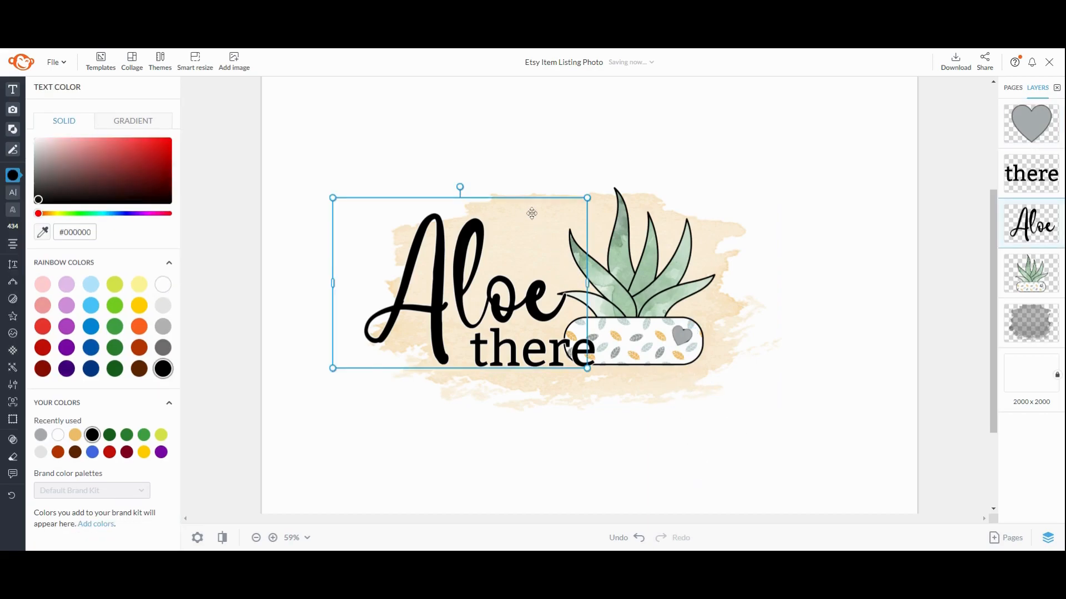
click(528, 220)
click(779, 156)
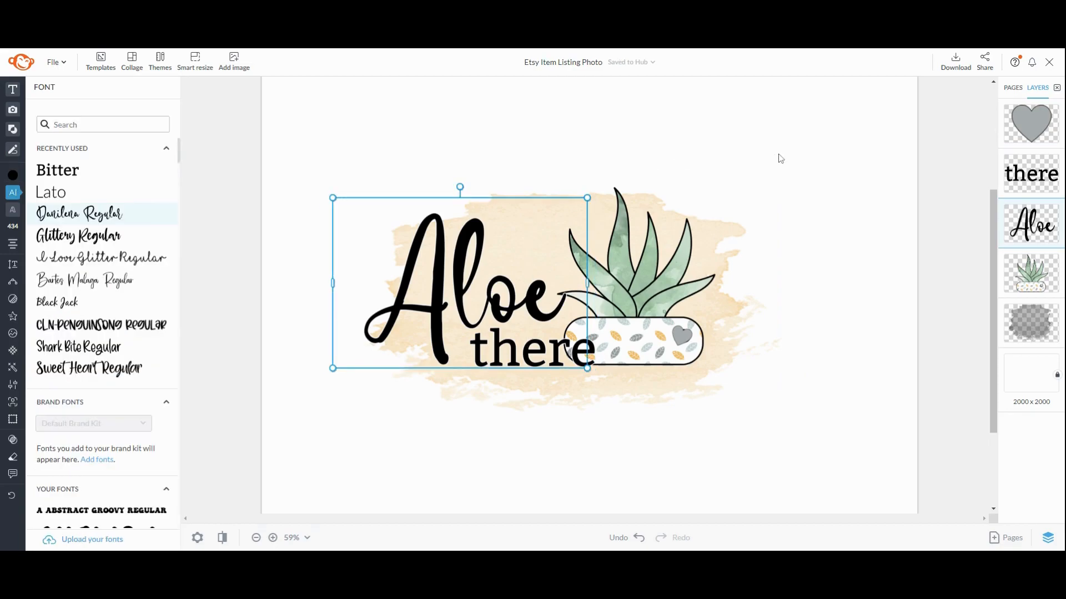
click(682, 338)
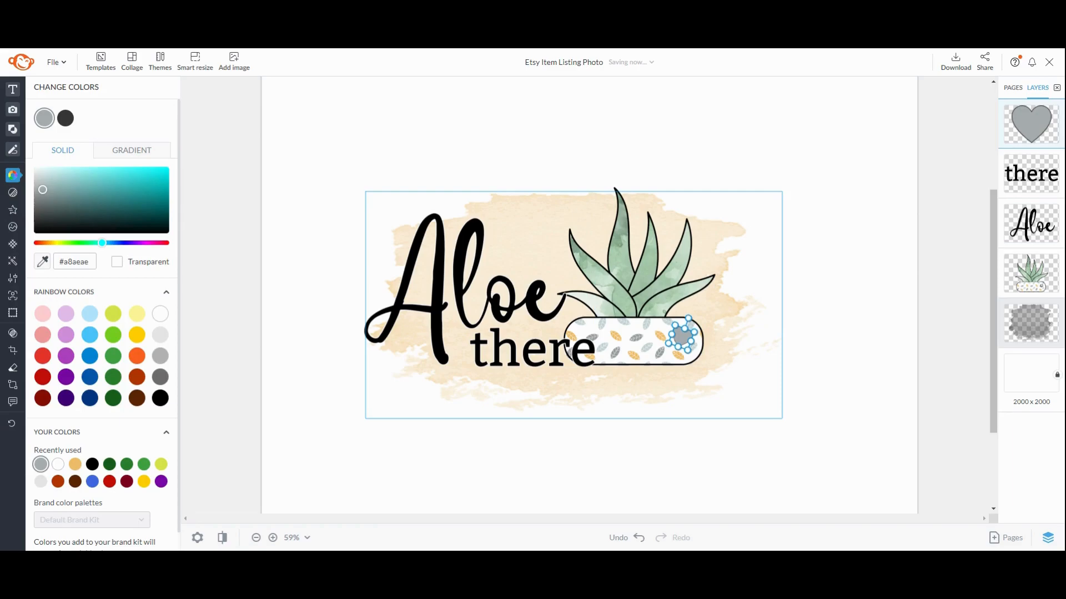
click(873, 307)
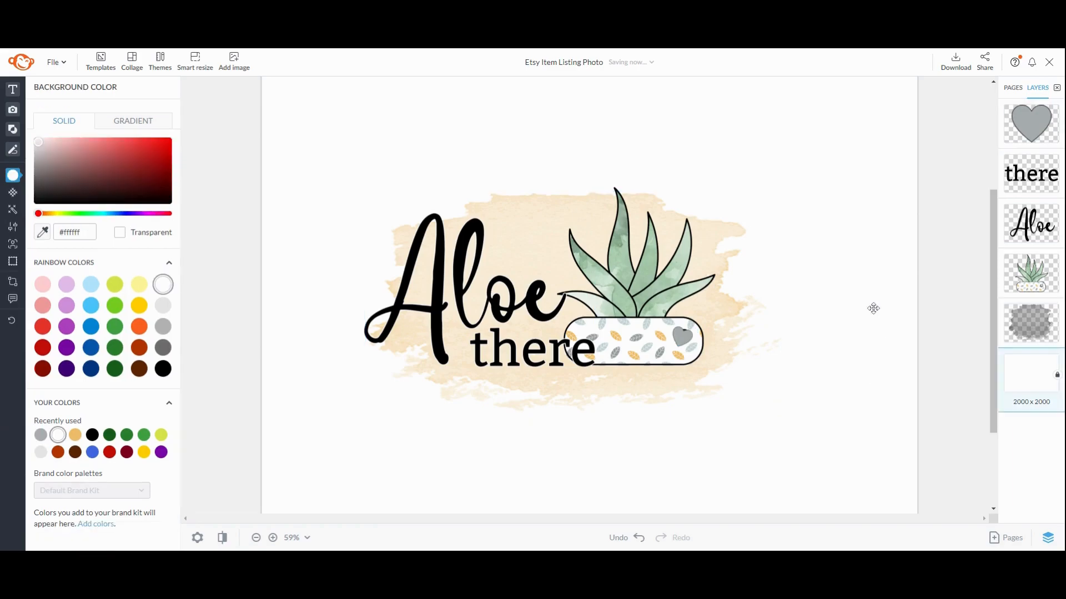
Enlarge the heart a little, nudge it back to the right over the circle, and deselect it
click(680, 344)
drag(667, 344, 659, 347)
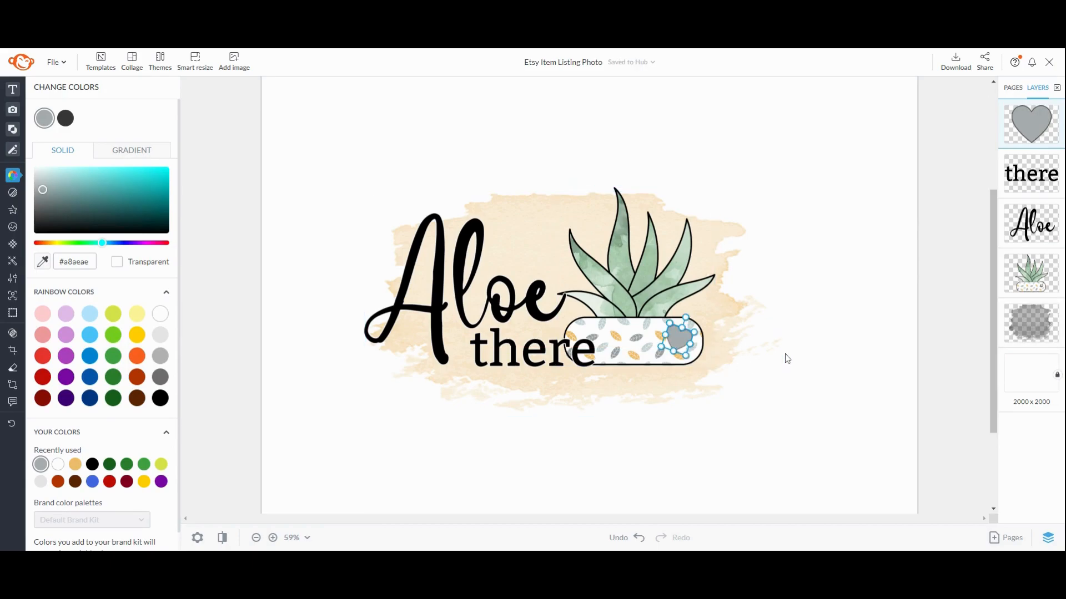
key(Right)
key(Right)
key(Right)
key(Right)
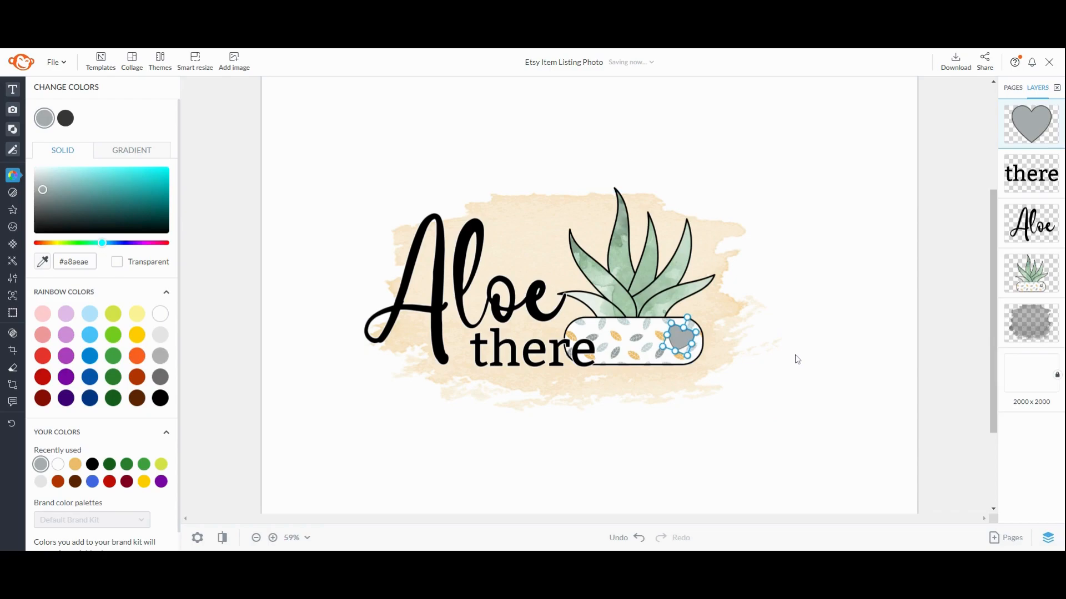
click(798, 112)
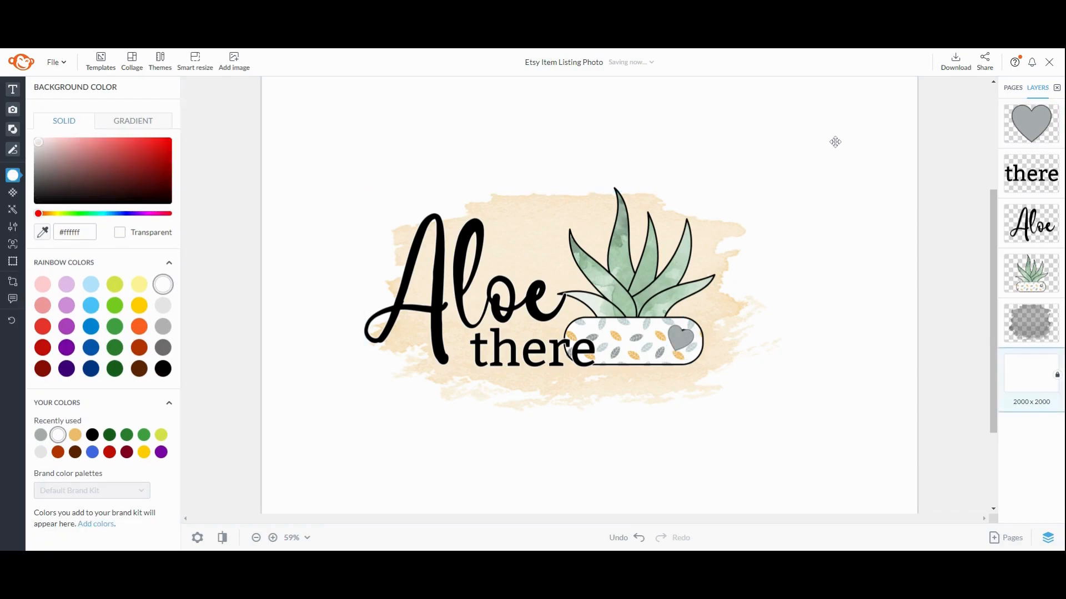
Nudge the heart slightly upward, and delete it from the pot
click(676, 337)
key(Up)
key(Up)
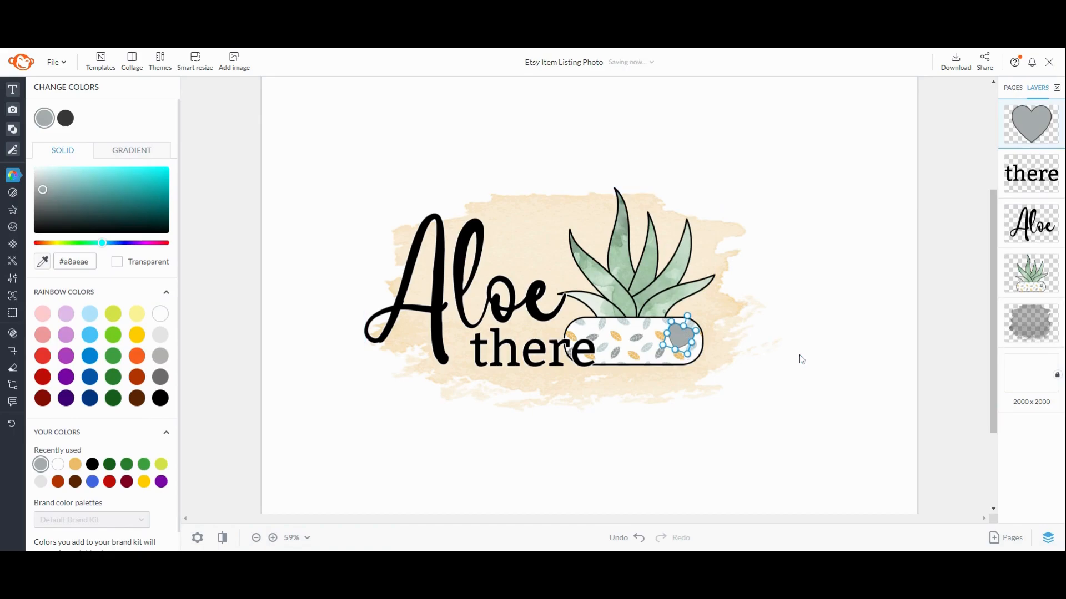
click(799, 288)
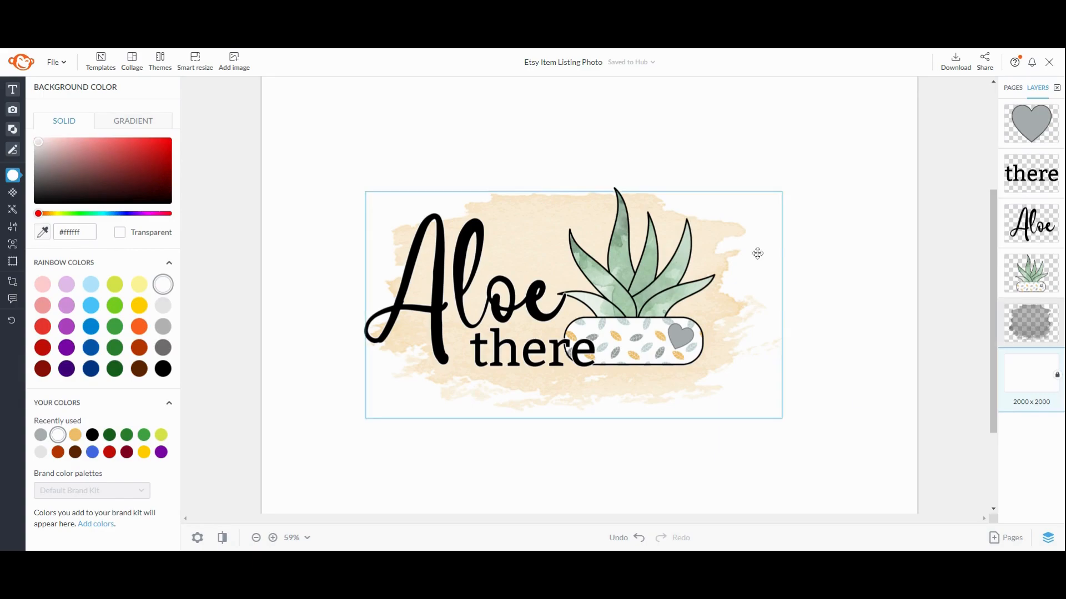
click(675, 340)
key(Delete)
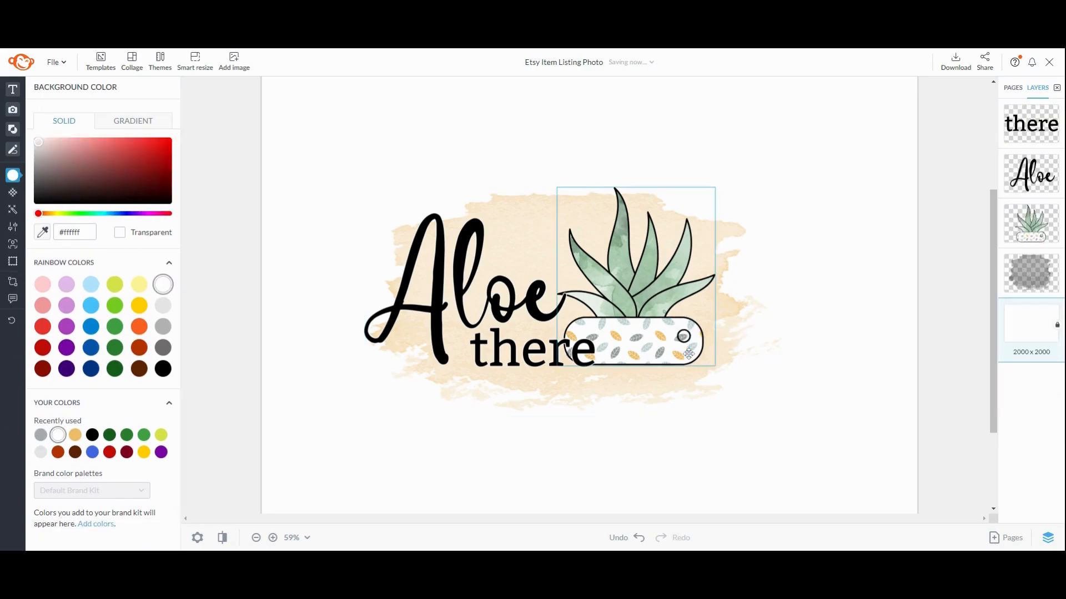
Ungroup the potted aloe illustration into separate line-art, pattern and leaf layers, and select the line-art layer
click(687, 345)
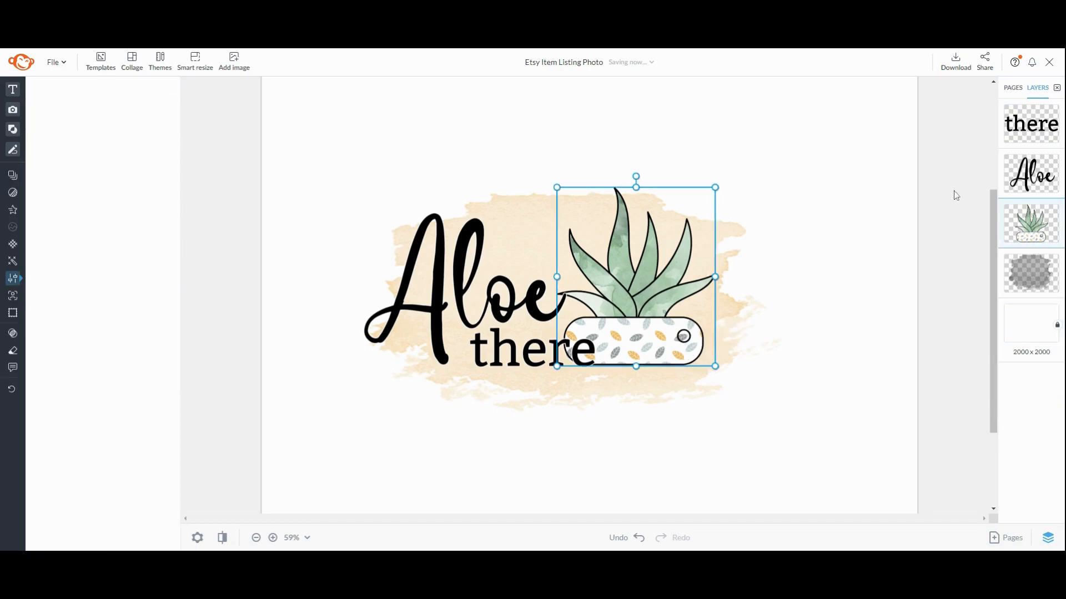
click(11, 177)
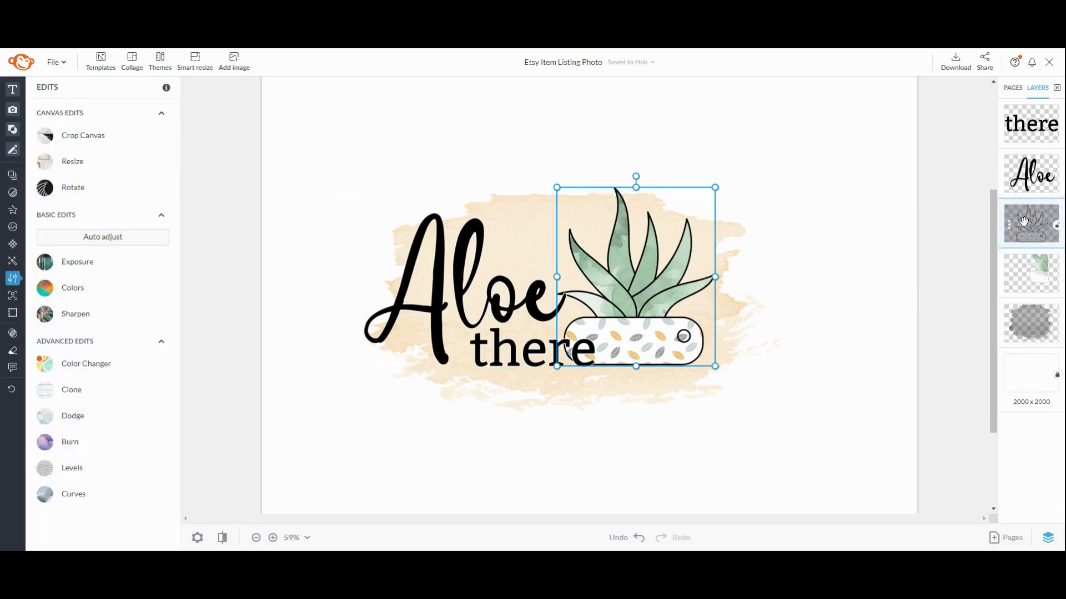
mouse_move(18, 213)
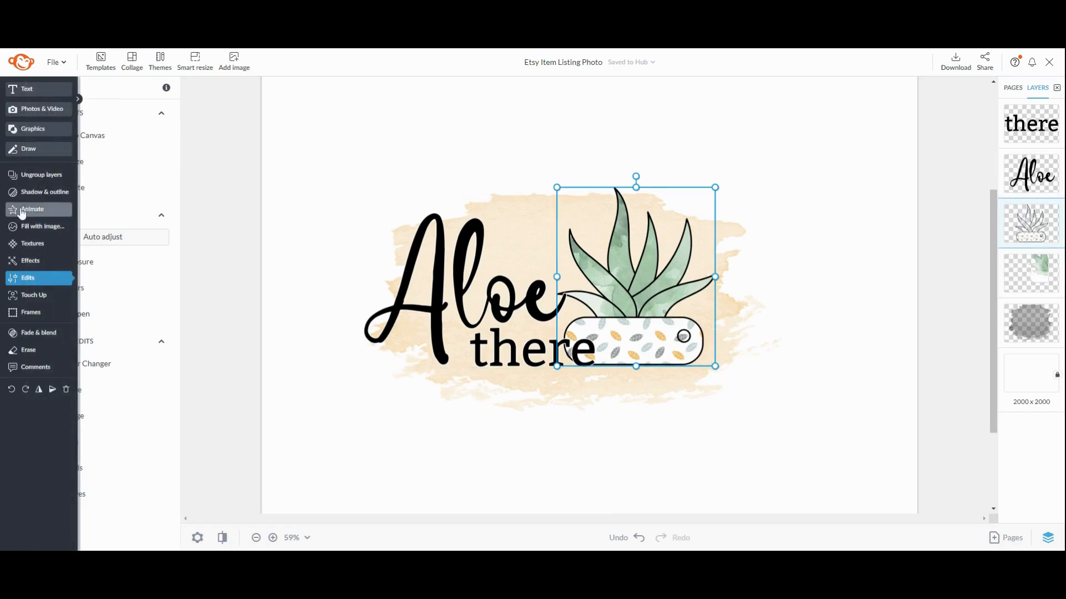
click(29, 176)
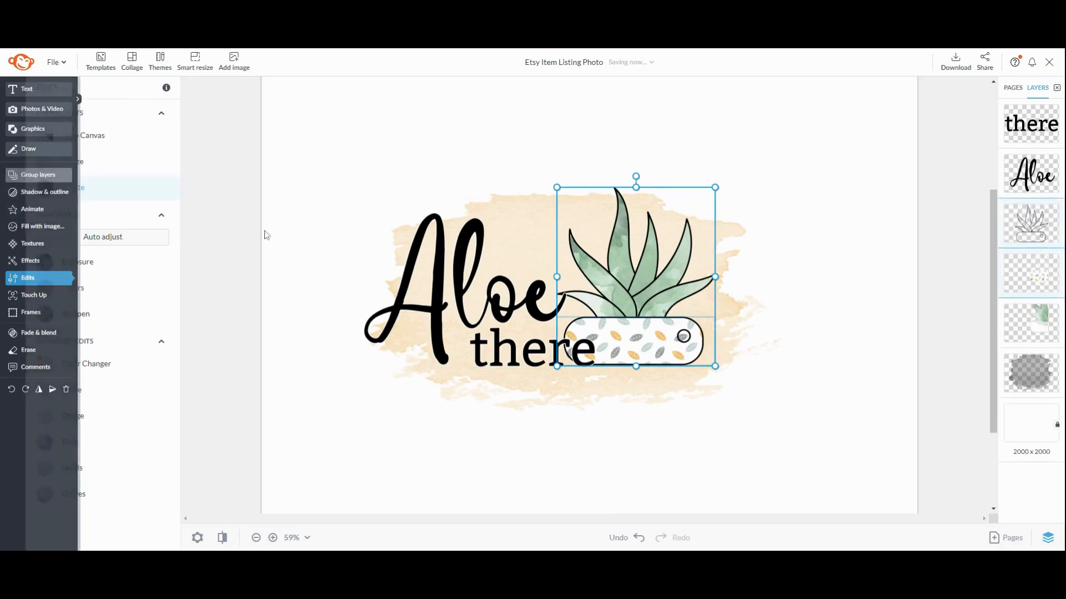
click(1029, 224)
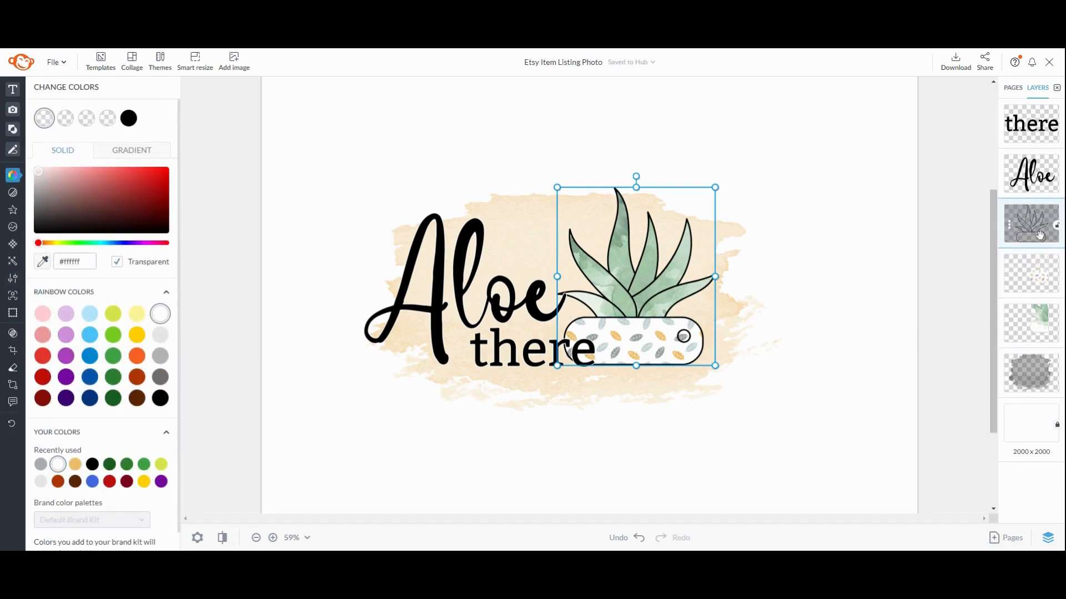
Try a white fill on the fourth color of the aloe line art, and set it back to transparent
click(111, 120)
click(160, 334)
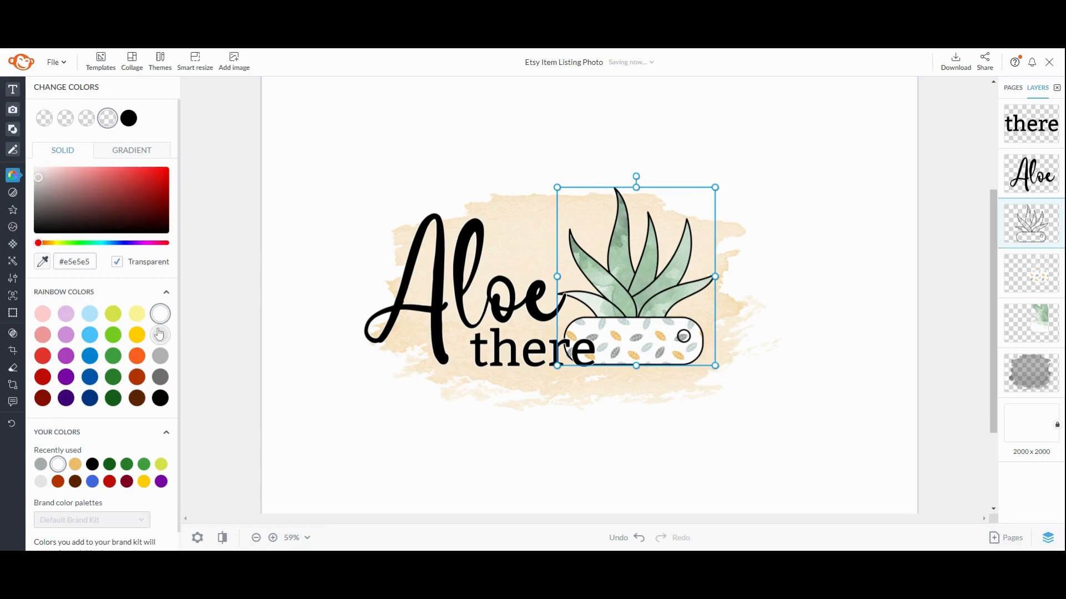
click(160, 315)
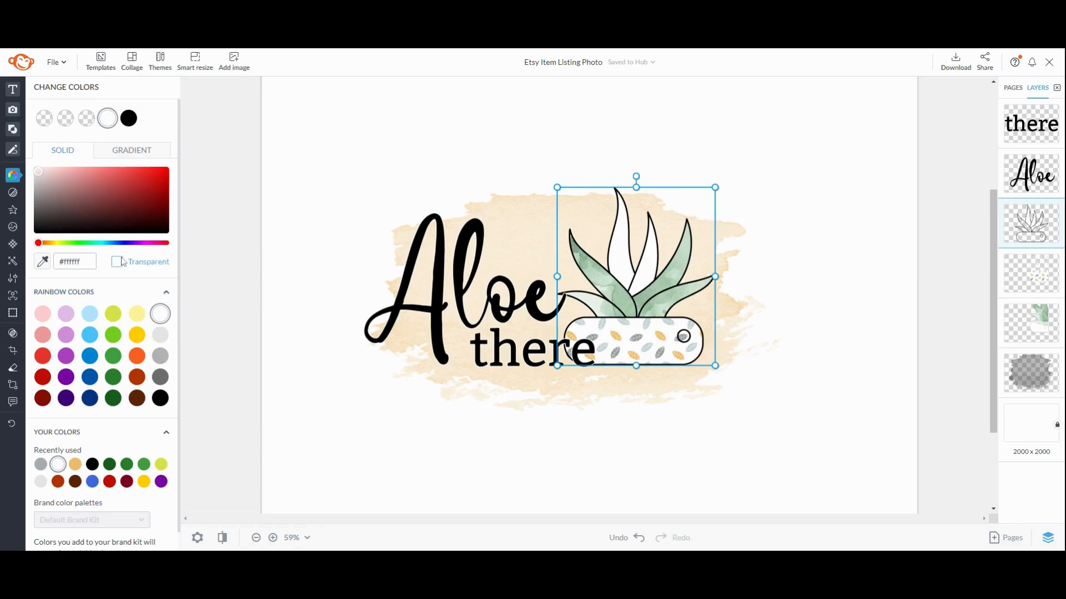
click(117, 262)
Fill the small circle on the pot with pale gray-green #c3d3d3 sampled from a leaf in the pot pattern, and deselect the layer
click(86, 118)
click(160, 315)
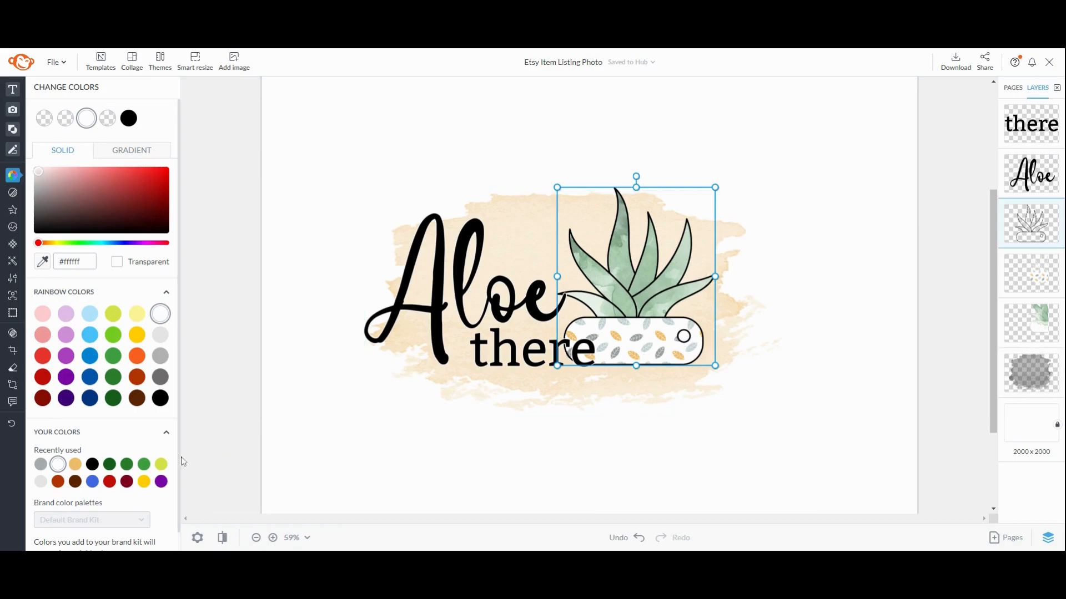
click(43, 264)
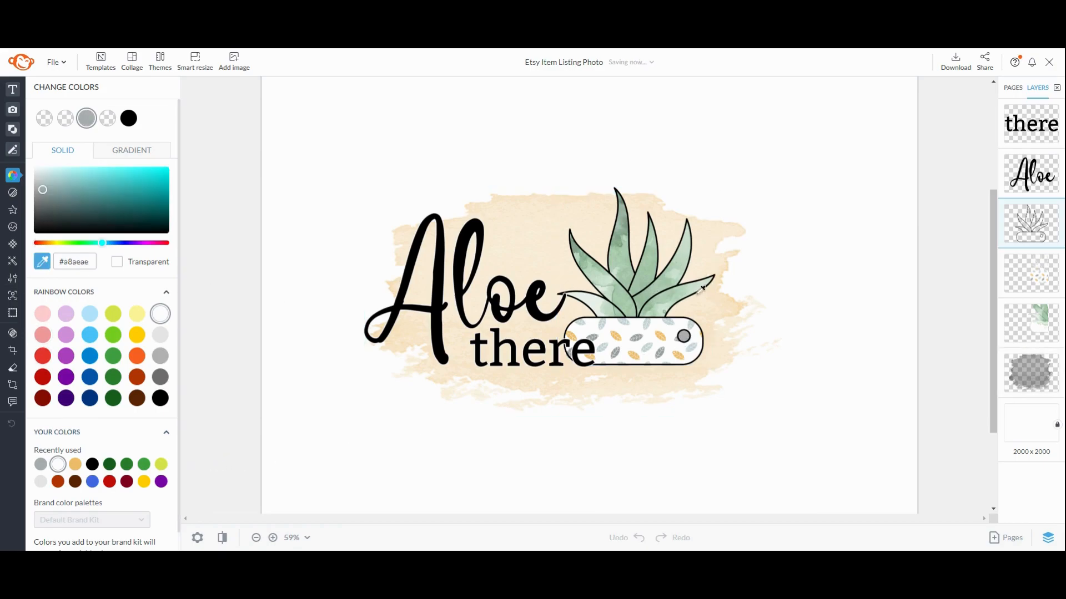
click(638, 334)
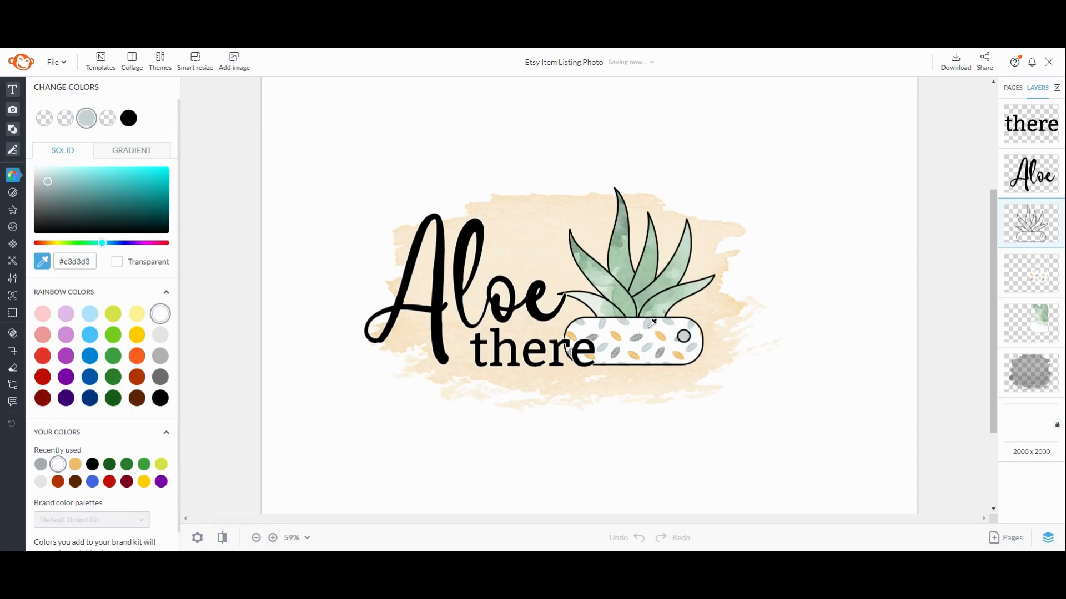
click(868, 476)
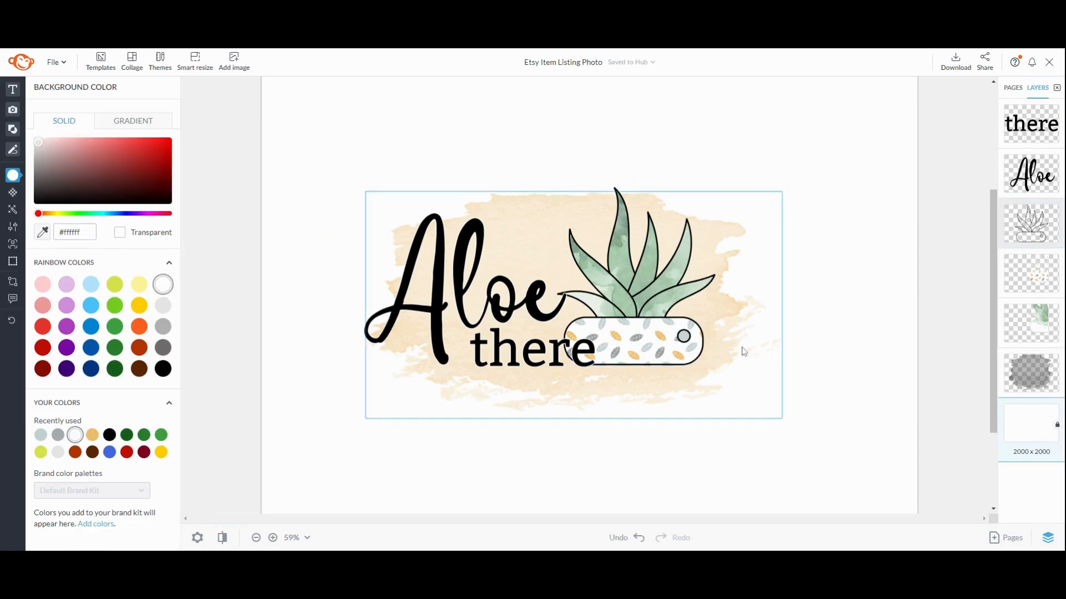